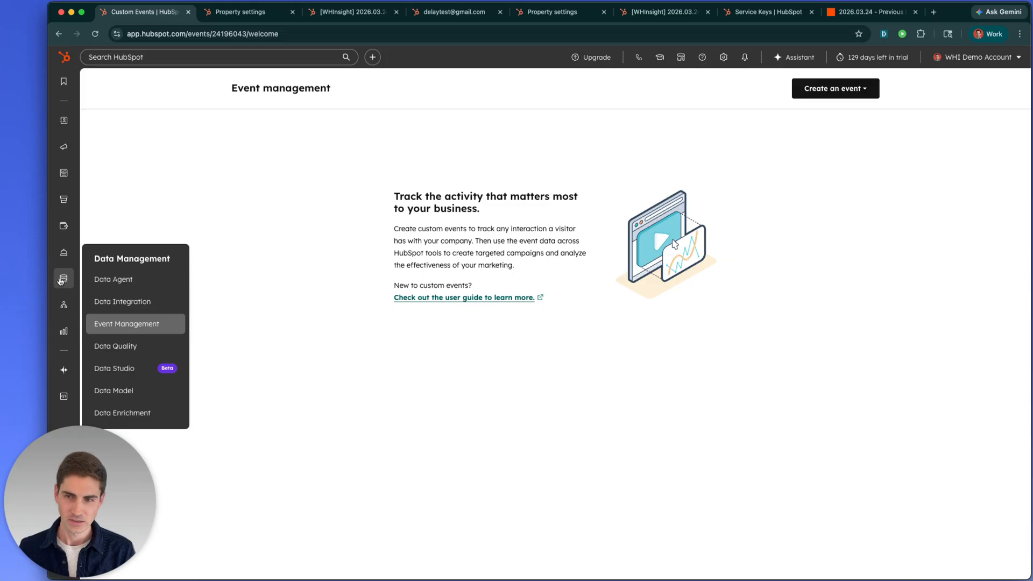
Start creating a custom event that tracks object changes.
mouse_move(57, 274)
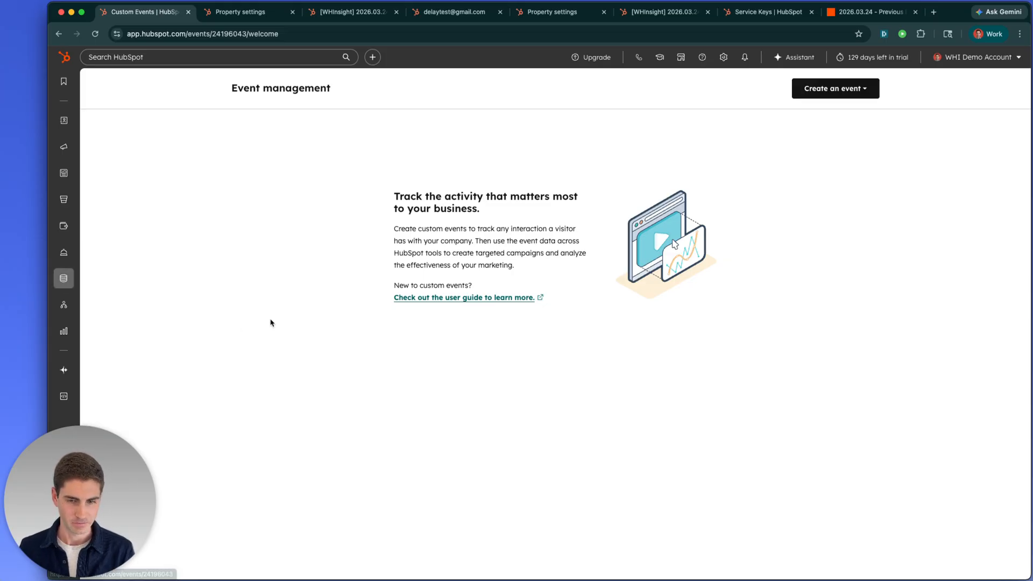
click(833, 95)
click(833, 121)
scroll(593, 294, down, 1)
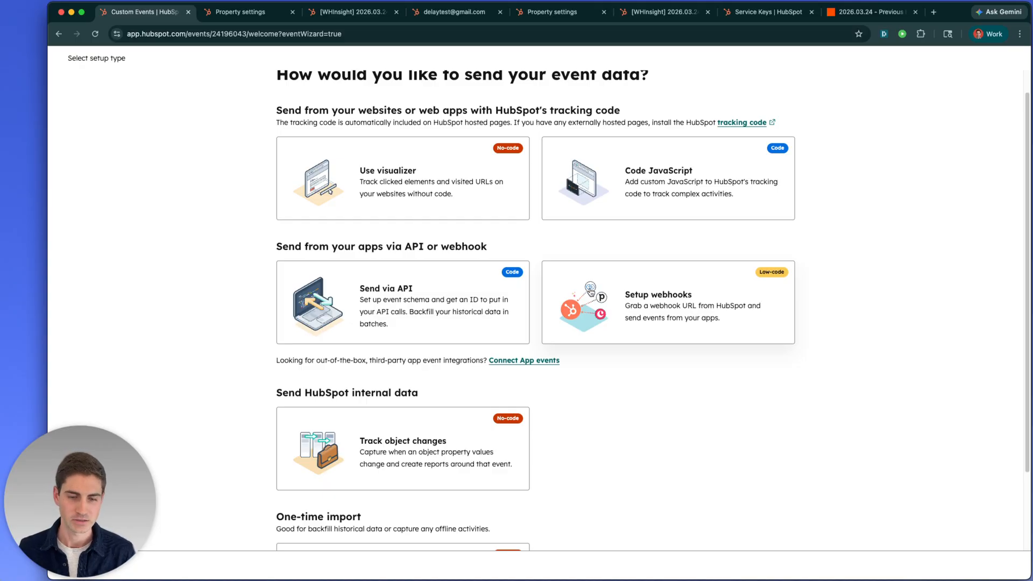
click(443, 437)
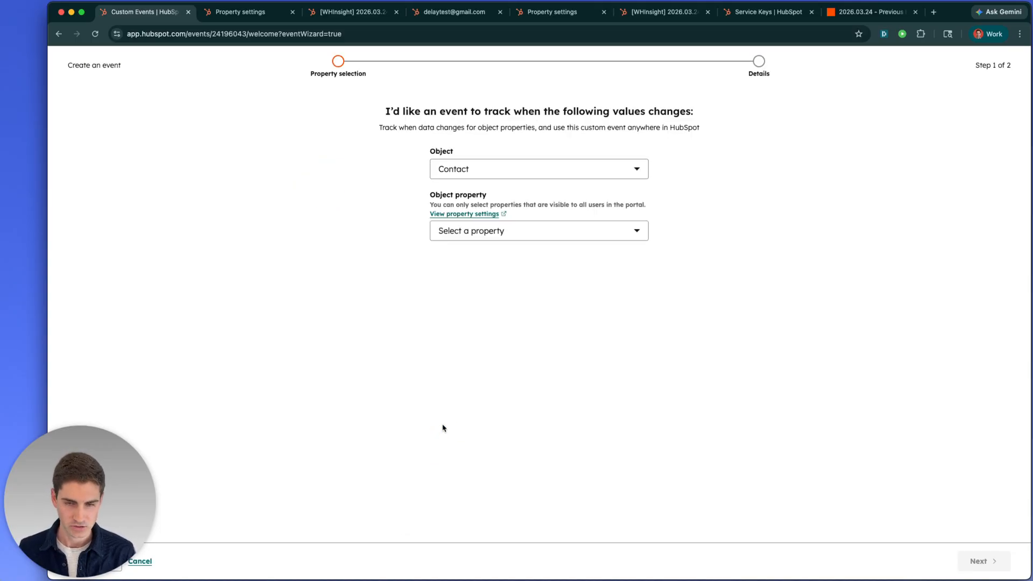
Try an event condition for contacts where the Email property is known, and cancel the event.
click(475, 242)
text(email)
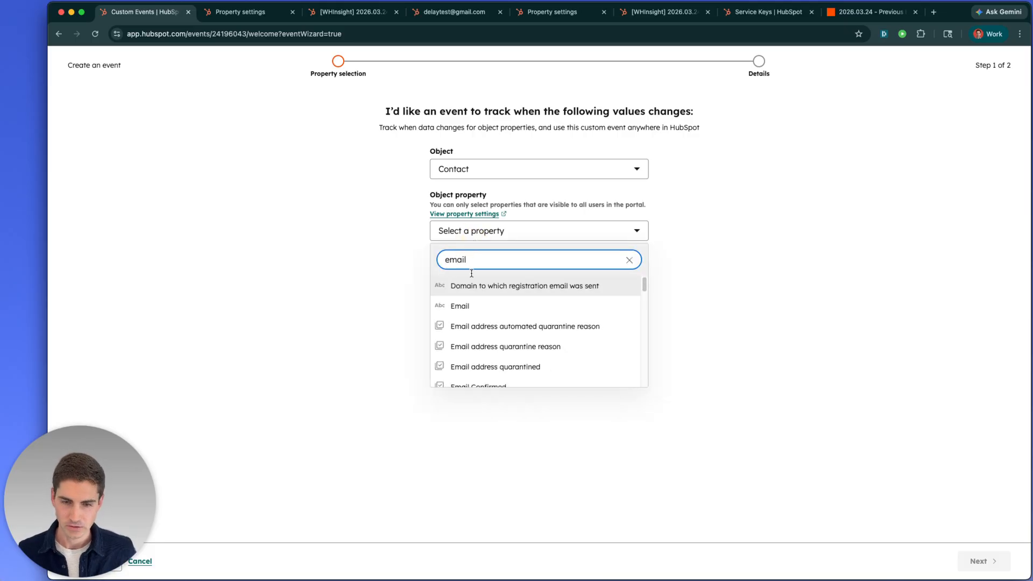
click(472, 304)
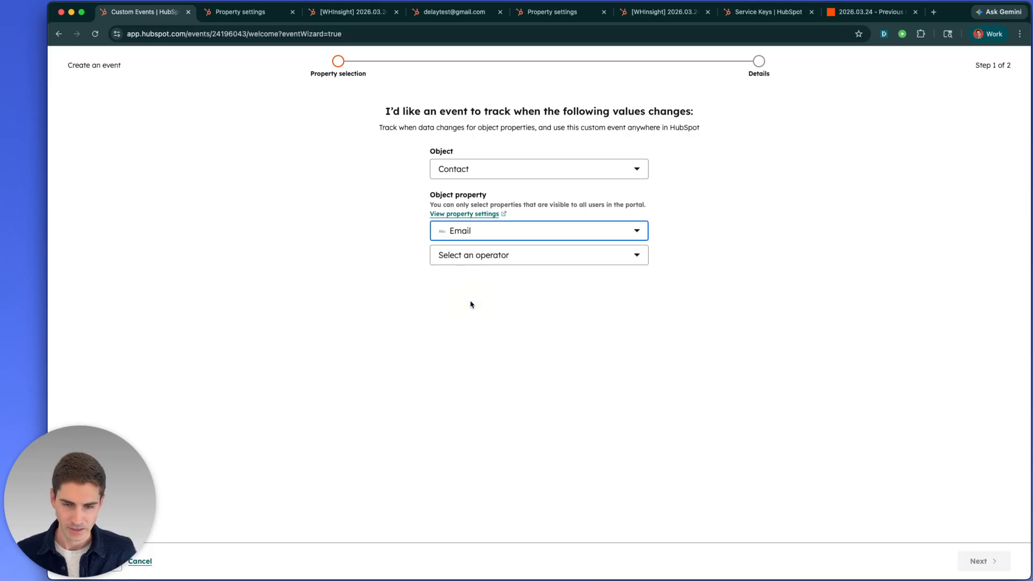
click(464, 262)
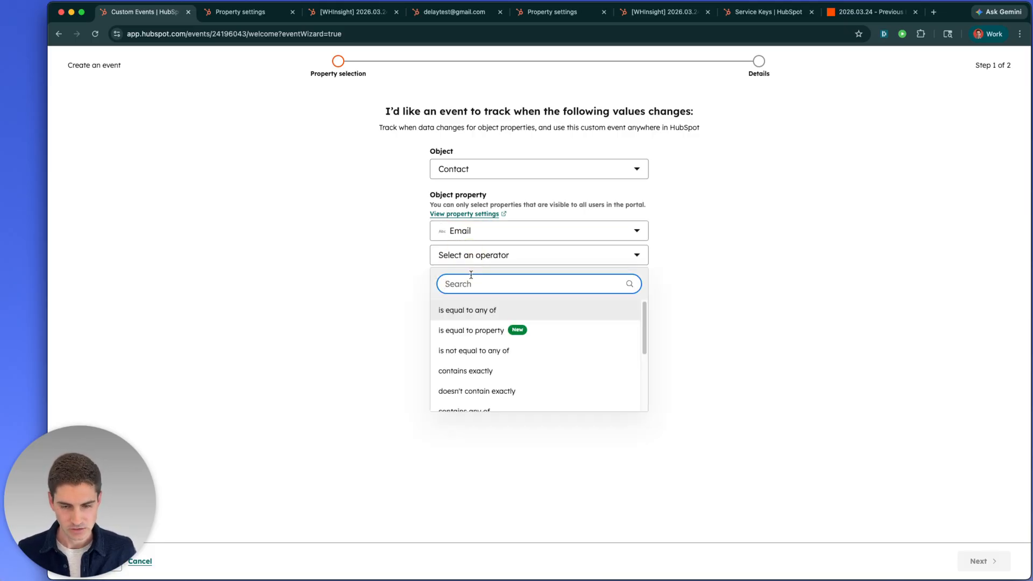
scroll(525, 349, down, 3)
scroll(522, 371, down, 2)
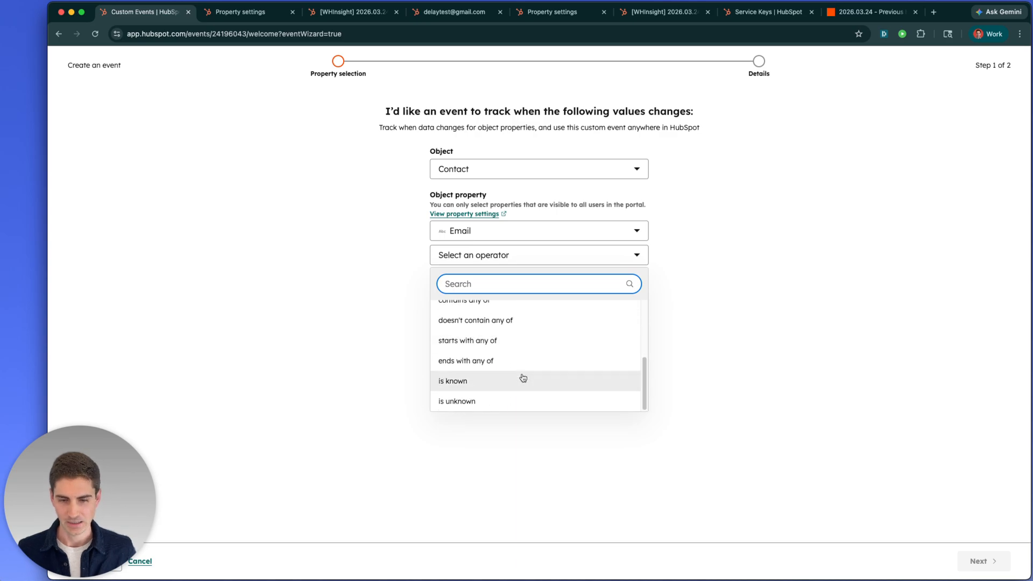
click(521, 383)
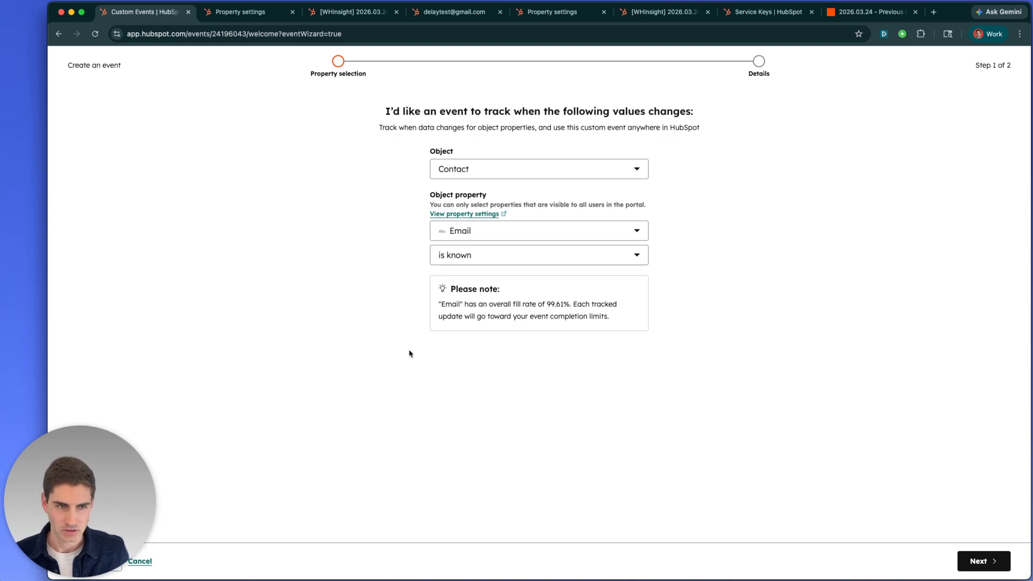
click(141, 562)
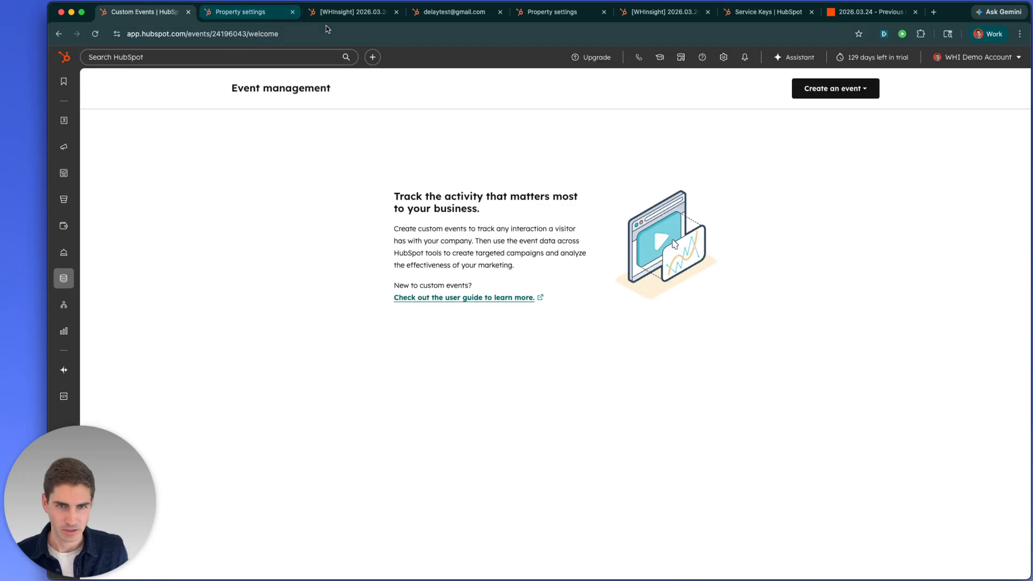
click(340, 12)
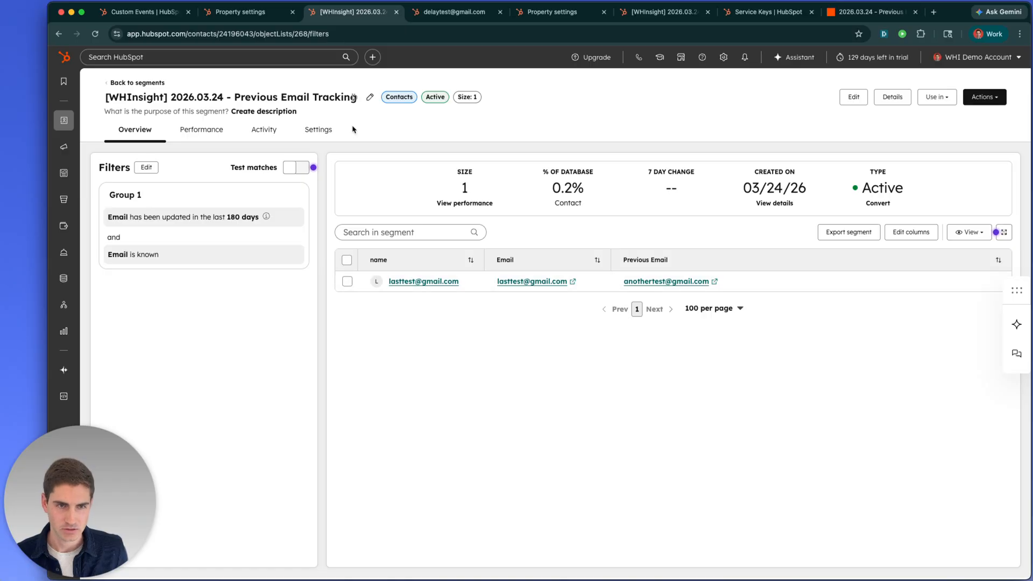
click(233, 16)
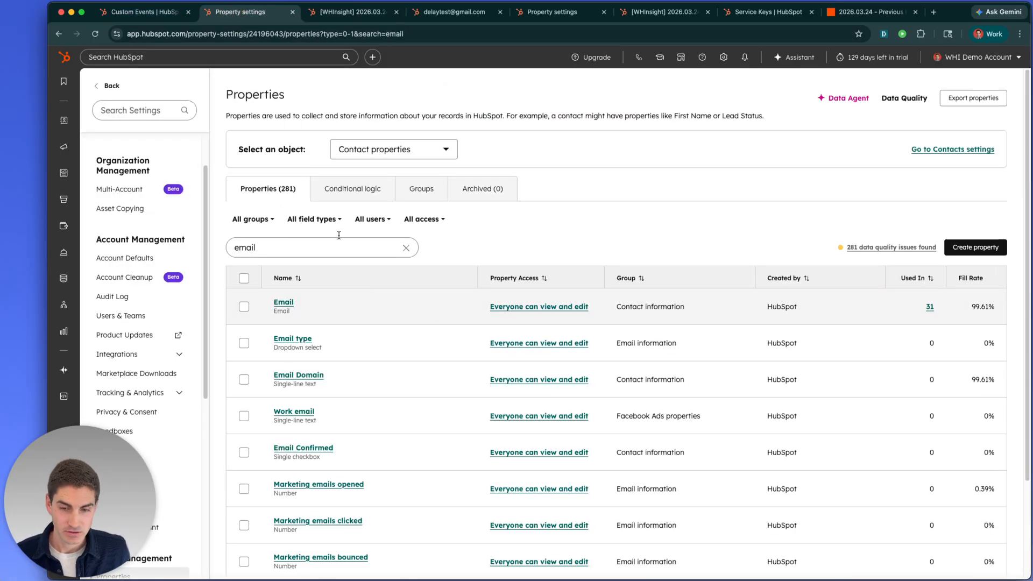
click(160, 19)
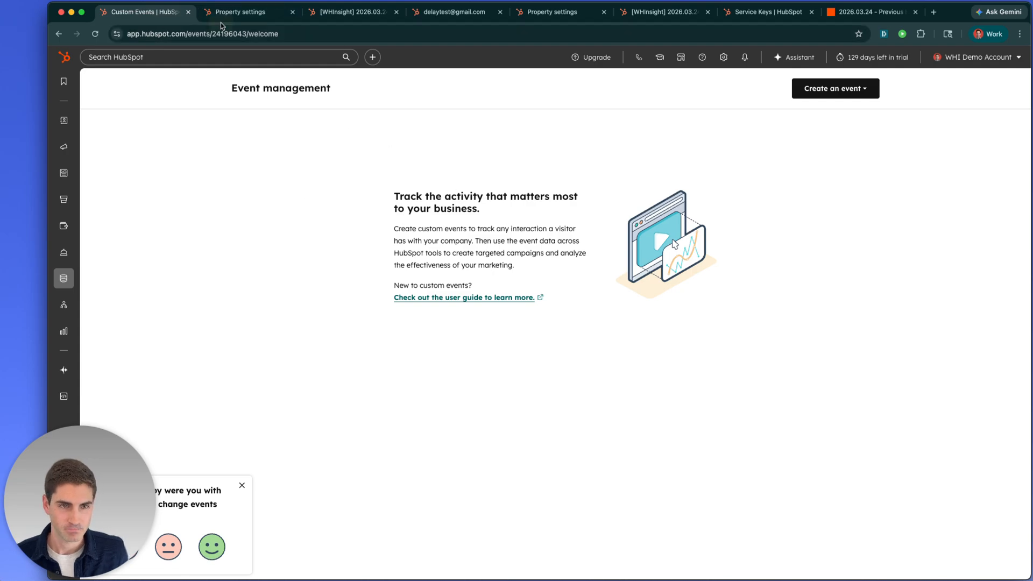
Assign access to the Email contact property to users and teams, include the test team, and save the property.
click(258, 12)
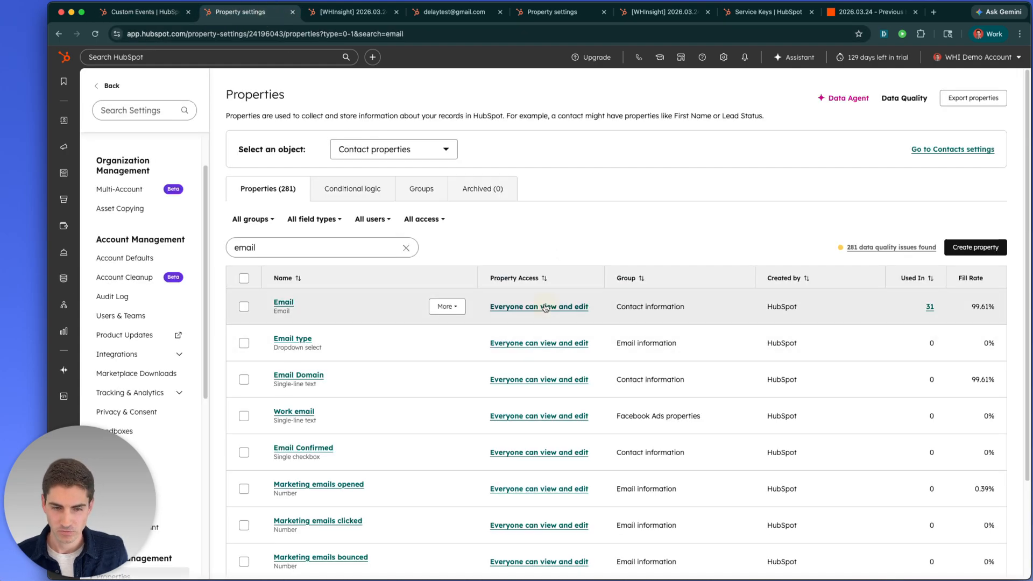
click(542, 305)
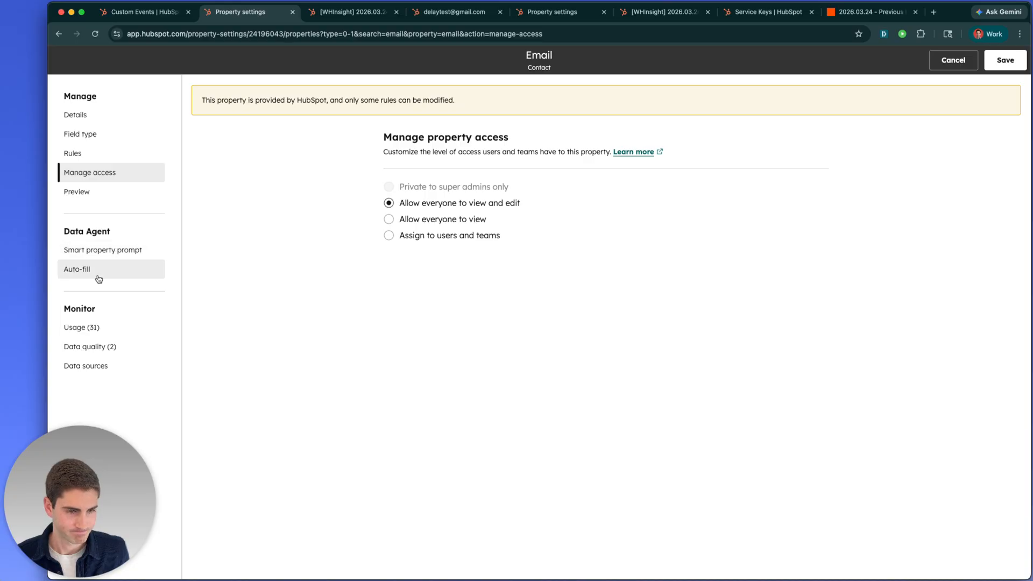
click(92, 155)
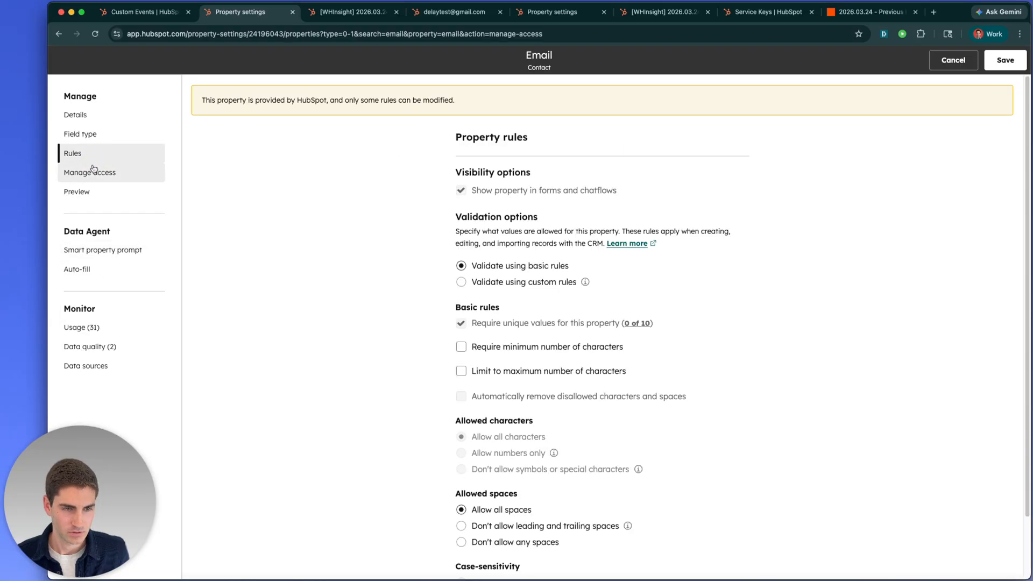
click(92, 171)
click(457, 237)
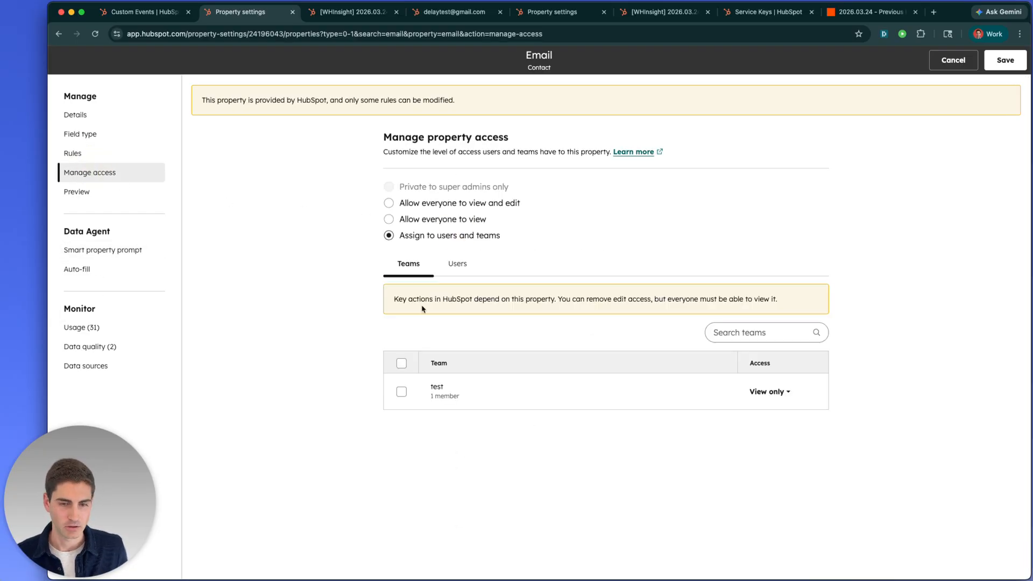
click(401, 392)
click(1006, 60)
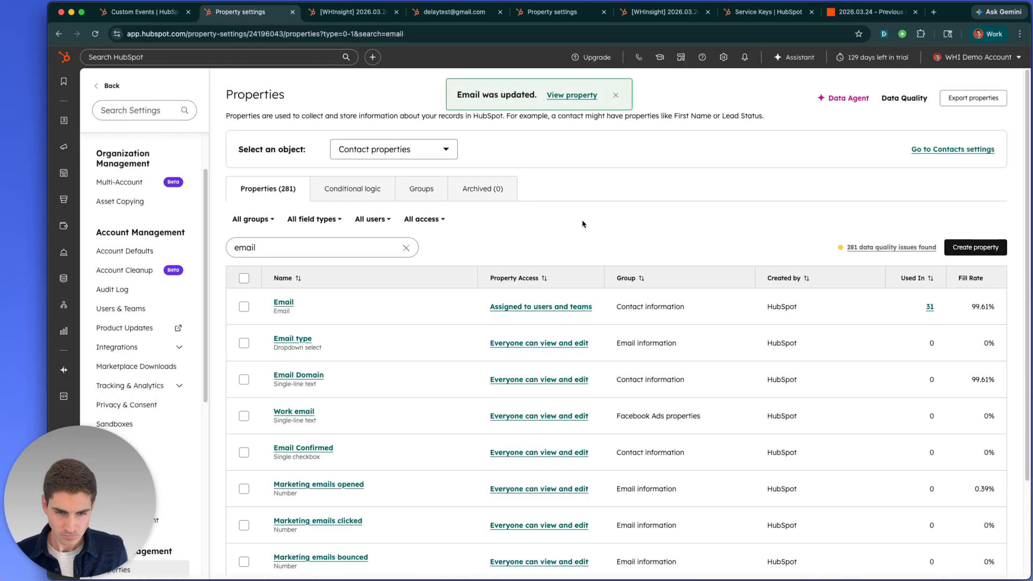
Reload event management, search for the Email contact property in a new object-change event, and cancel the event.
click(144, 11)
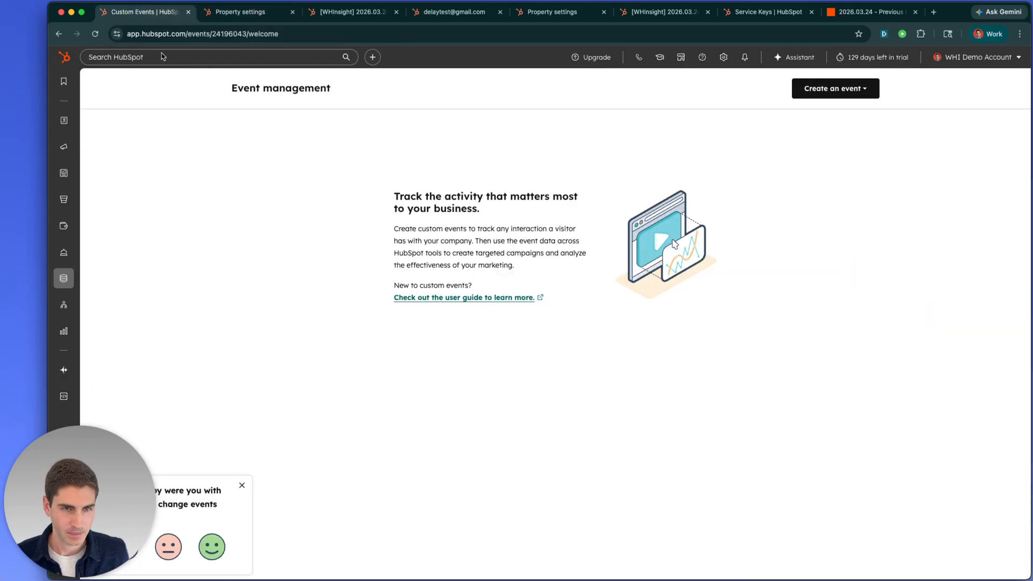
click(95, 33)
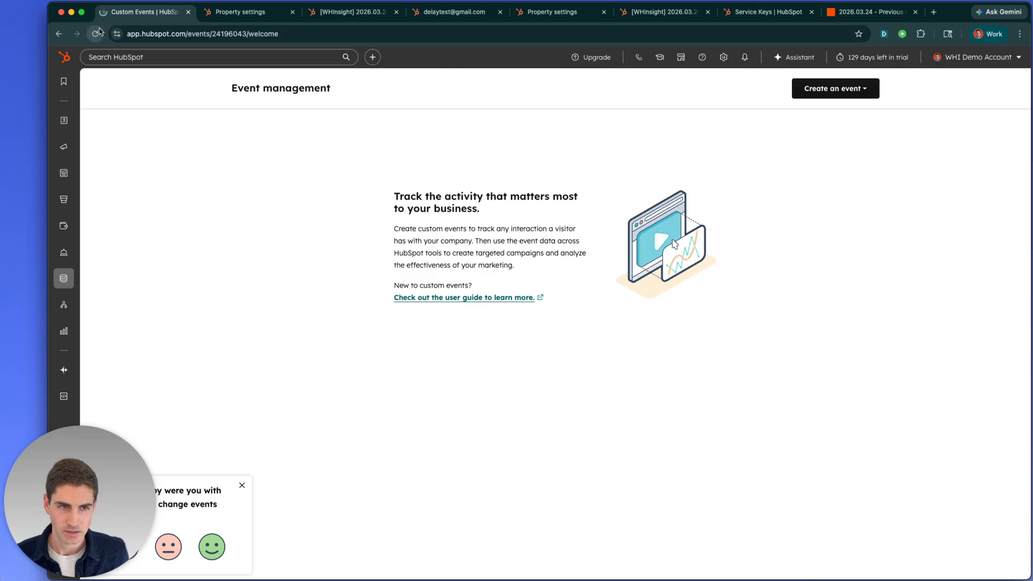
click(837, 88)
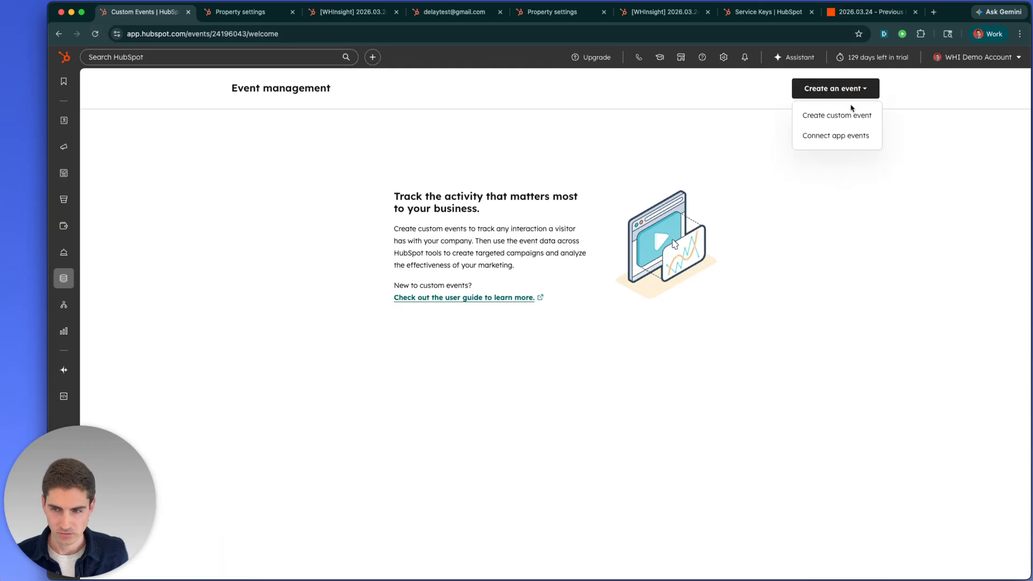
click(856, 111)
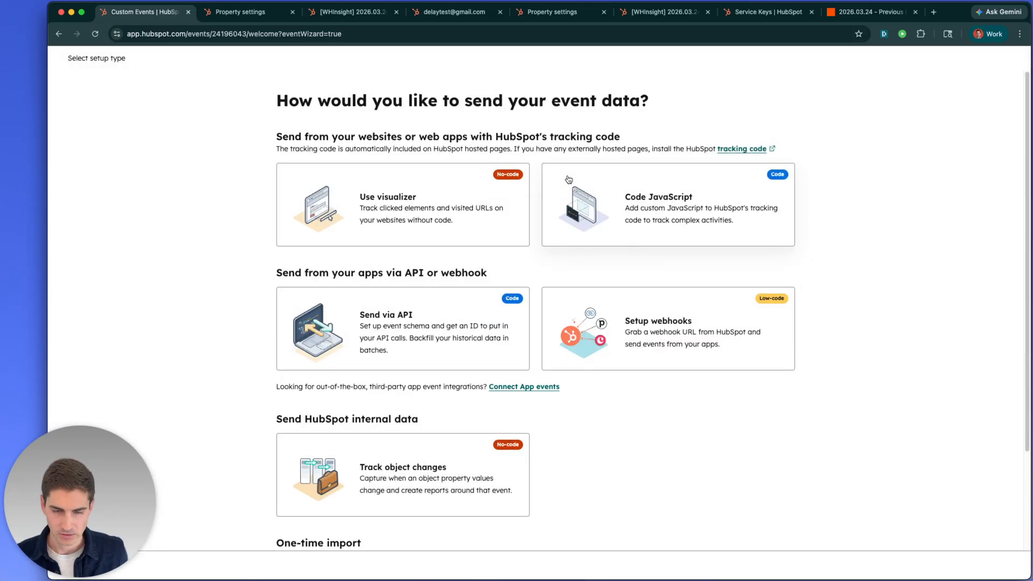
click(425, 452)
click(478, 238)
text(email)
scroll(467, 325, down, 3)
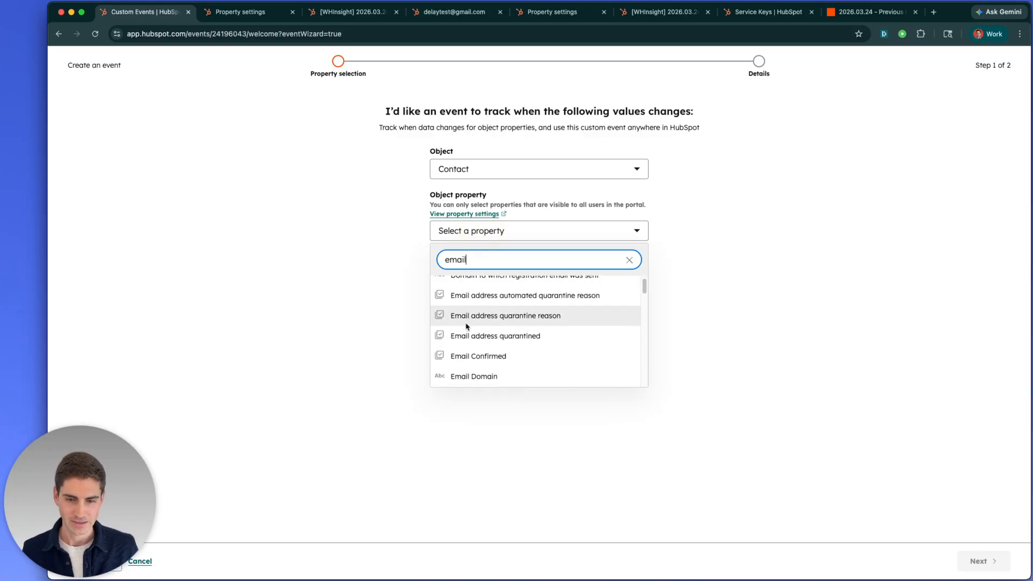
scroll(465, 331, up, 2)
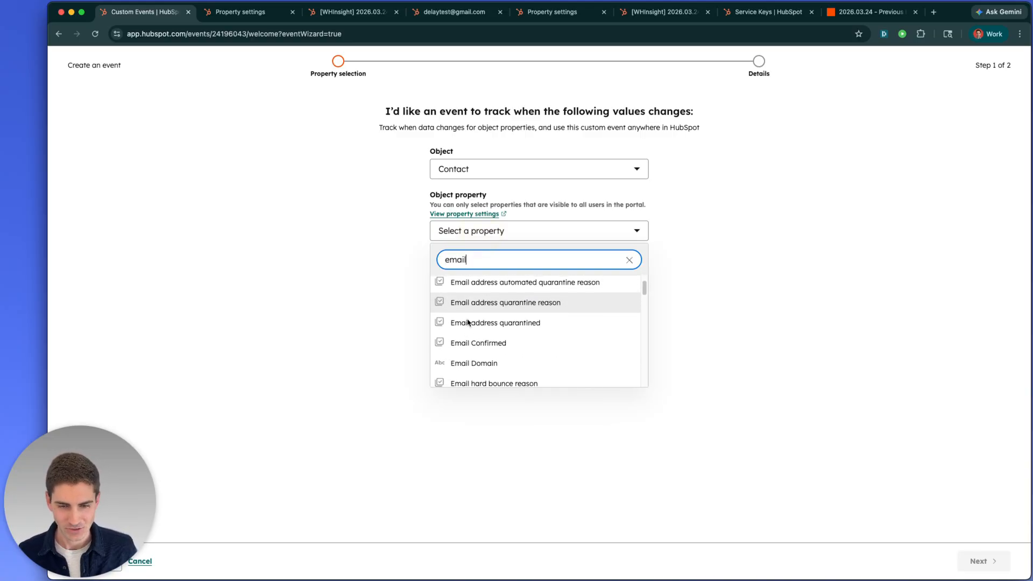
click(545, 203)
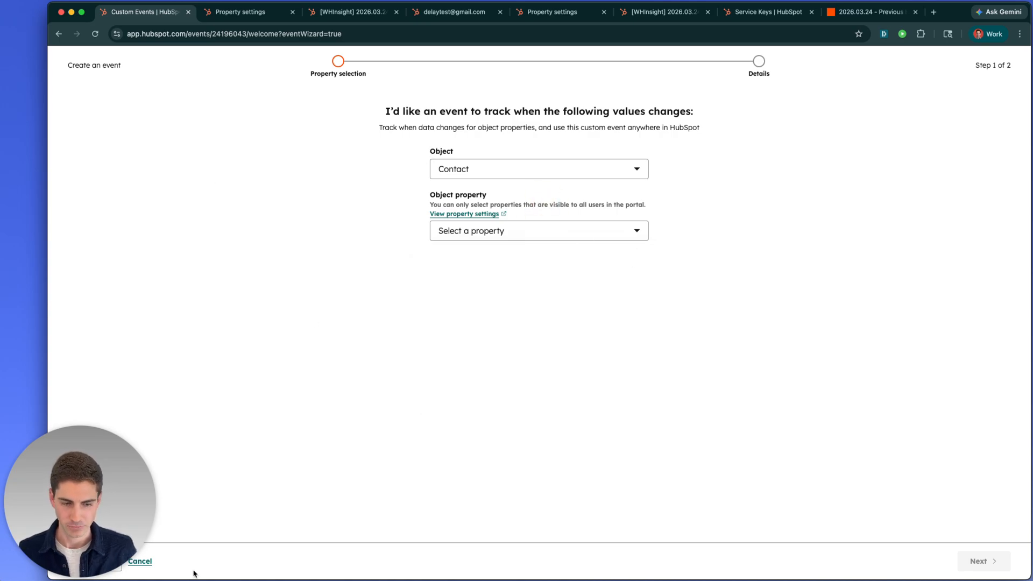
click(150, 565)
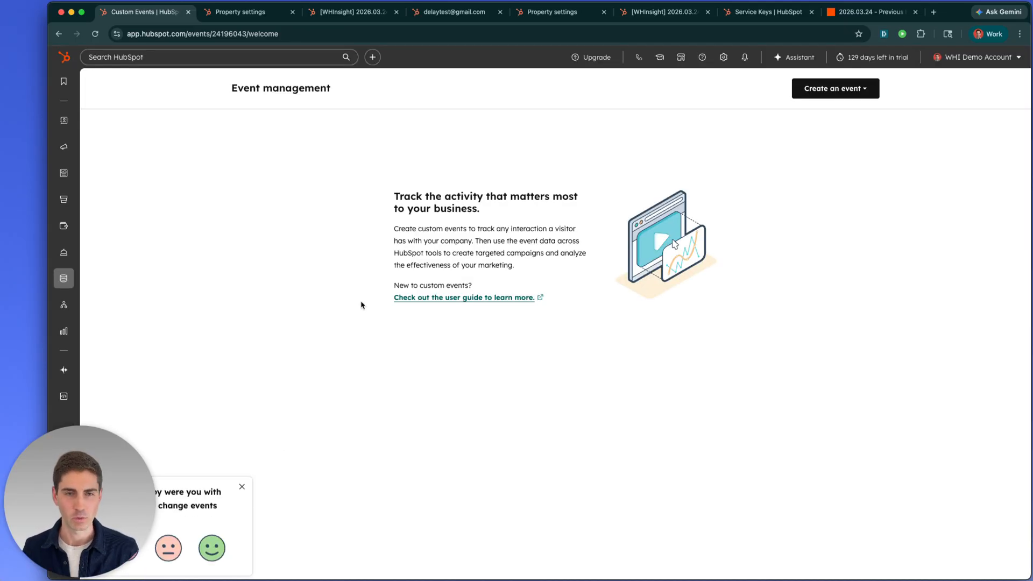
Open the test contact's record and save a new address as its primary email.
click(379, 15)
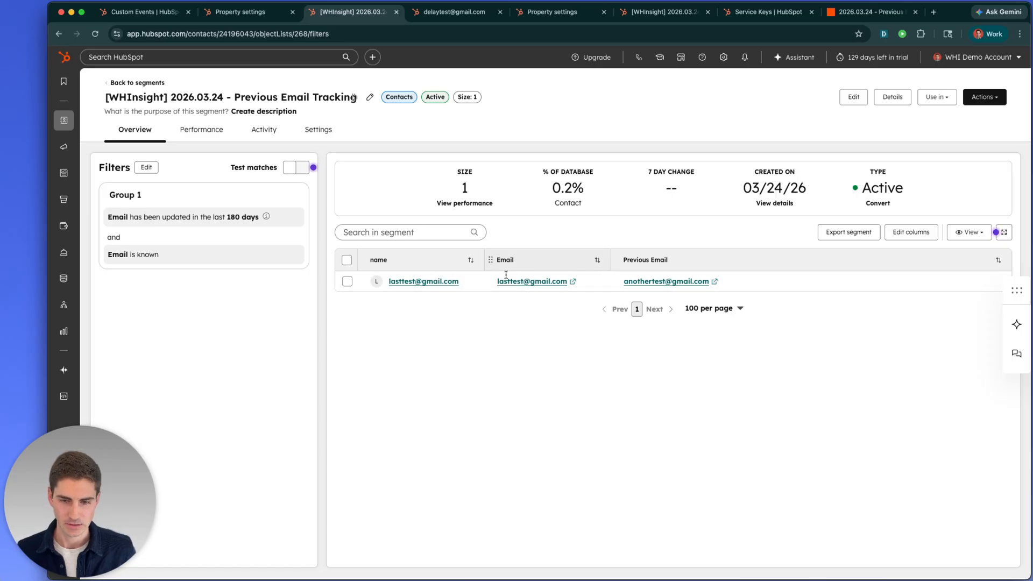
click(440, 16)
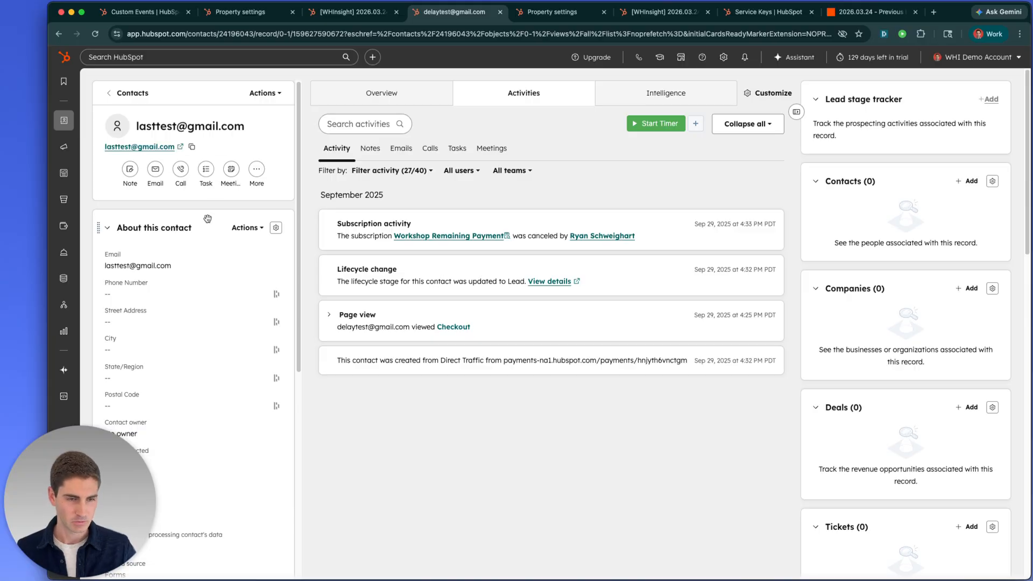
click(128, 269)
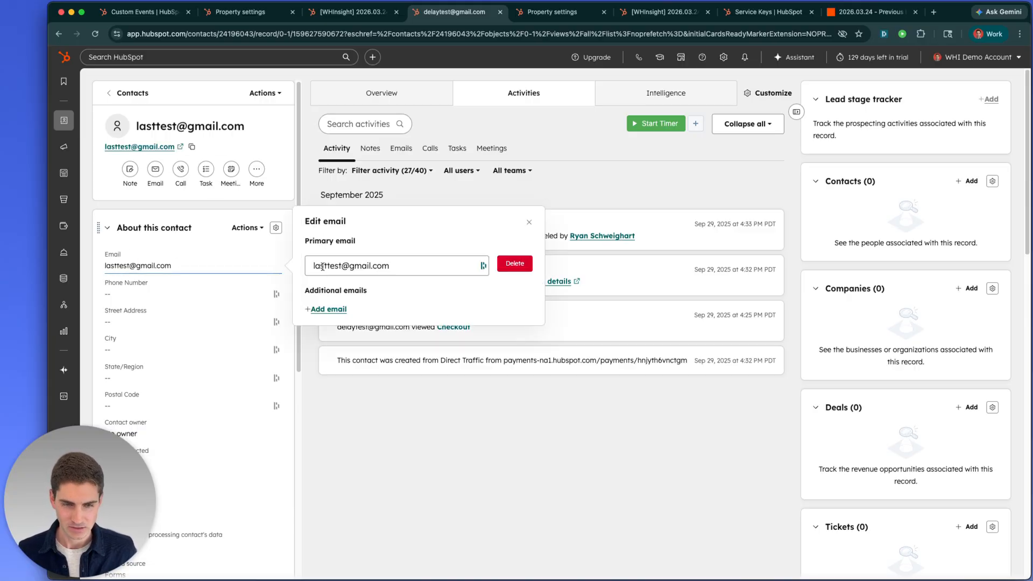
click(325, 265)
drag(327, 255, 297, 254)
text(final)
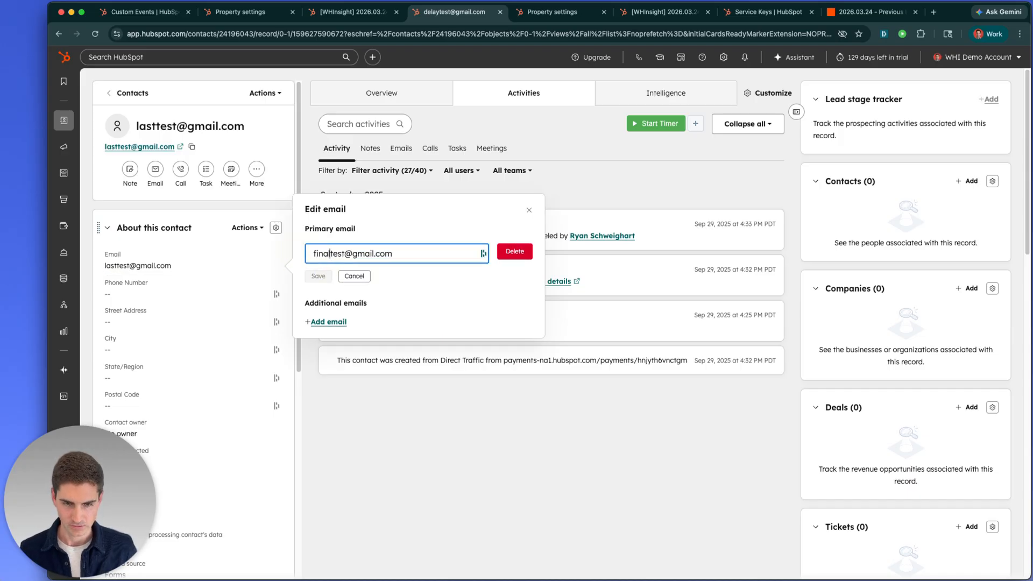
click(317, 276)
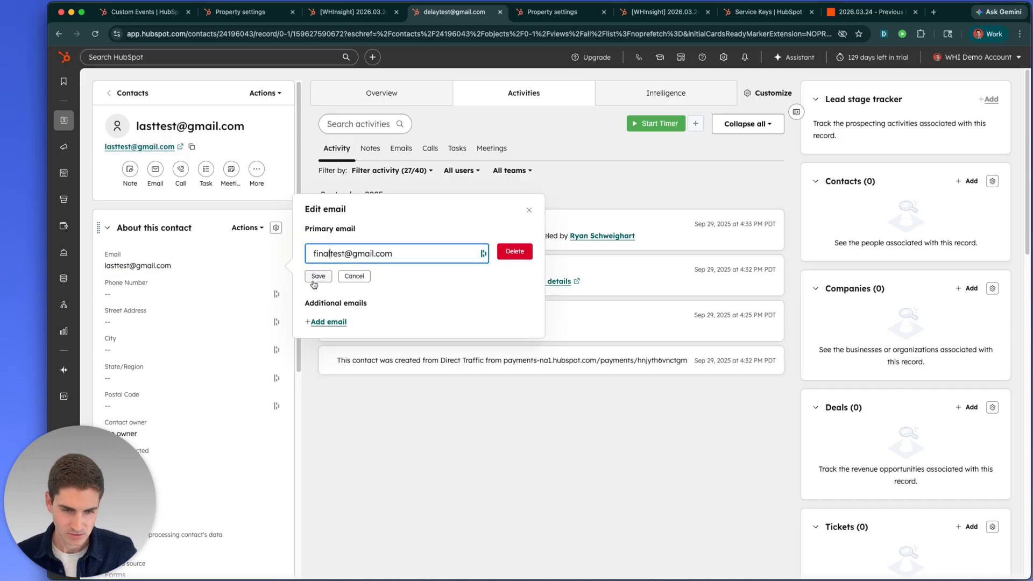
click(399, 492)
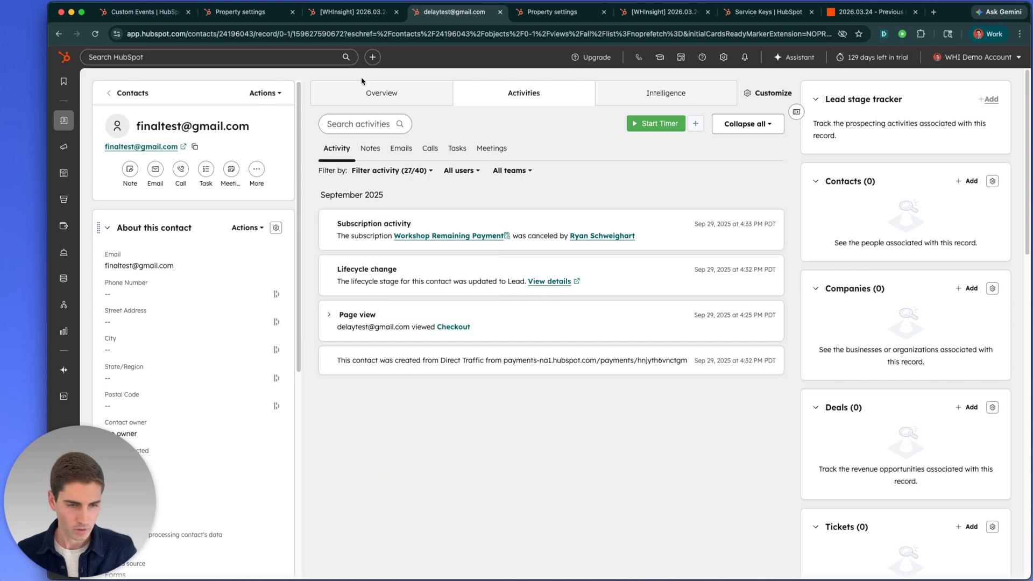
Check the contact's row in the Previous Email Tracking segment and view the details of the Previous Email property.
click(331, 7)
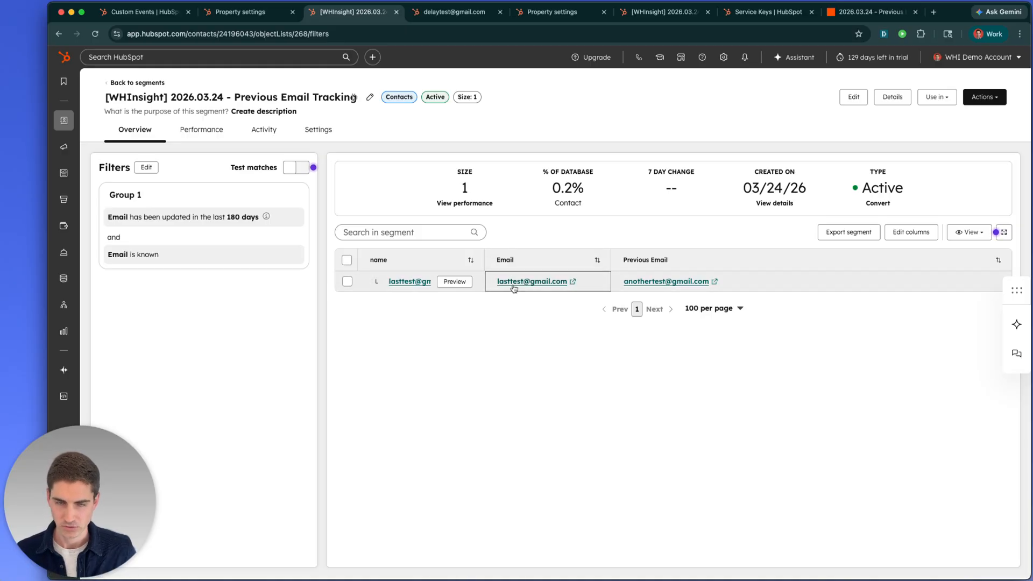
click(464, 13)
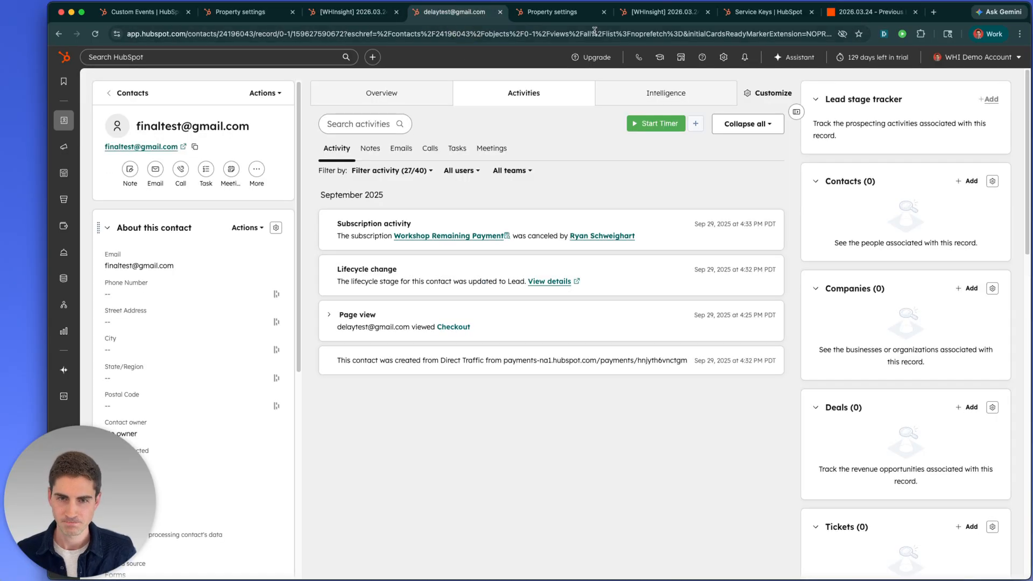
click(542, 11)
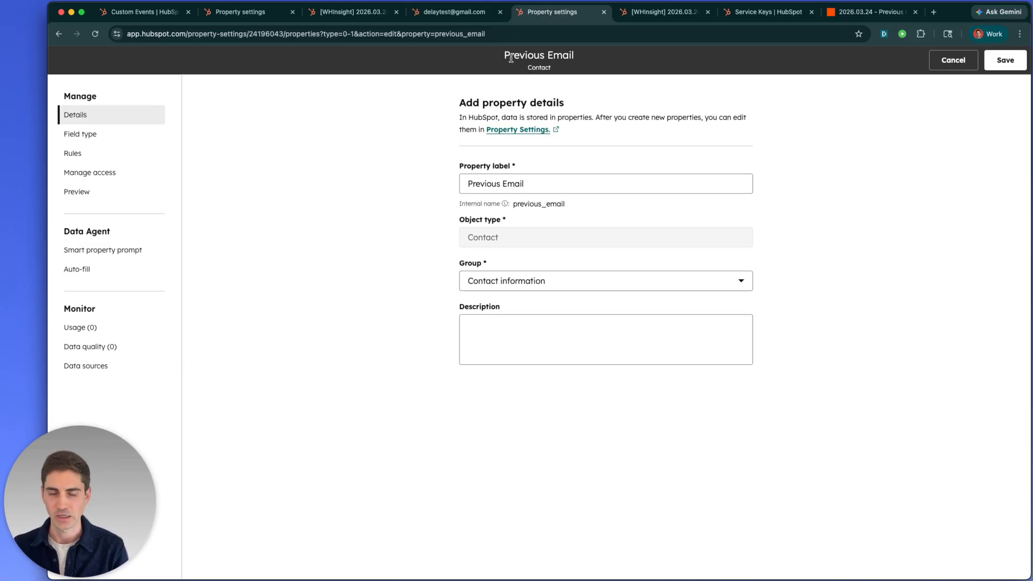
drag(511, 58, 553, 56)
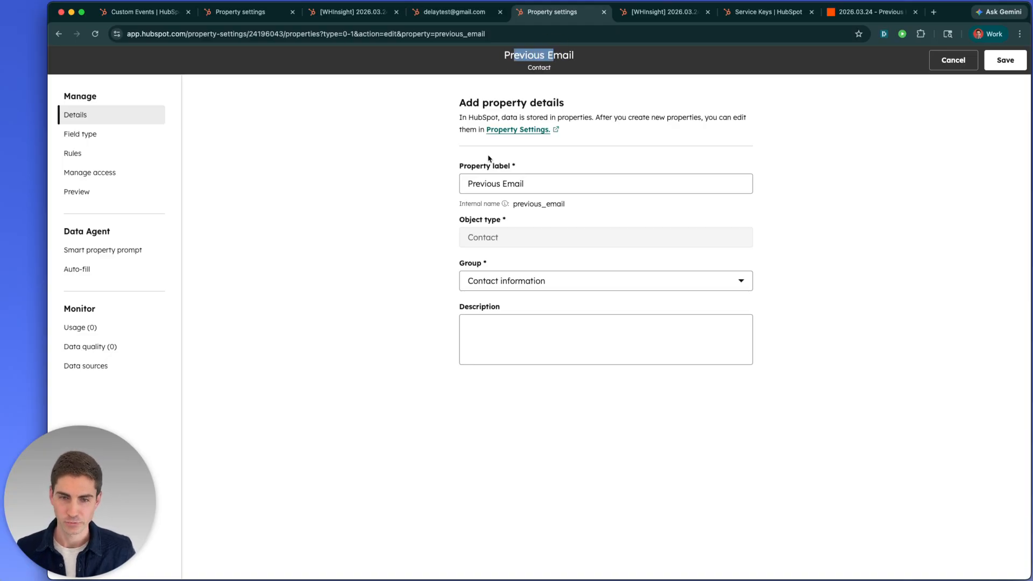
Review the Previous Email property's field type options, validation rules and access settings.
click(90, 141)
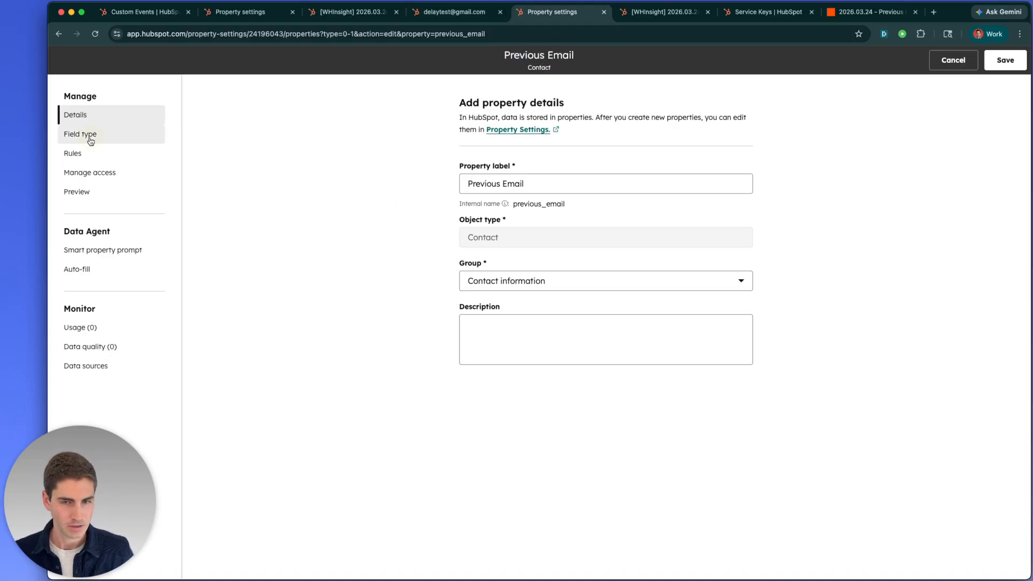
click(530, 173)
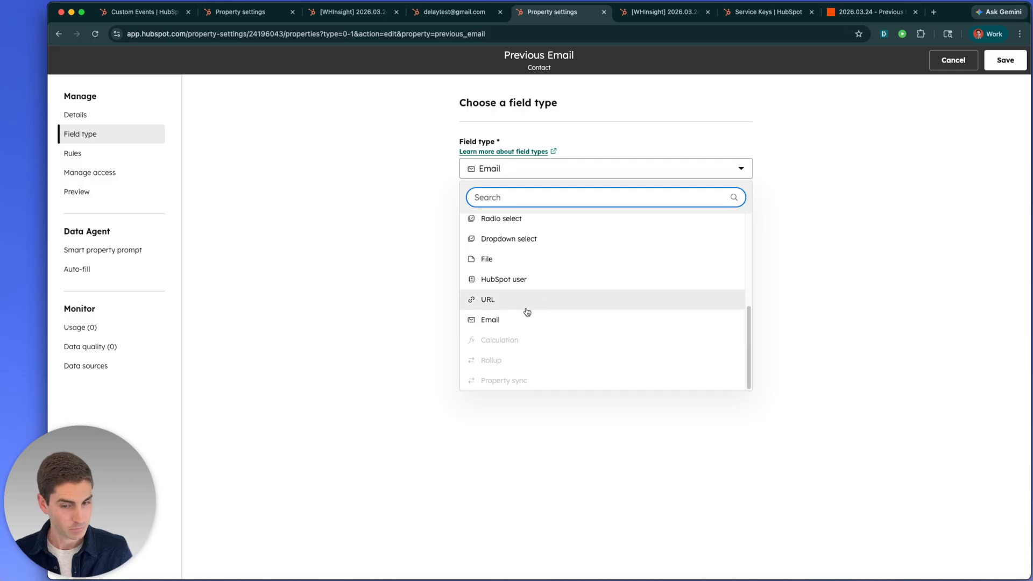
click(428, 323)
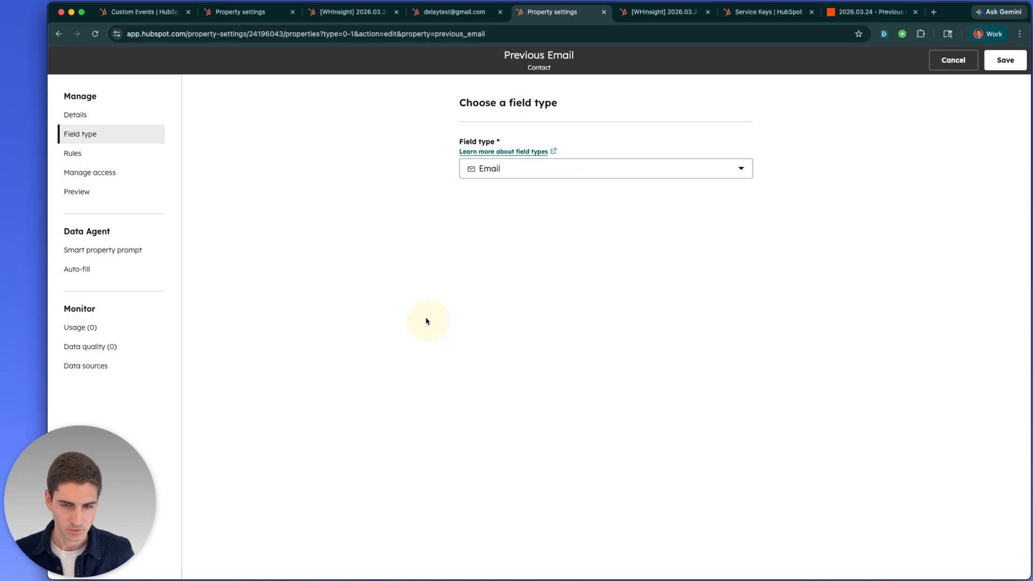
click(123, 154)
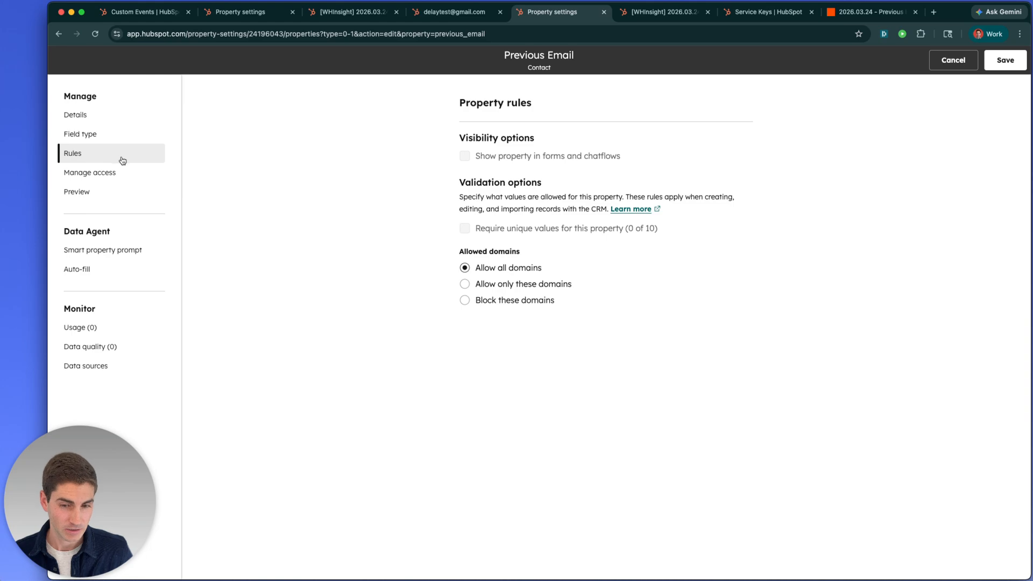
click(121, 171)
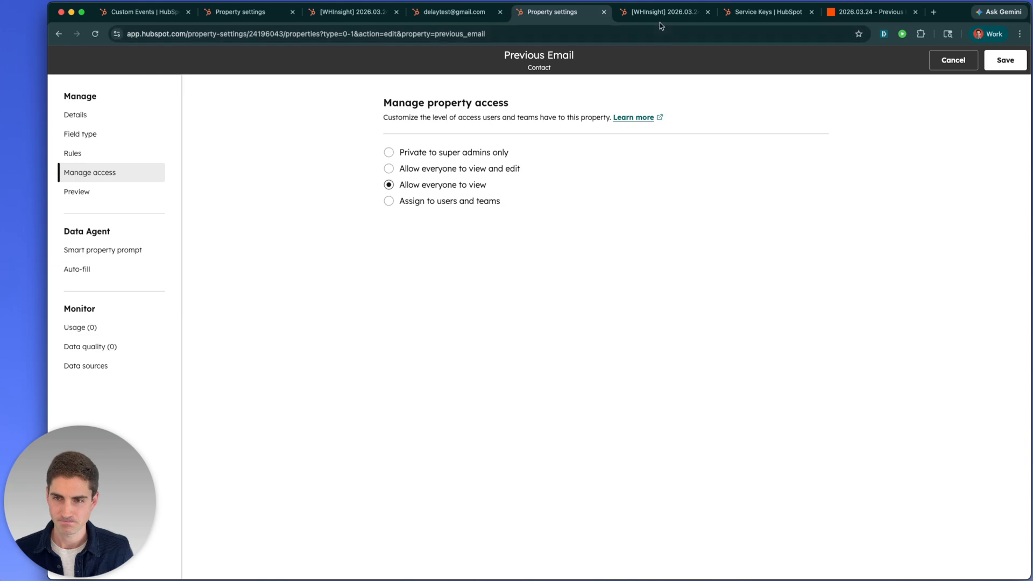
View the enrollment trigger of the Previous Email example workflow, and look at the Previous Email property's access settings and the test contact's record.
click(627, 14)
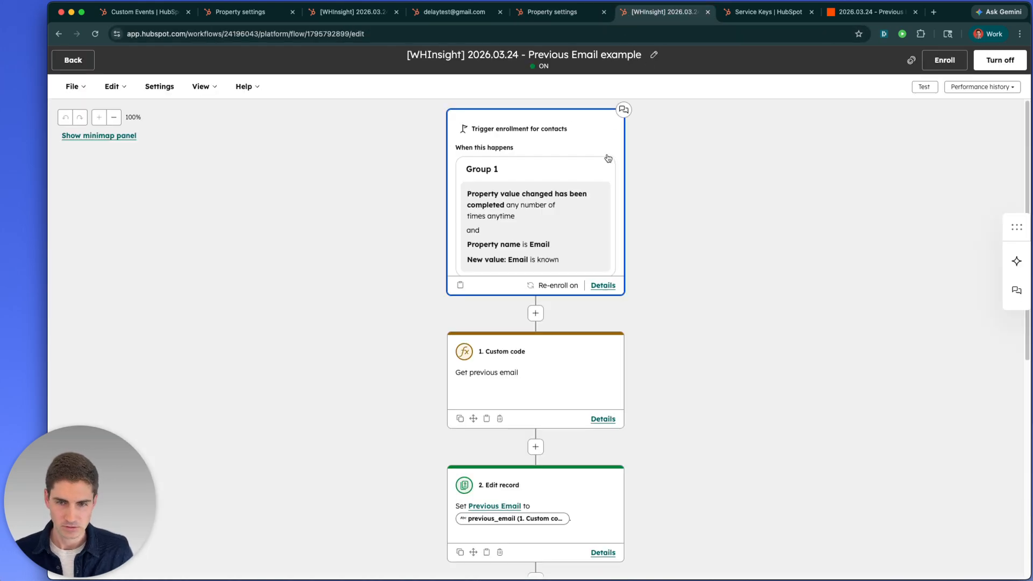
click(567, 146)
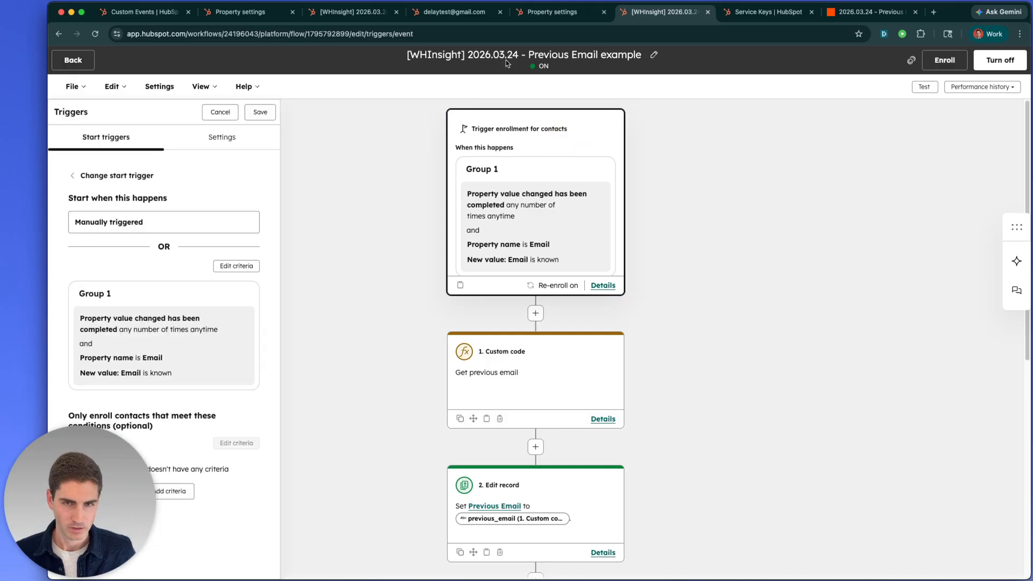
click(569, 12)
click(455, 12)
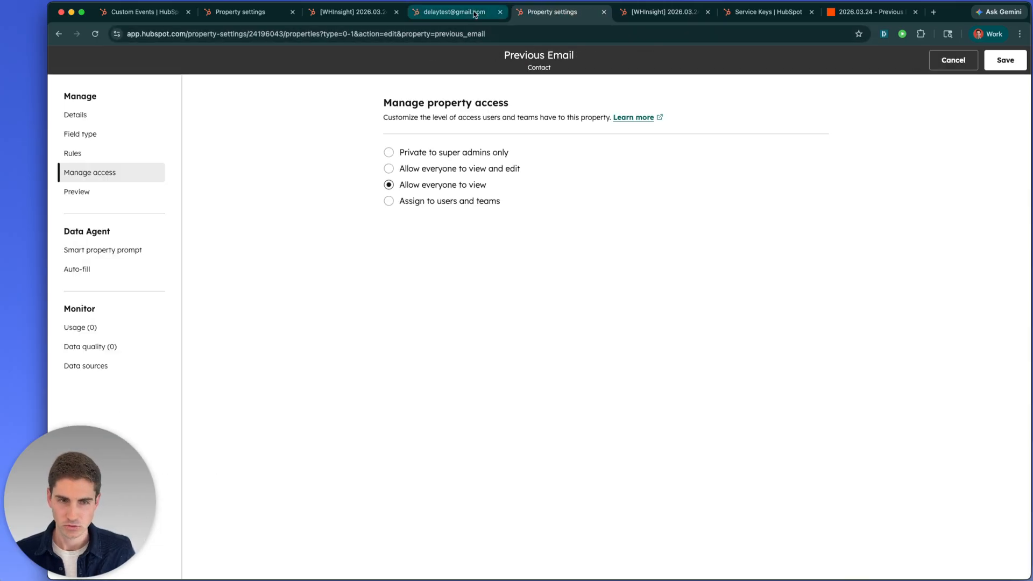
mouse_move(55, 307)
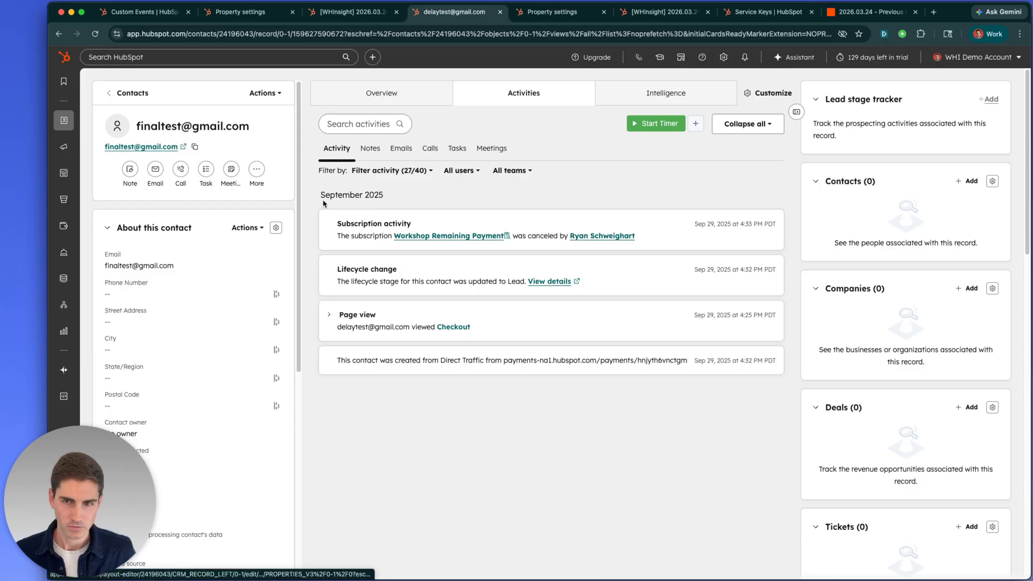
Replace the Previous Email example workflow's start trigger with an event-based one using the Property value changed event.
click(669, 15)
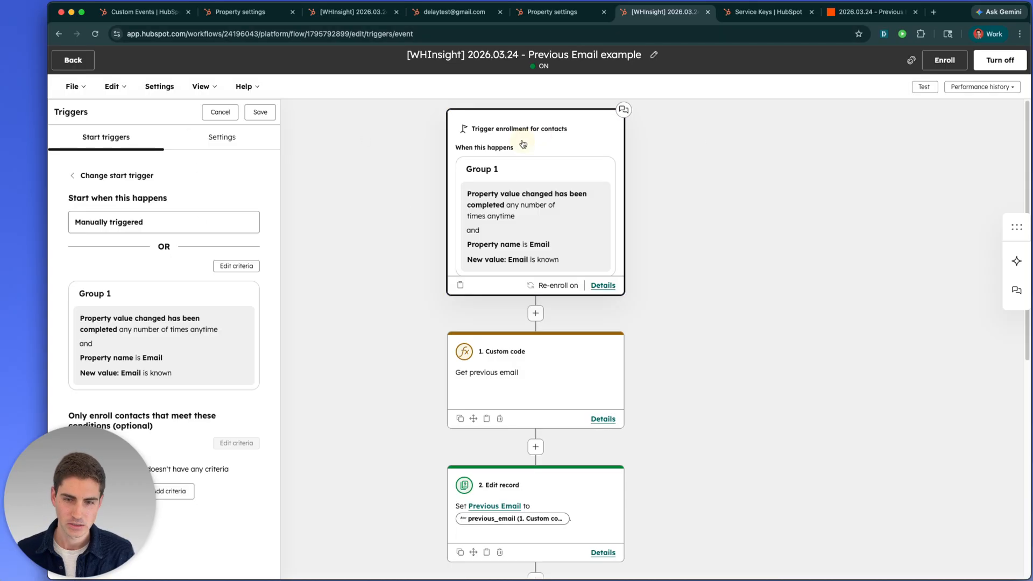
click(126, 177)
click(480, 218)
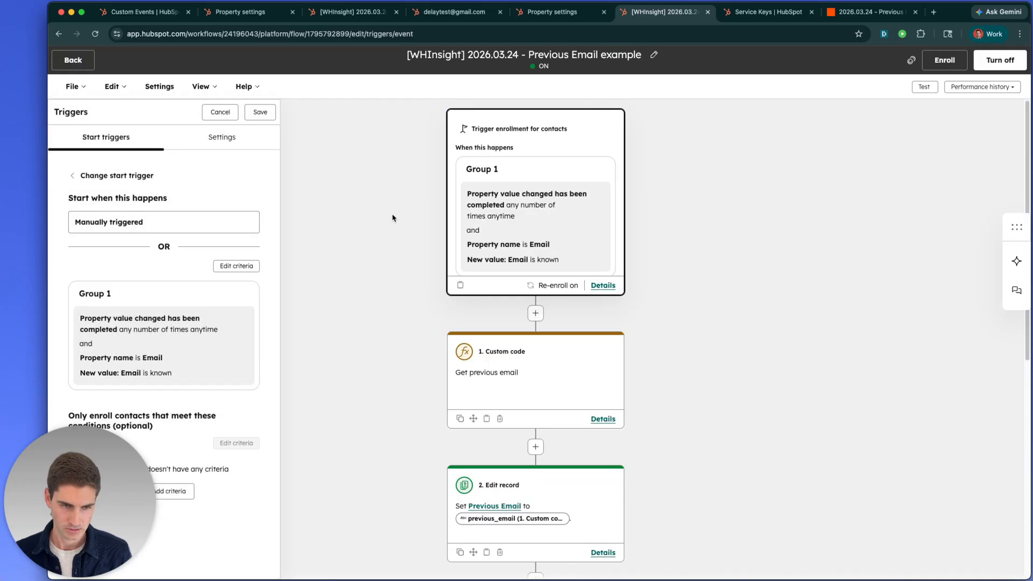
scroll(215, 281, down, 1)
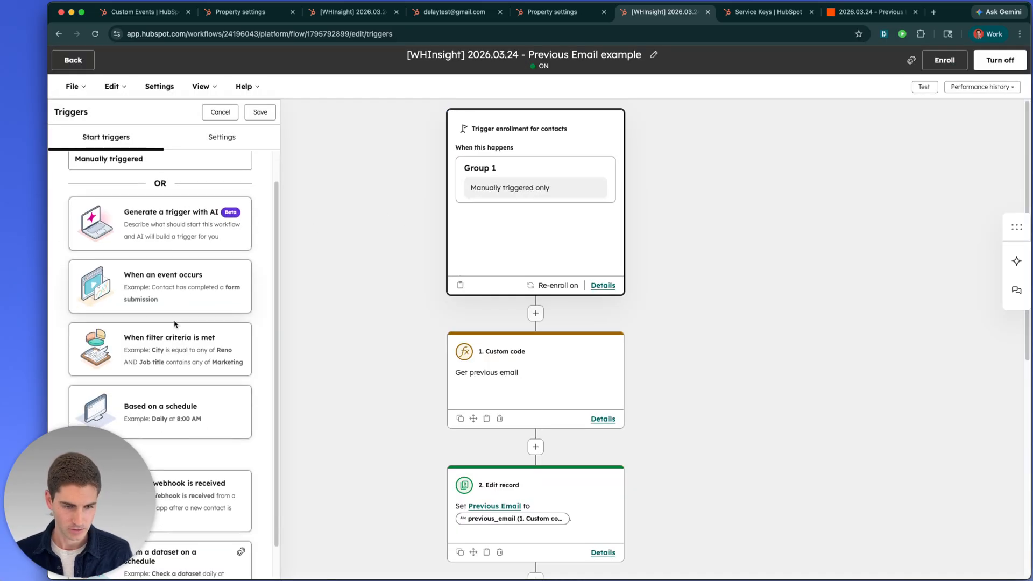
click(166, 290)
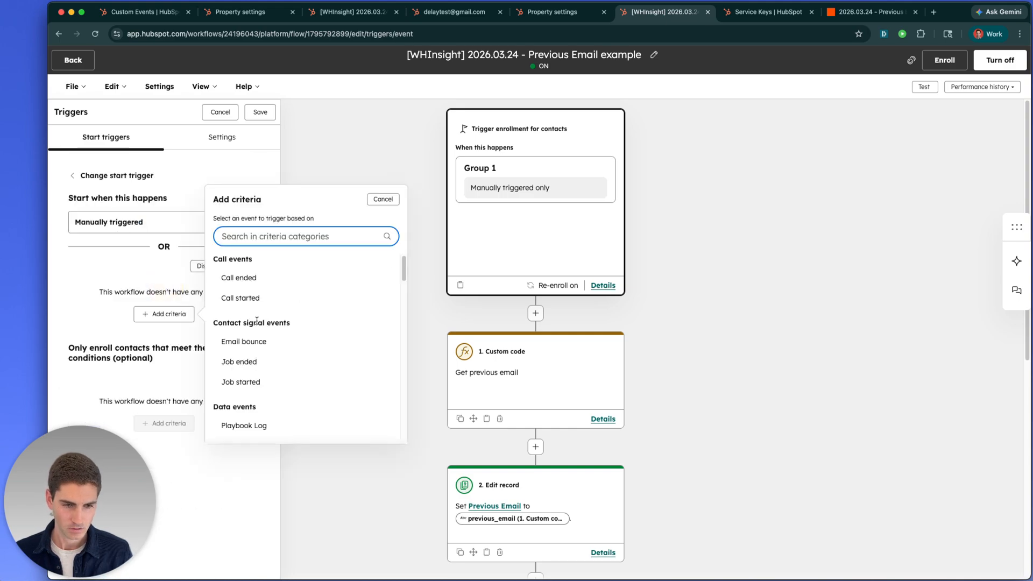
scroll(257, 325, down, 2)
scroll(257, 326, down, 1)
click(295, 375)
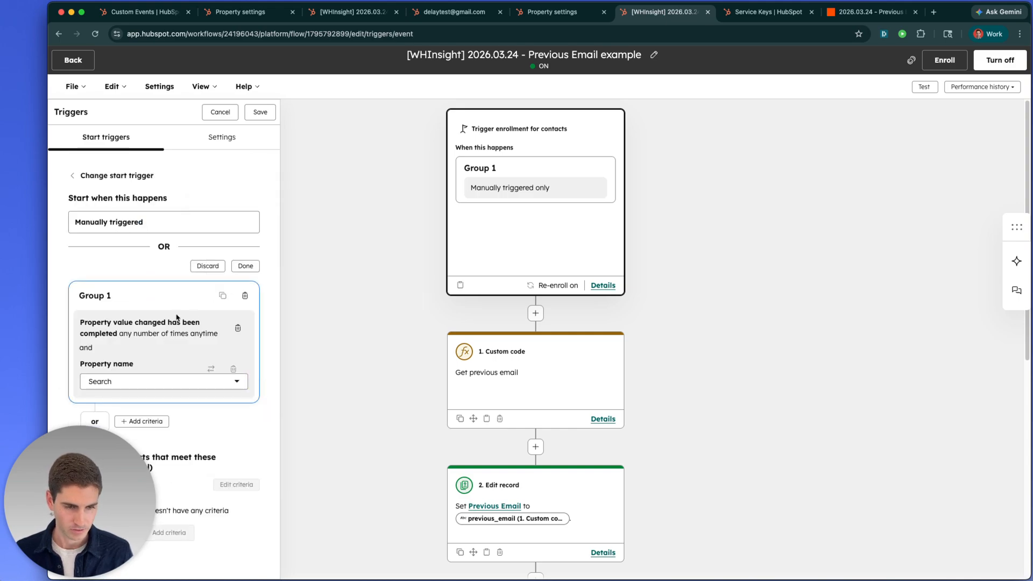
Search the event's property names for "email" and choose the contact's Email property.
click(173, 381)
text(email)
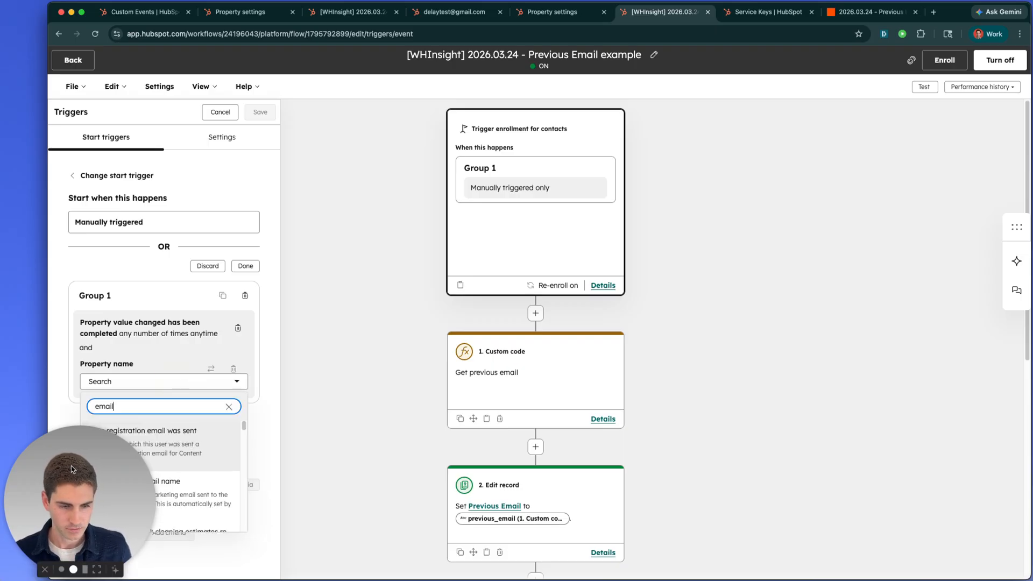
drag(80, 492, 290, 468)
scroll(102, 476, down, 5)
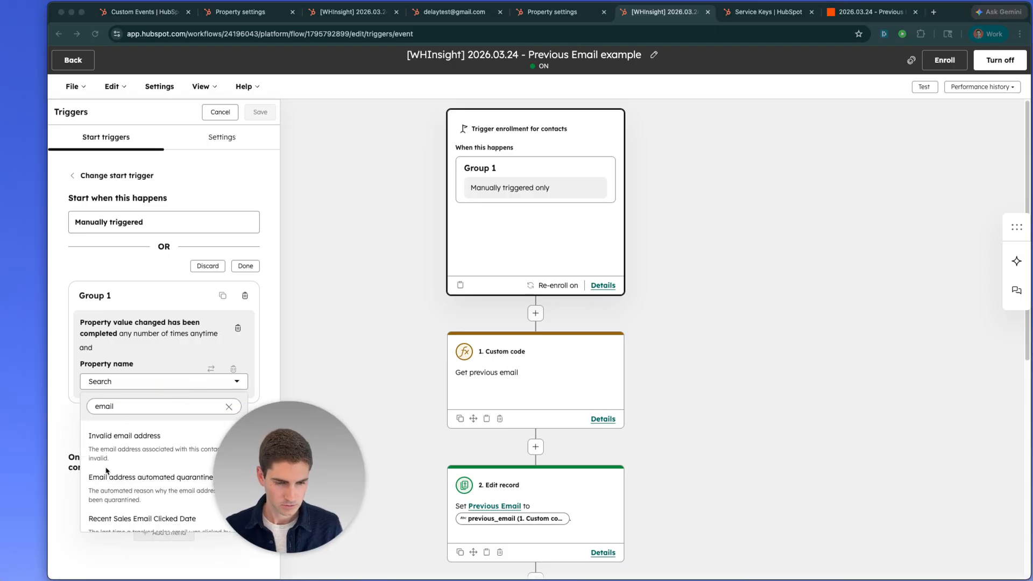
scroll(118, 465, down, 2)
scroll(131, 492, down, 10)
scroll(157, 494, down, 5)
double_click(143, 409)
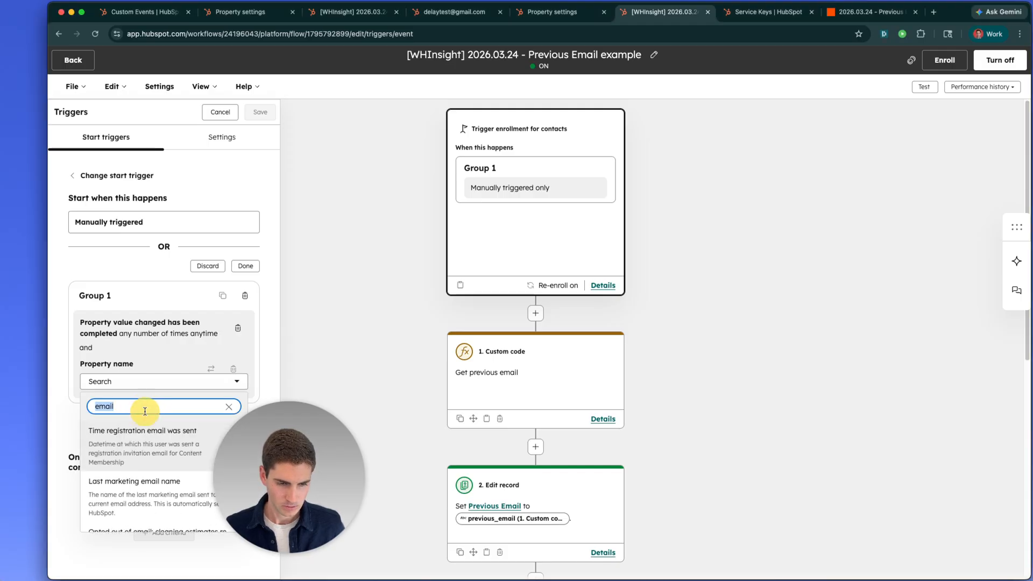
text(email)
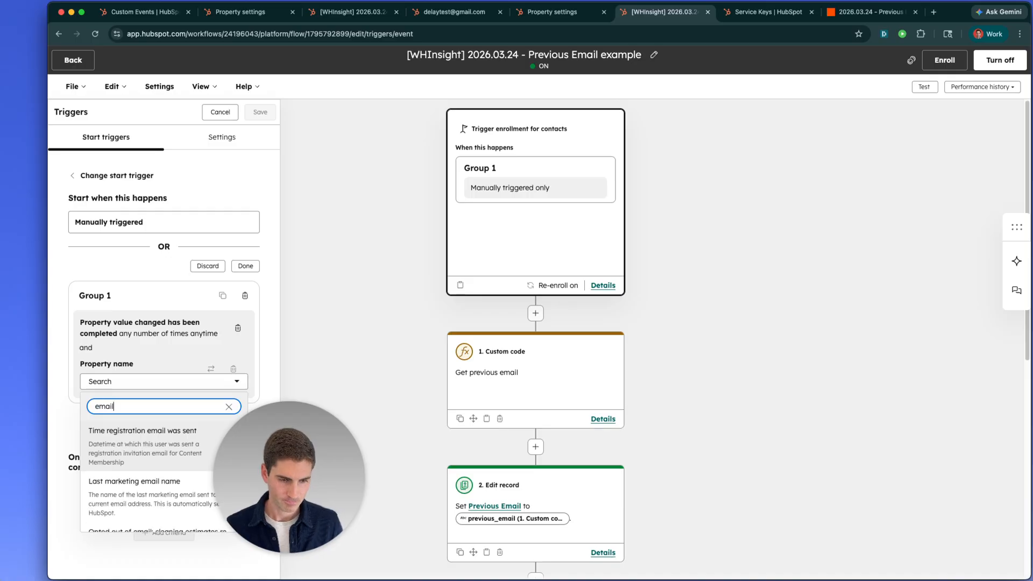
scroll(145, 458, down, 10)
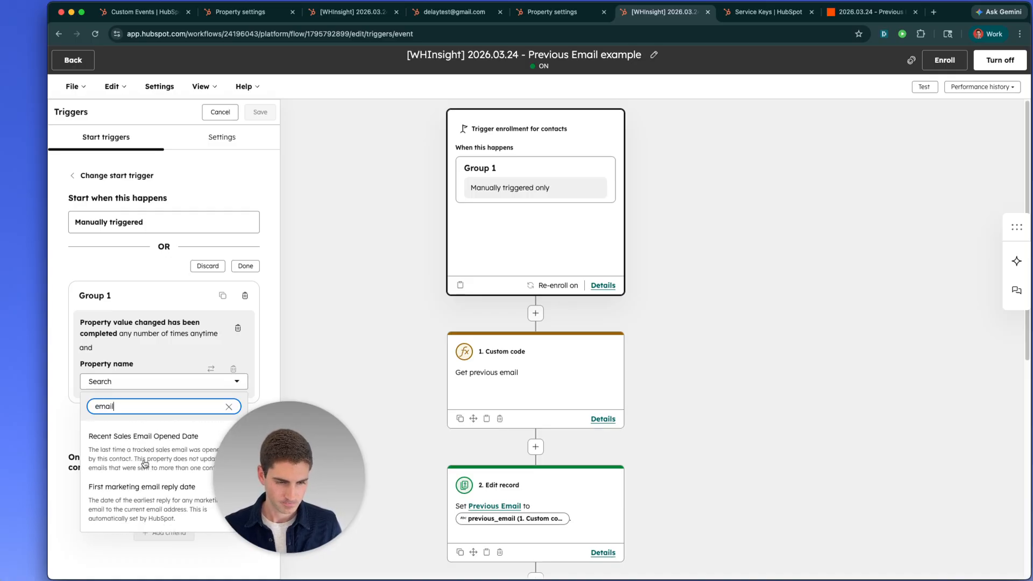
scroll(145, 463, down, 10)
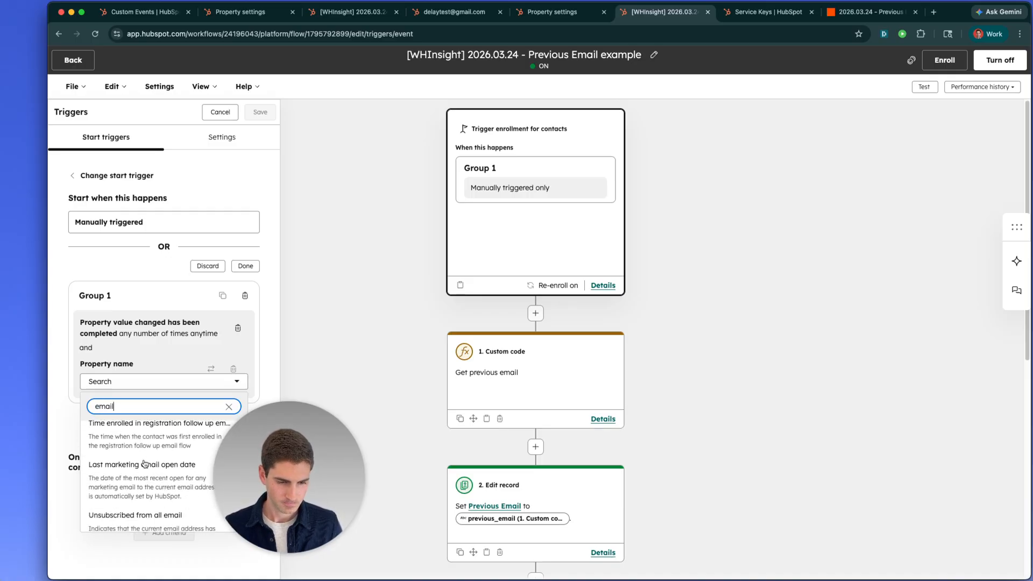
scroll(146, 464, down, 10)
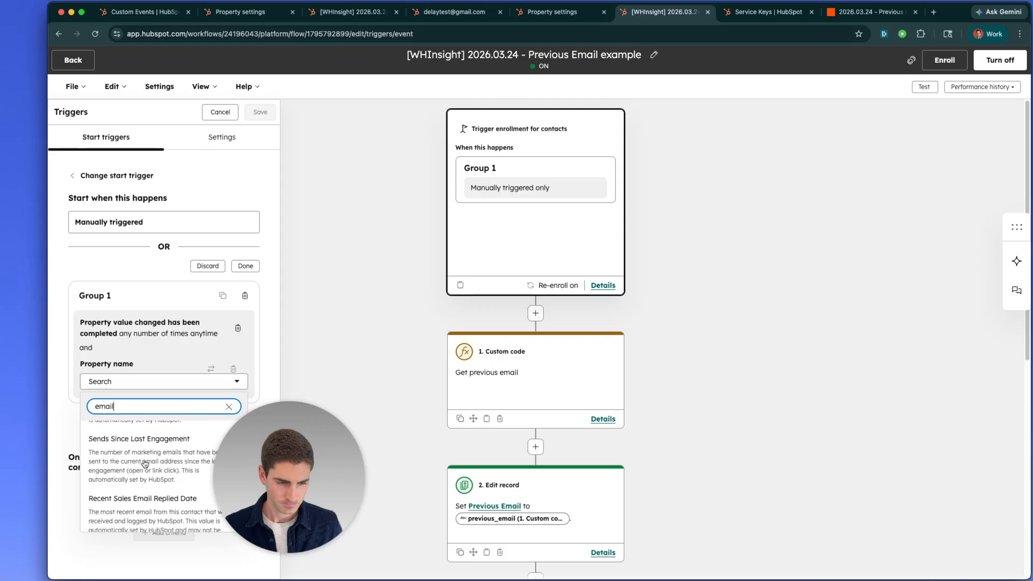
scroll(145, 463, down, 5)
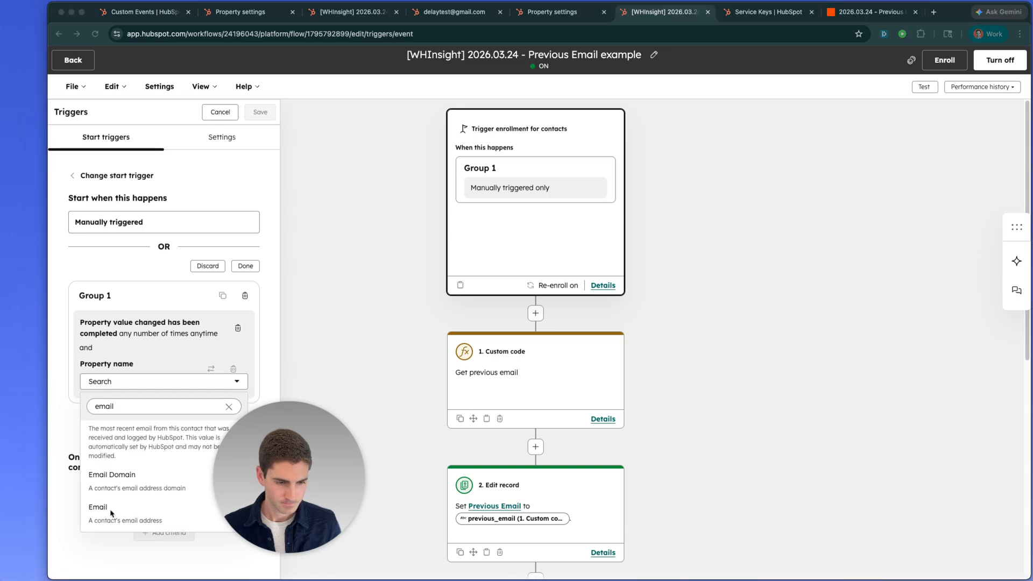
click(112, 520)
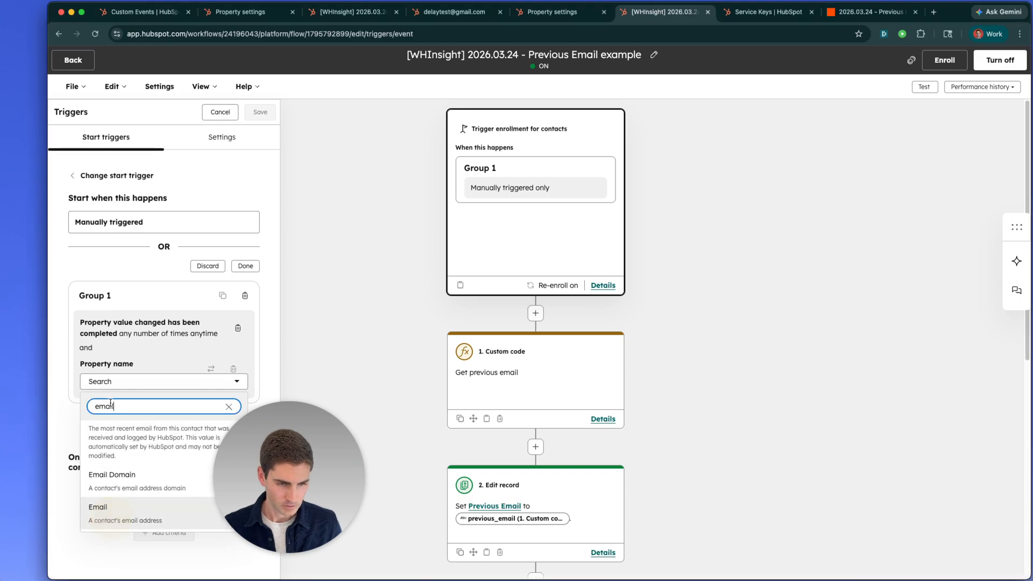
Set the trigger's condition for the new Email value to "is known".
click(134, 433)
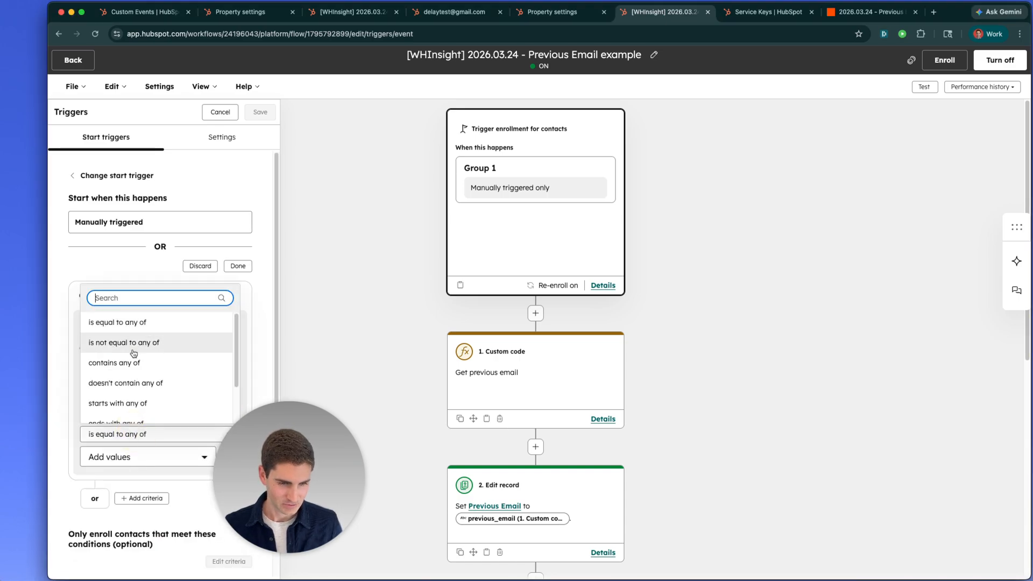
scroll(133, 353, down, 2)
click(132, 393)
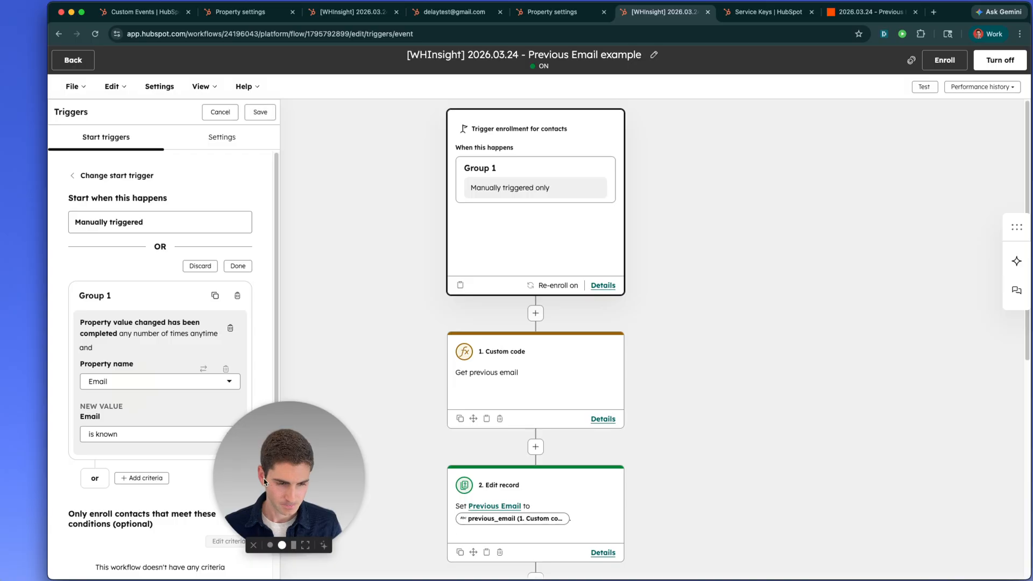
drag(264, 482, 104, 478)
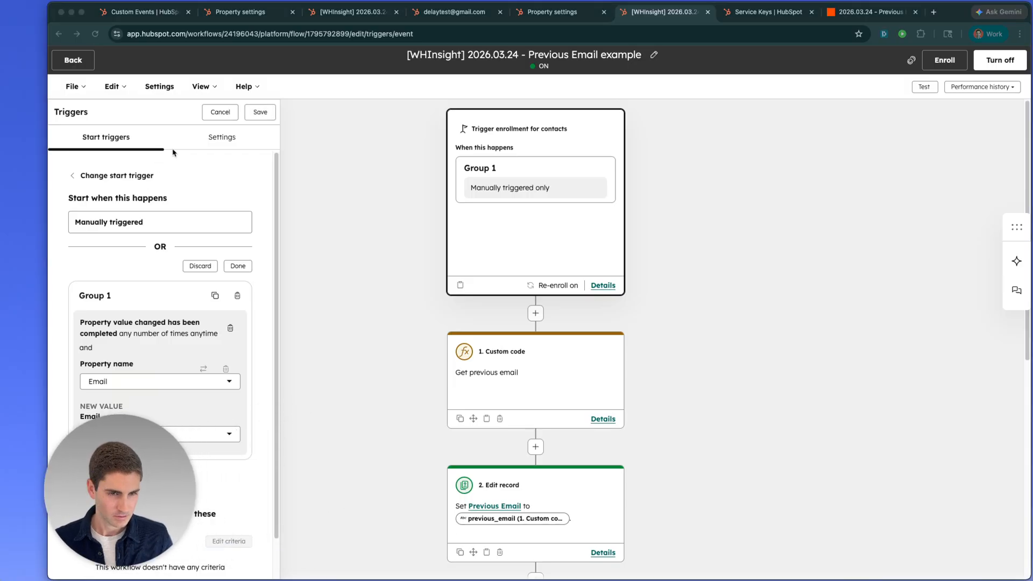
Check the trigger's re-enrollment settings and save the trigger.
click(221, 137)
click(248, 143)
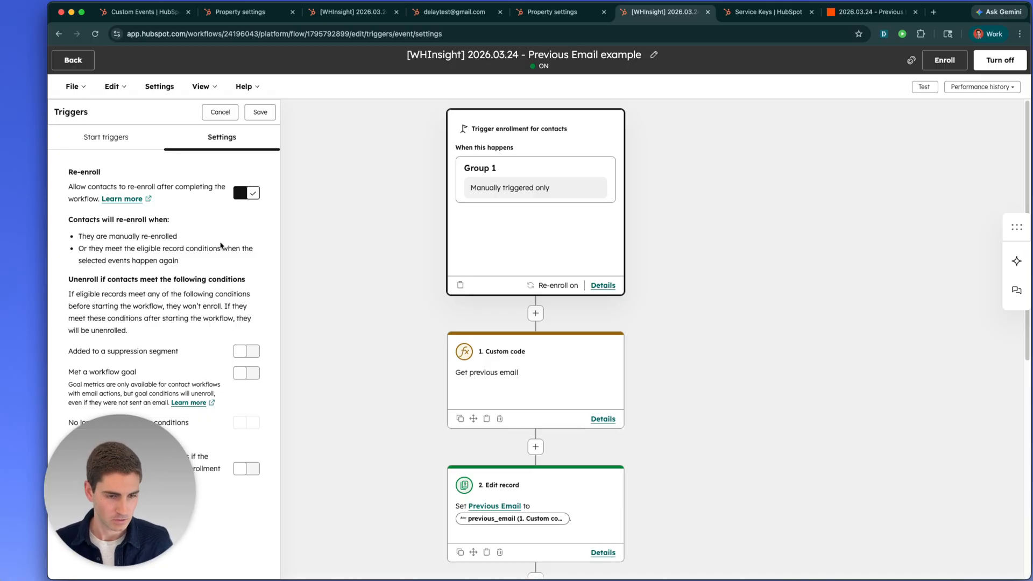
click(264, 112)
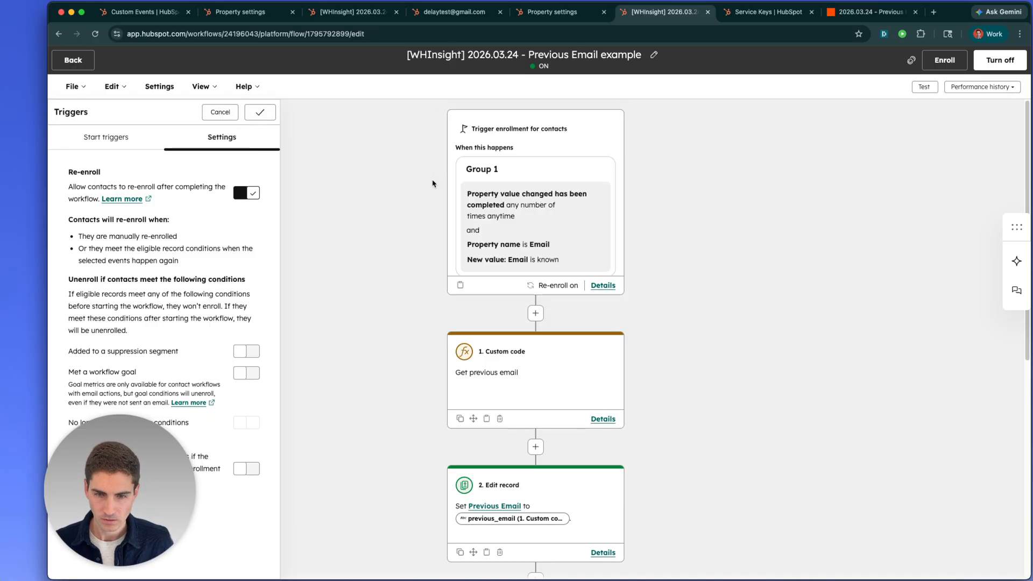
Review the saved enrollment trigger and the language, secret, property and code of the Get previous email custom code action.
click(583, 254)
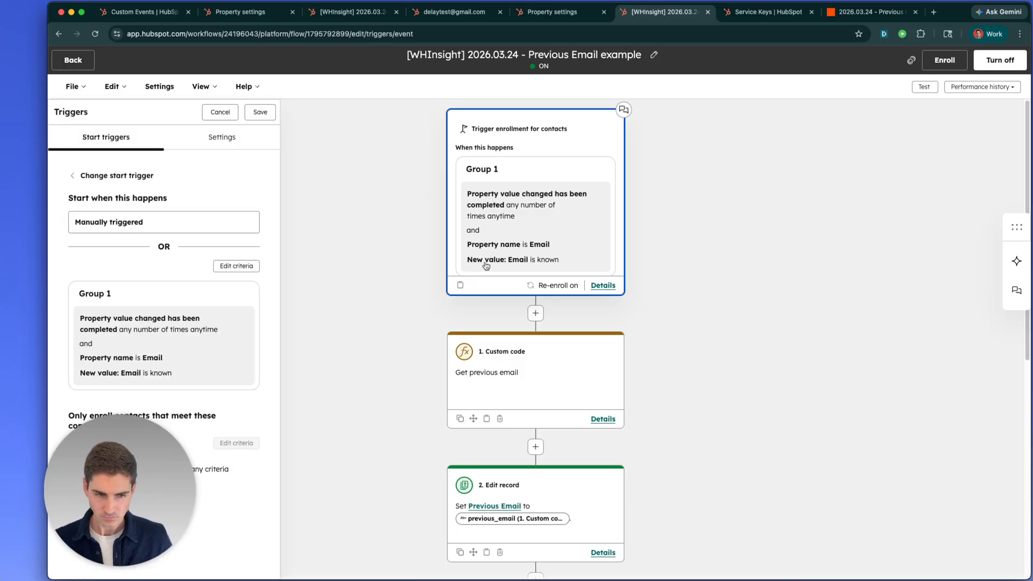
click(574, 386)
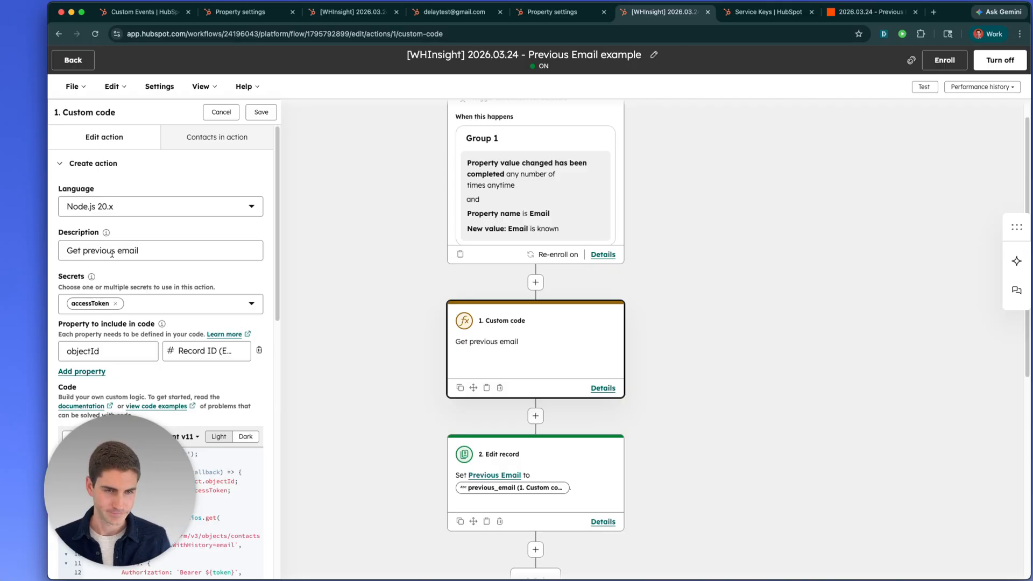
scroll(160, 263, down, 1)
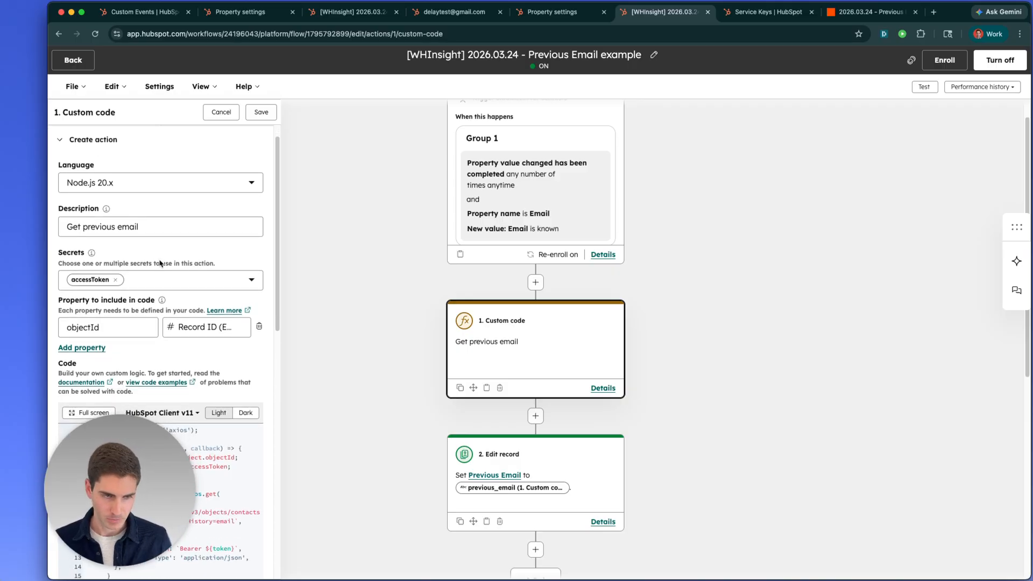
scroll(162, 264, down, 1)
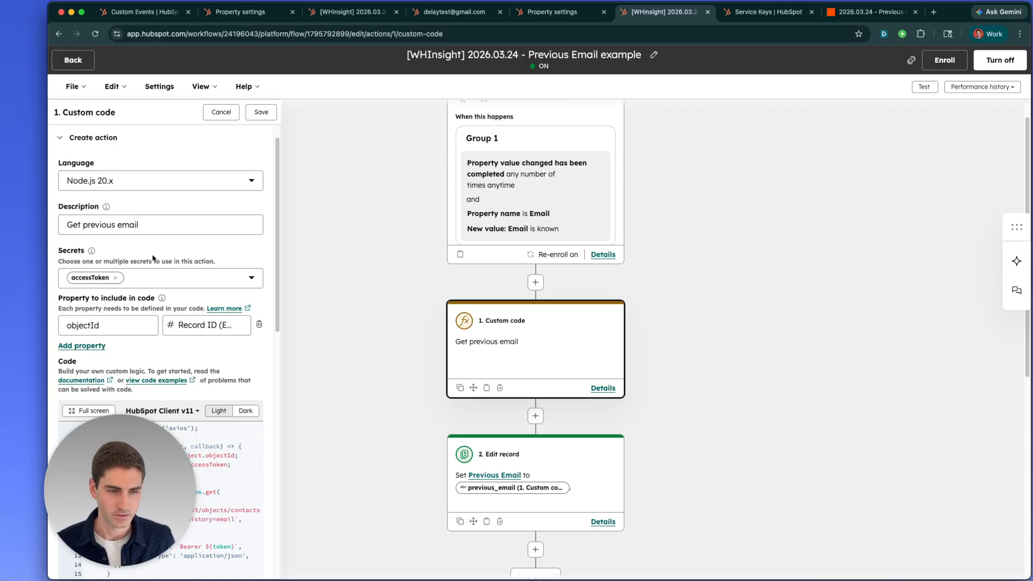
scroll(152, 260, down, 1)
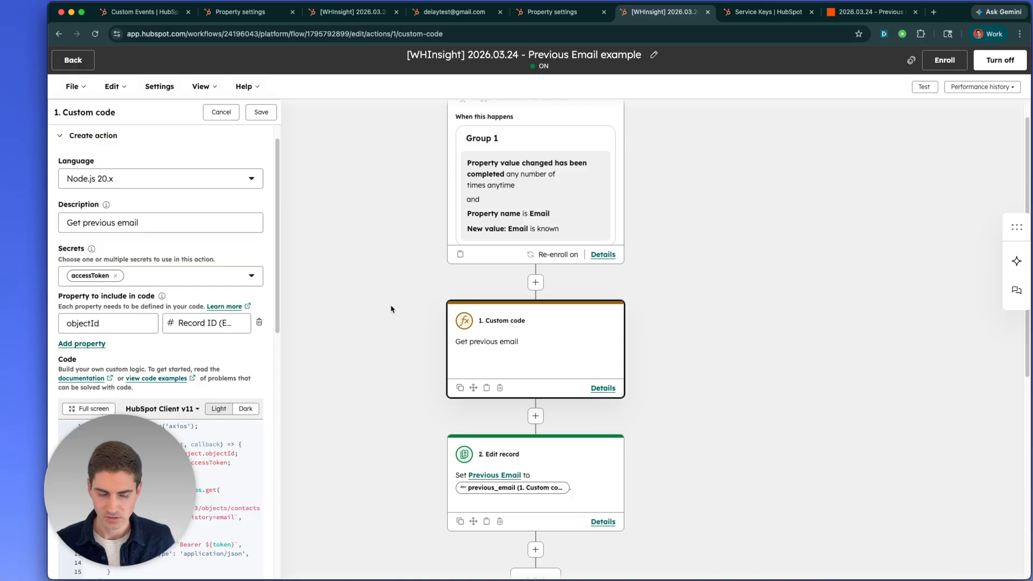
Start adding an action right after the trigger, find Custom code among the Data ops actions, and cancel the new action.
scroll(296, 276, down, 3)
click(534, 197)
drag(154, 474, 157, 356)
click(102, 468)
click(103, 467)
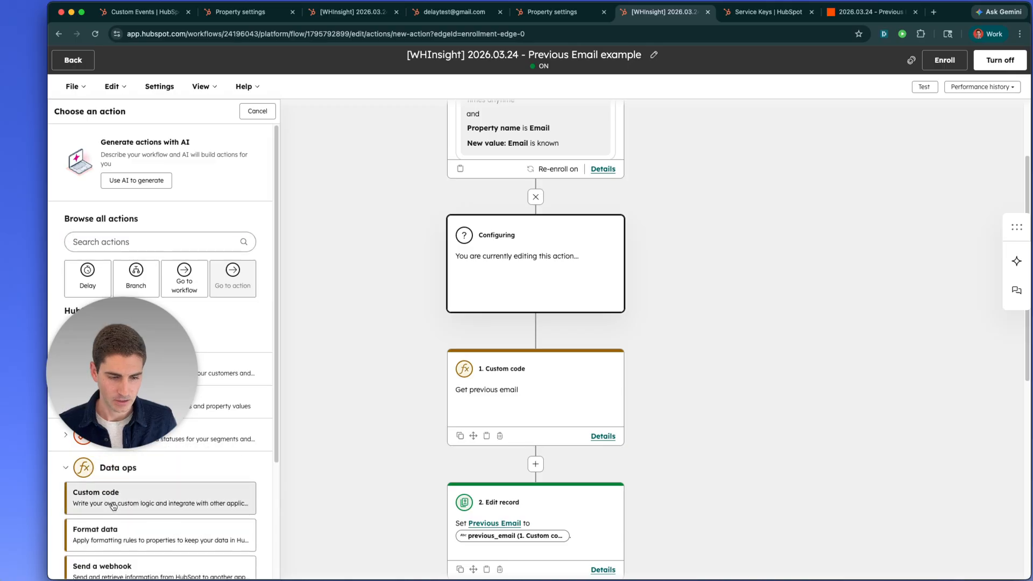
drag(167, 375, 168, 448)
click(535, 197)
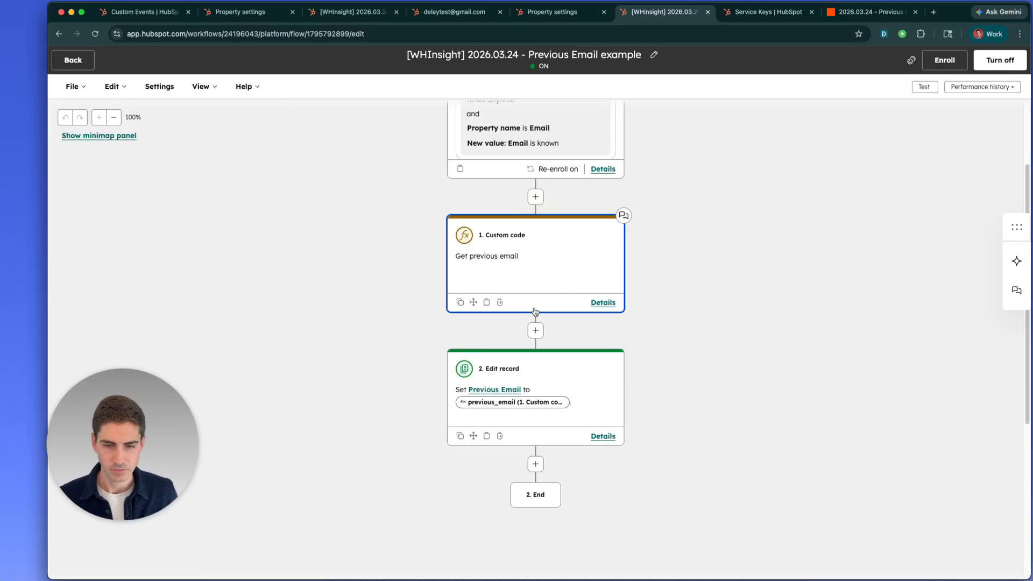
Open the Get previous email custom code action and review its language, description and secret settings.
click(535, 244)
drag(124, 445, 843, 457)
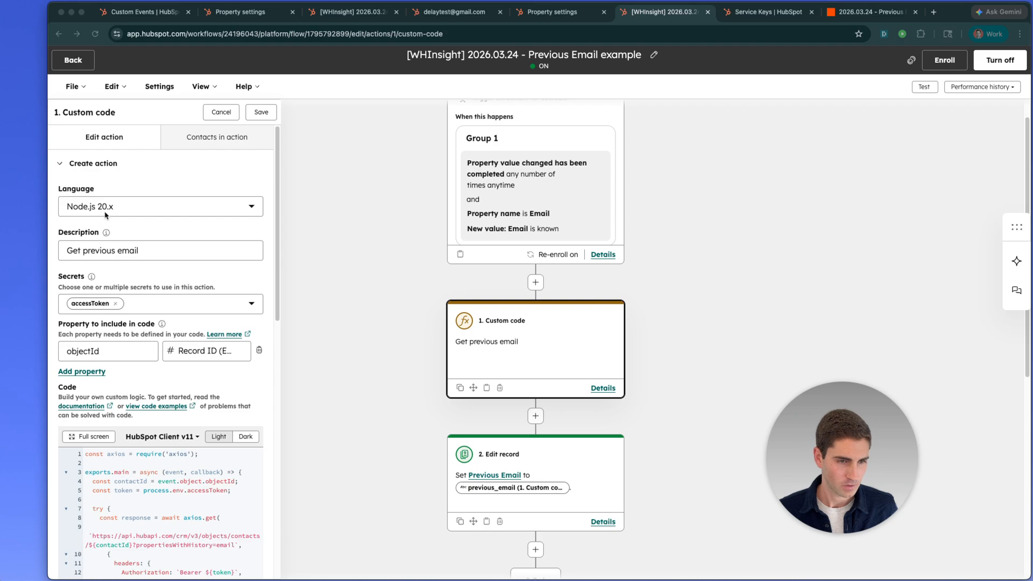
click(106, 257)
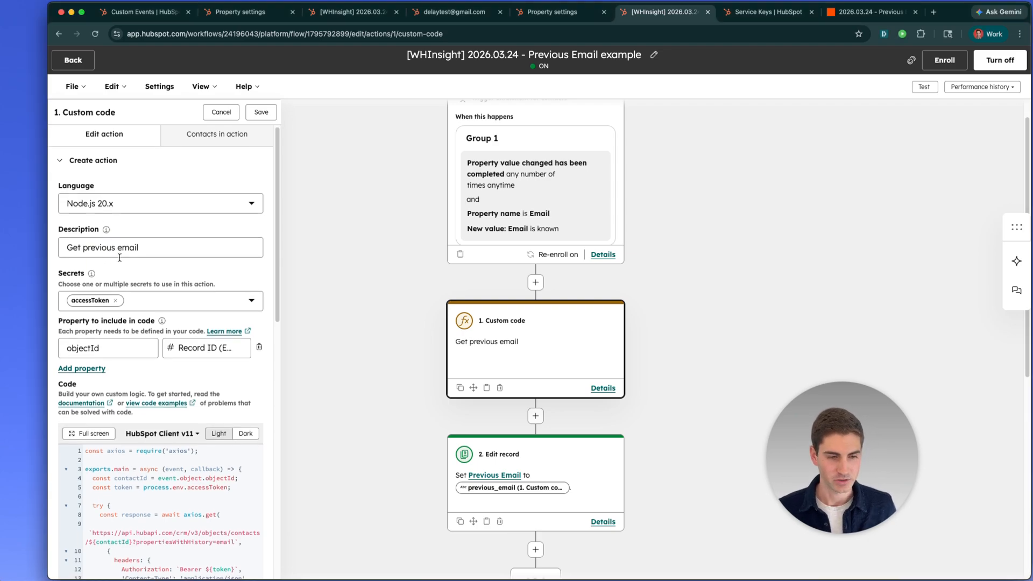
scroll(172, 301, down, 1)
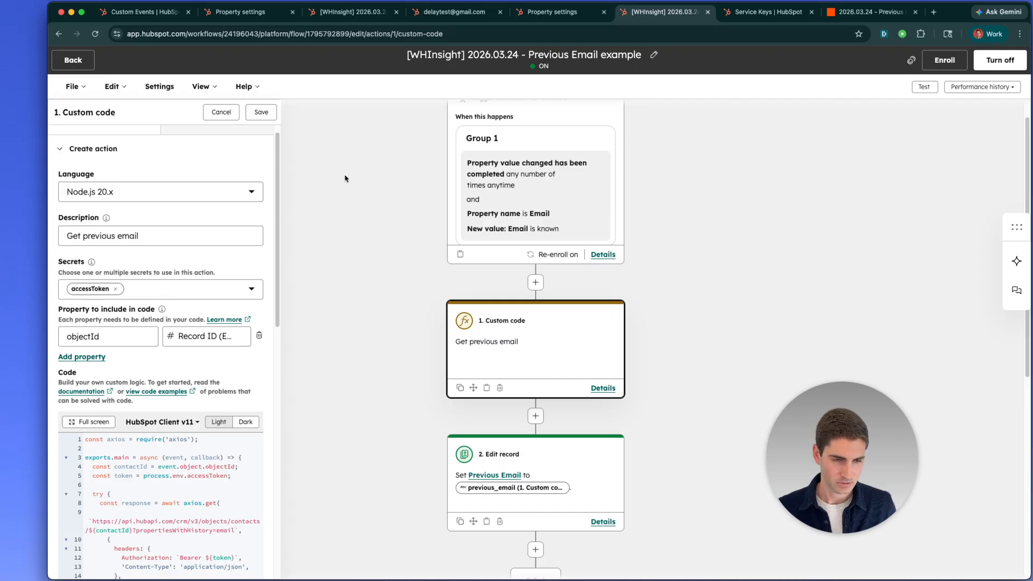
Open the HubSpot Workflows service key through the account settings and check the scope granted to it.
click(737, 4)
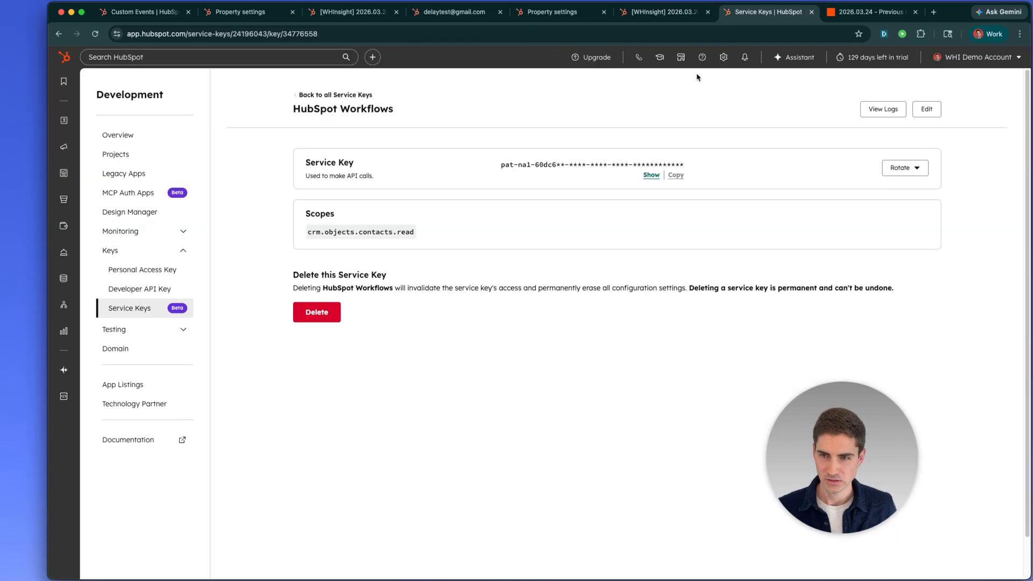
click(724, 56)
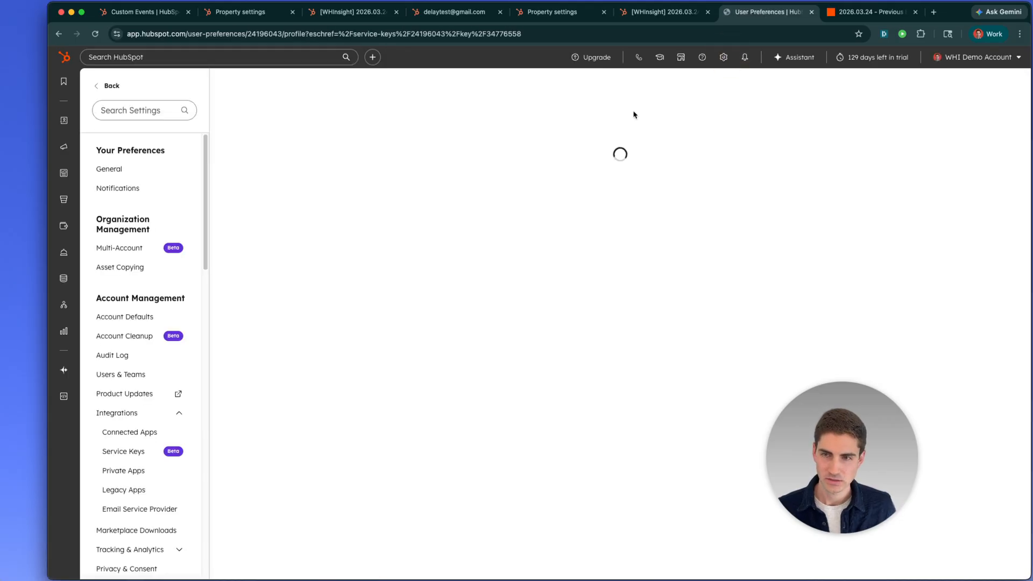
click(118, 453)
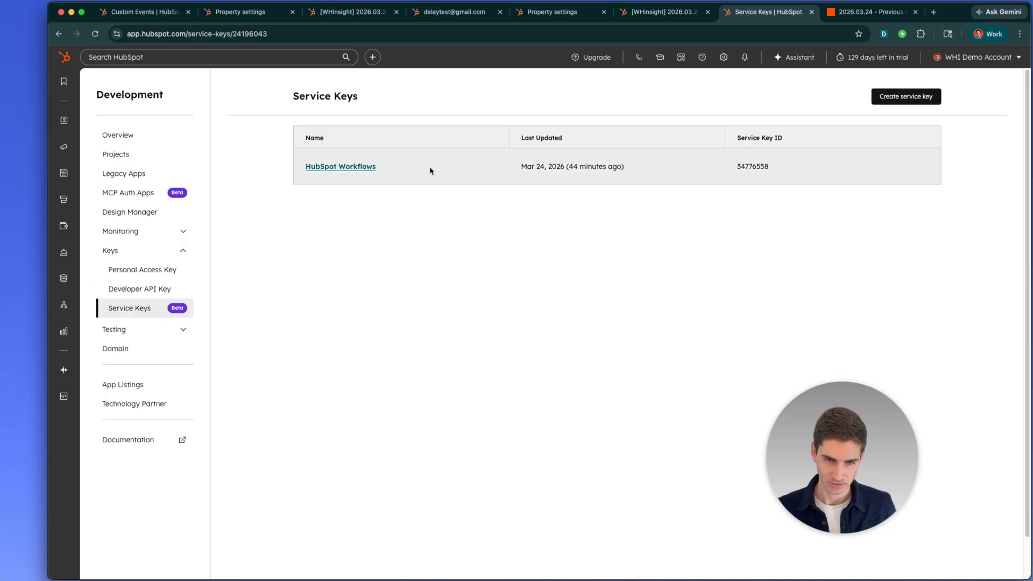
click(349, 169)
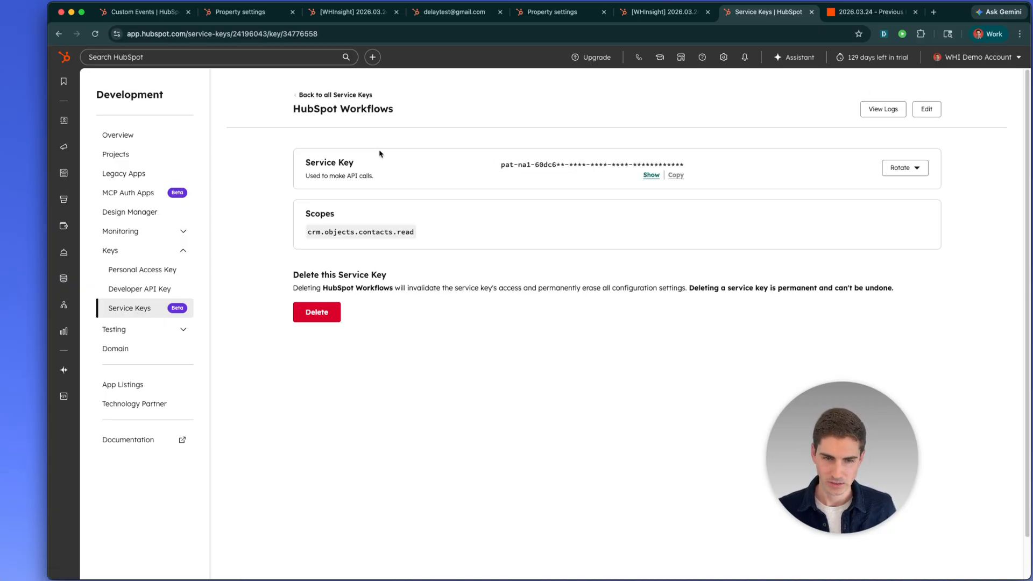
drag(333, 235, 414, 236)
click(335, 233)
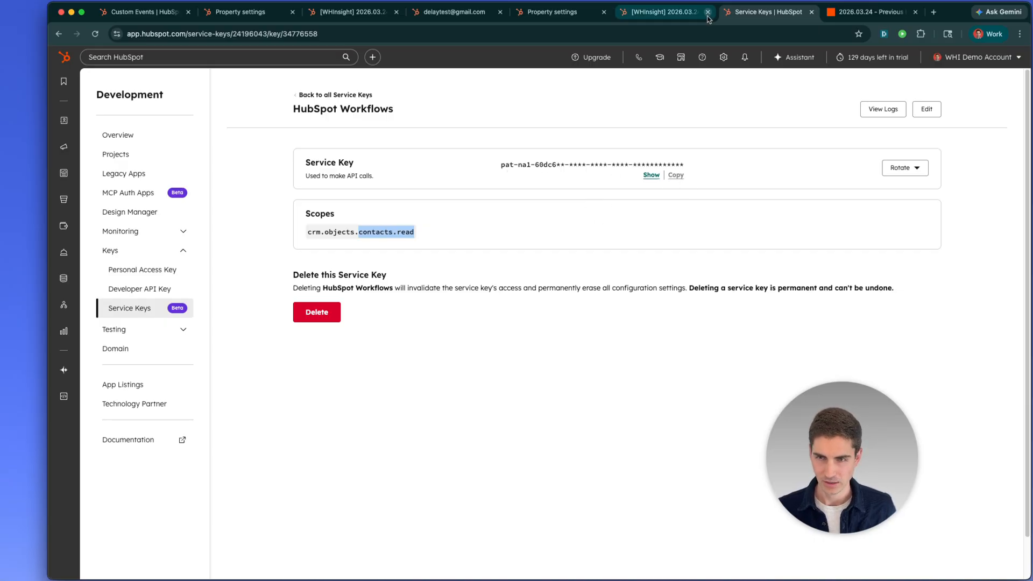
Return to the workflow's custom code action, inspect the name and value fields for adding a secret, and cancel without adding one.
click(686, 15)
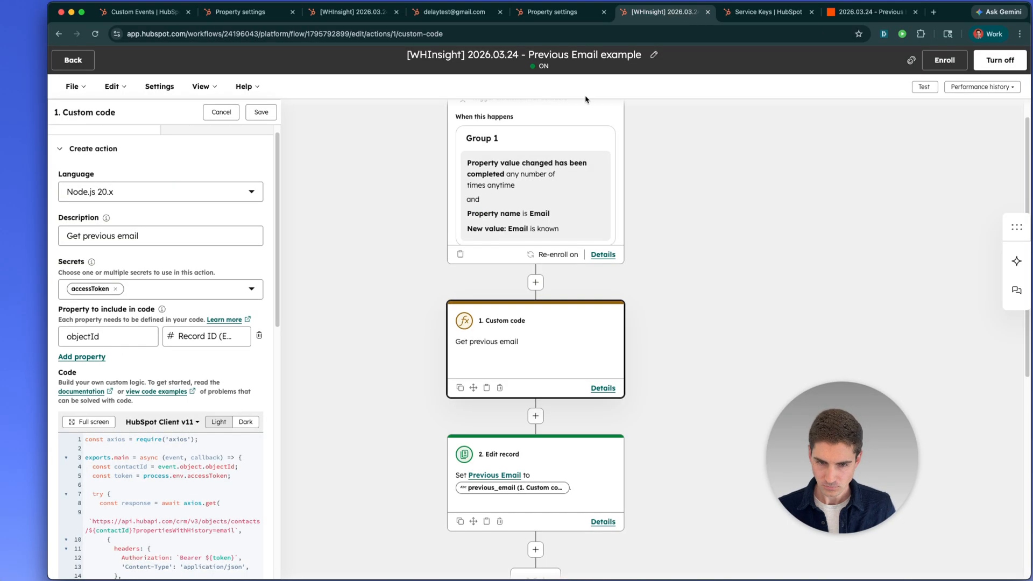
click(197, 287)
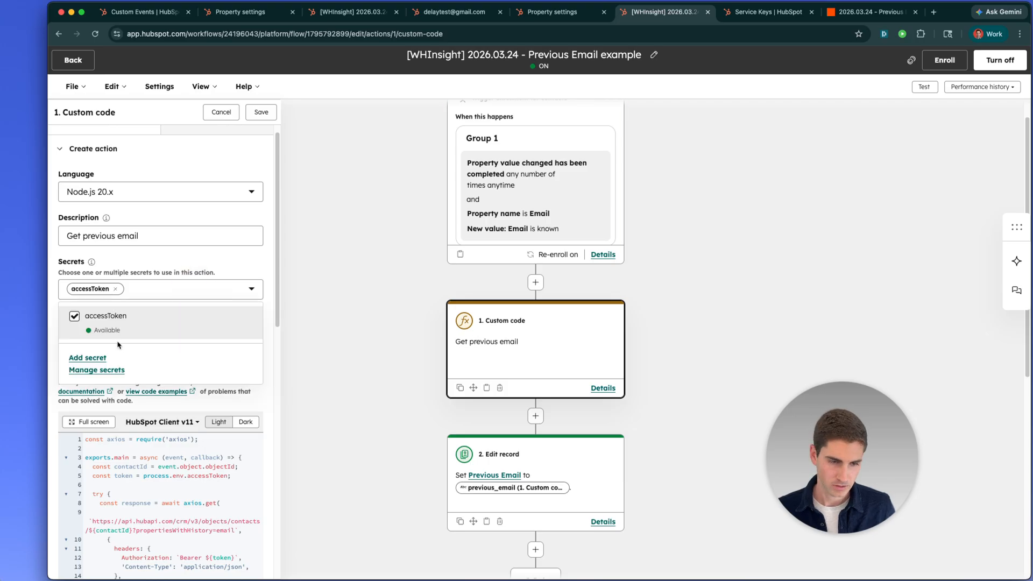
click(96, 361)
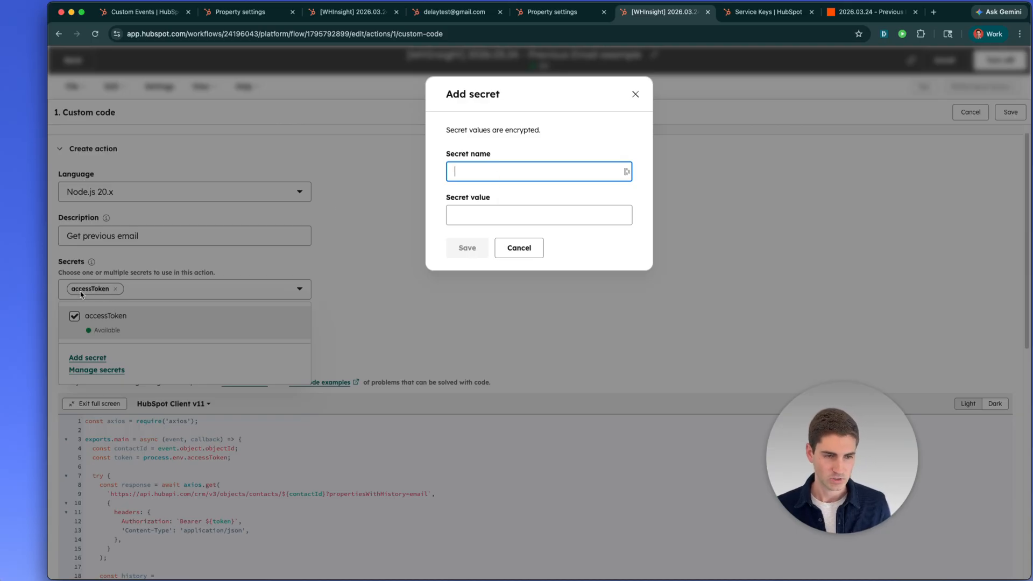
click(452, 214)
drag(455, 201, 489, 200)
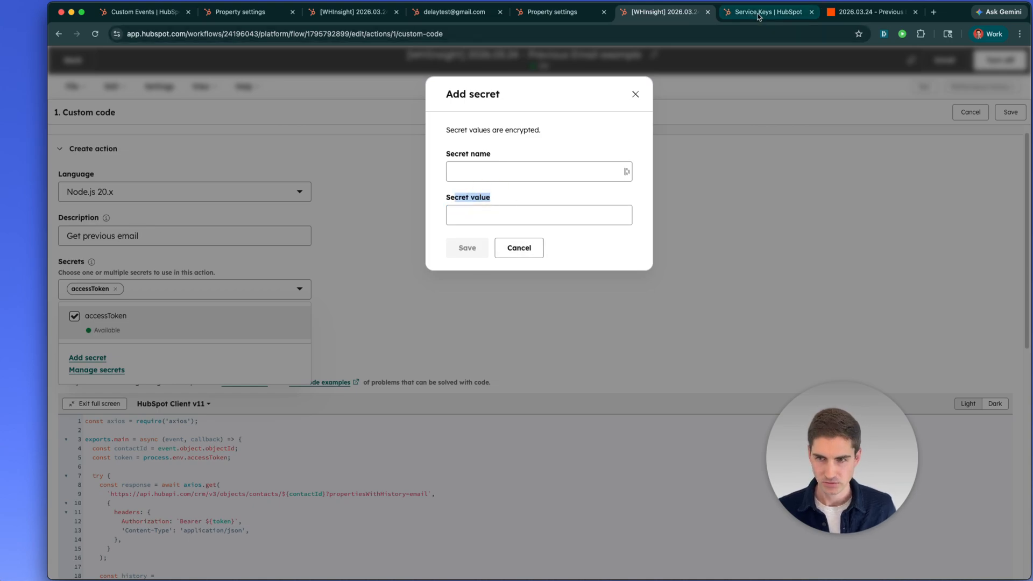
click(520, 248)
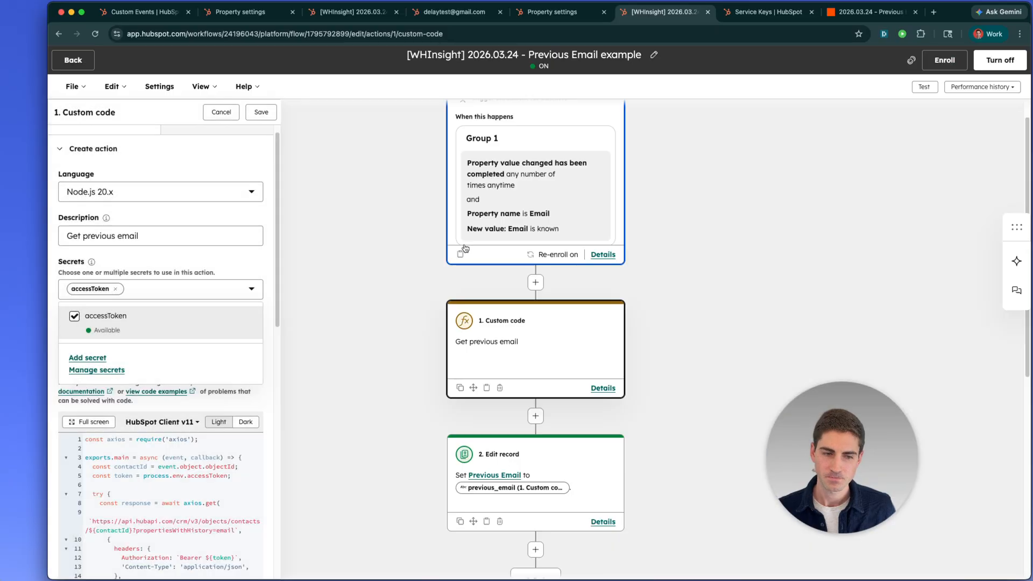
click(180, 294)
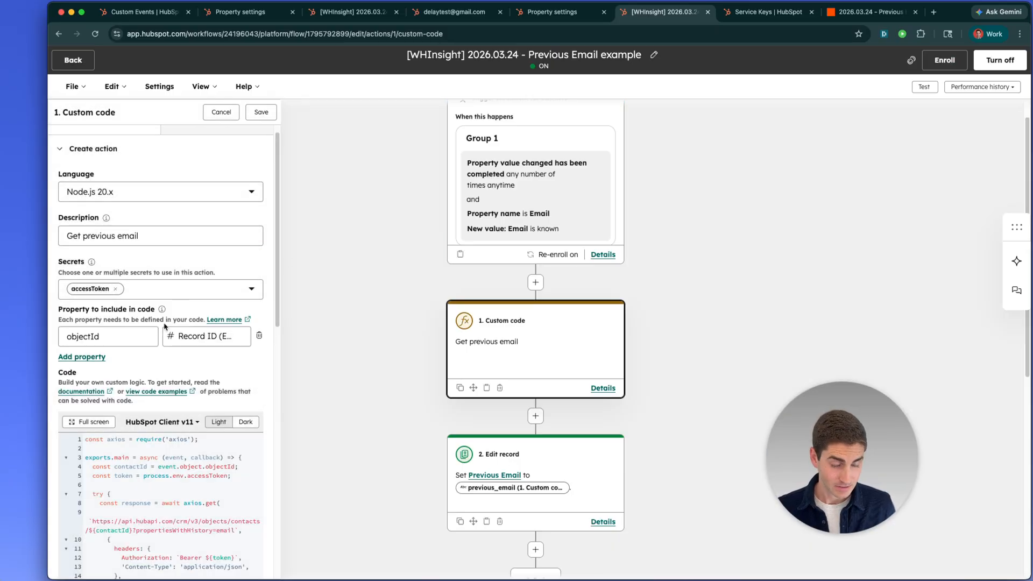
Check the objectId property mapped to Record ID in the custom code action and skim the code that uses it.
scroll(80, 321, down, 2)
scroll(80, 322, down, 1)
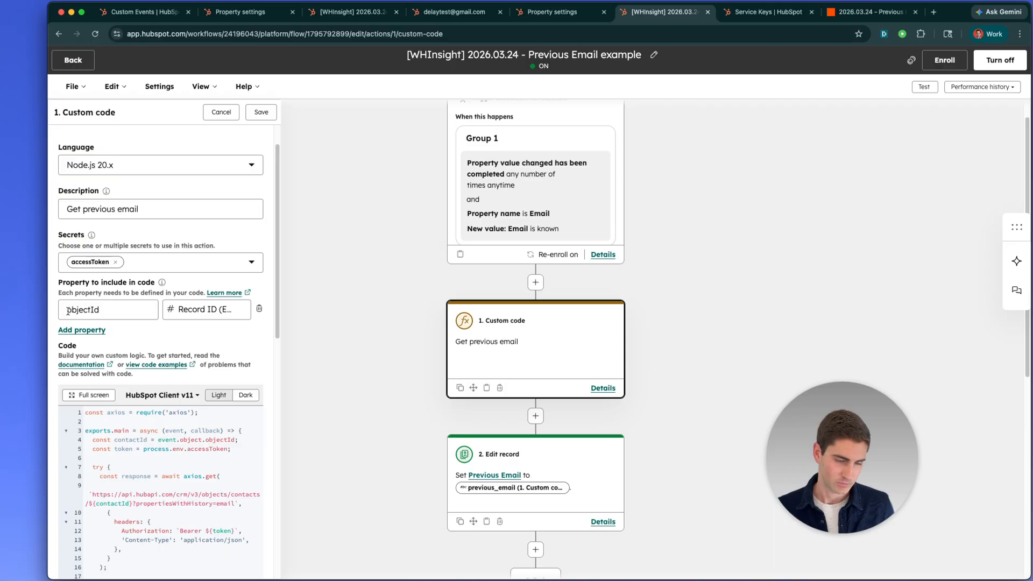
drag(64, 314, 104, 312)
click(104, 312)
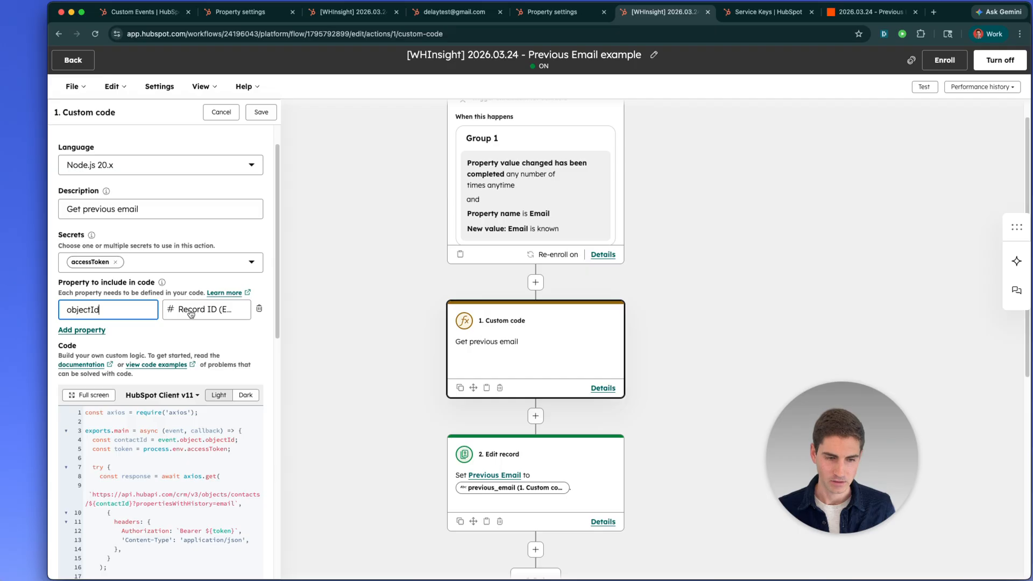
scroll(186, 307, down, 5)
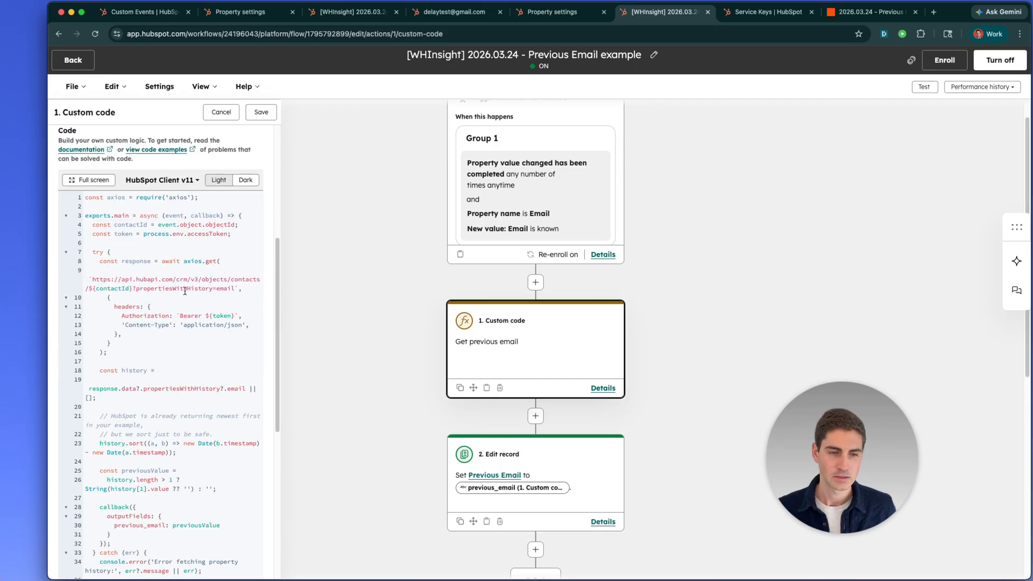
scroll(185, 262, down, 2)
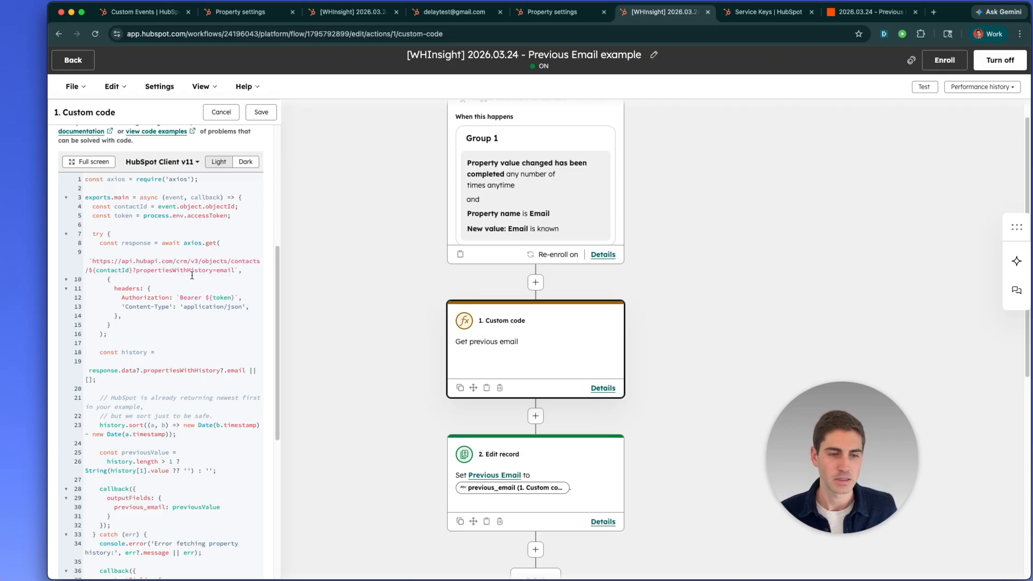
scroll(192, 275, up, 6)
scroll(167, 301, down, 3)
scroll(167, 302, down, 1)
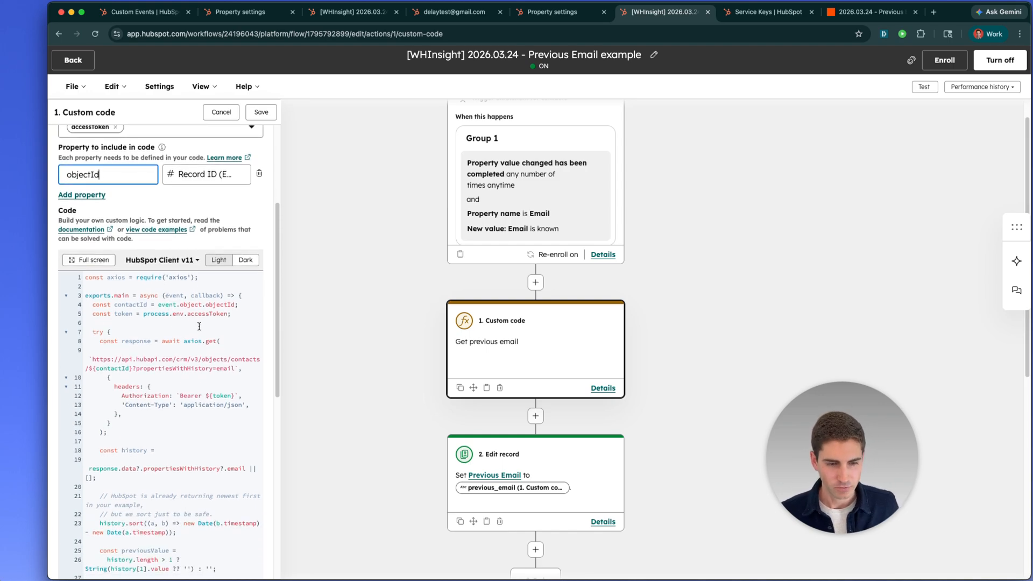
Examine the accessToken reference and the contactId constant at the start of the code.
drag(189, 315, 228, 314)
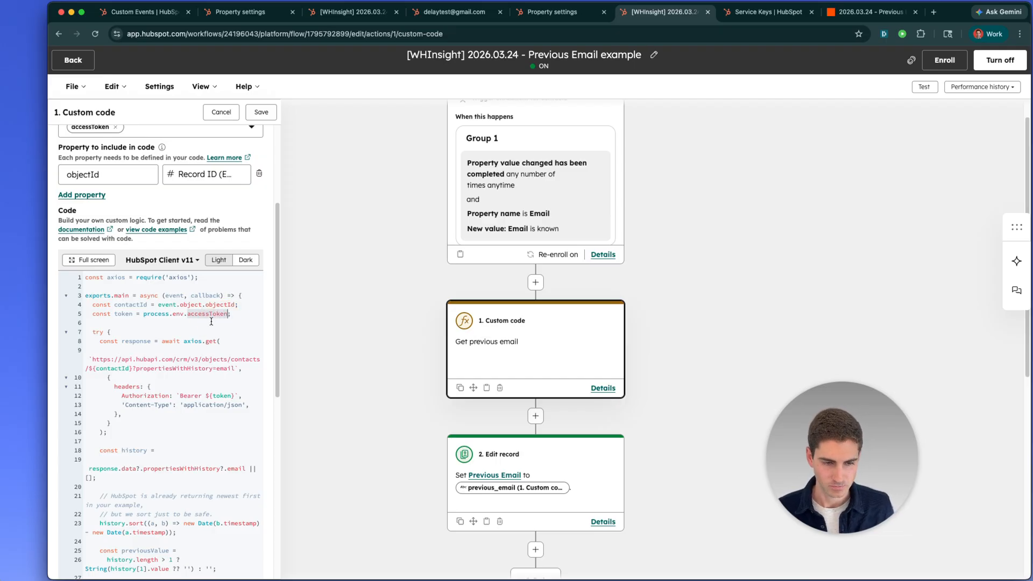
click(211, 316)
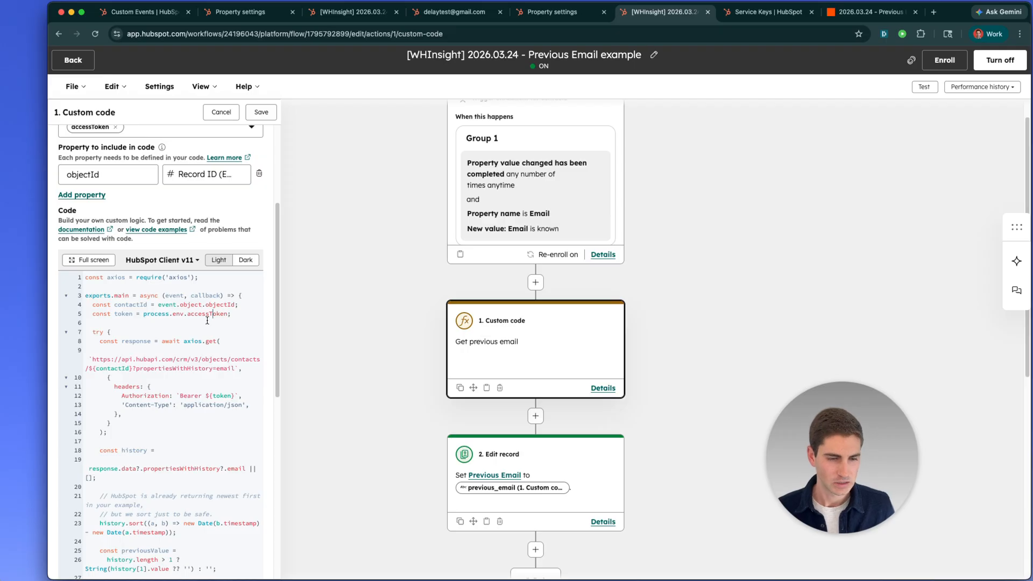
drag(187, 316, 228, 316)
scroll(196, 333, down, 2)
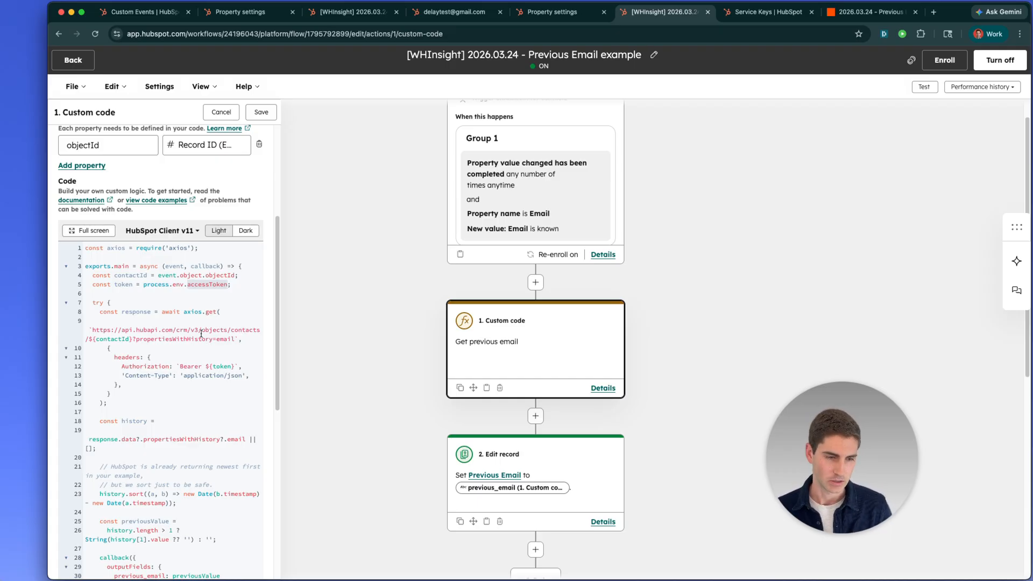
click(129, 275)
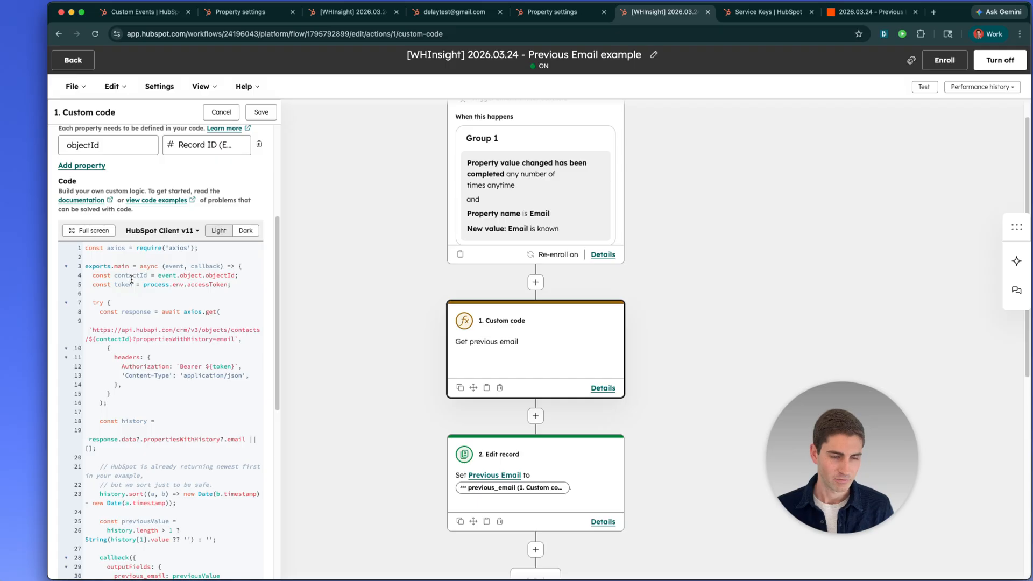
click(128, 276)
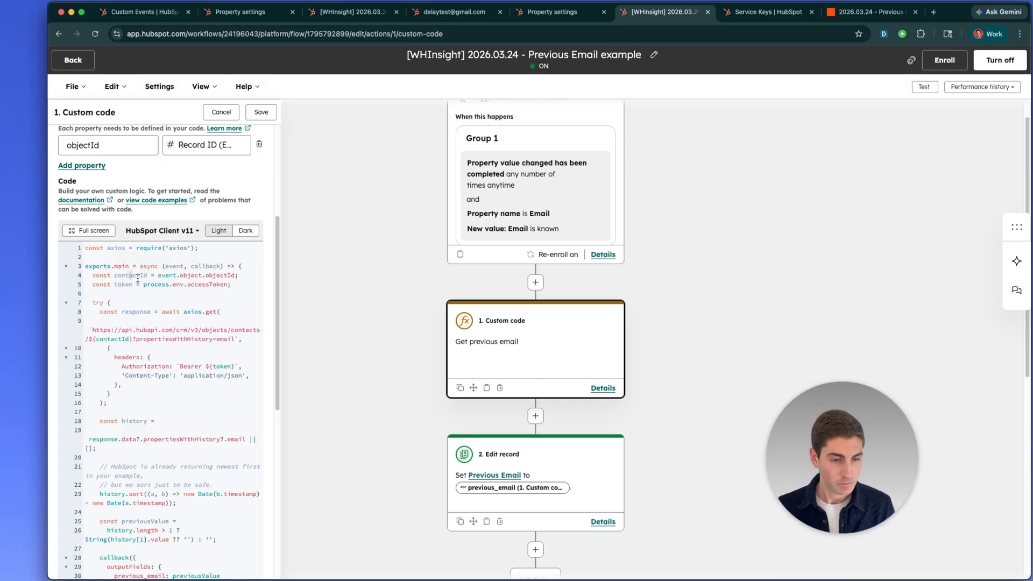
Examine the contacts object and the email property name in the code's API request URL.
scroll(110, 340, down, 5)
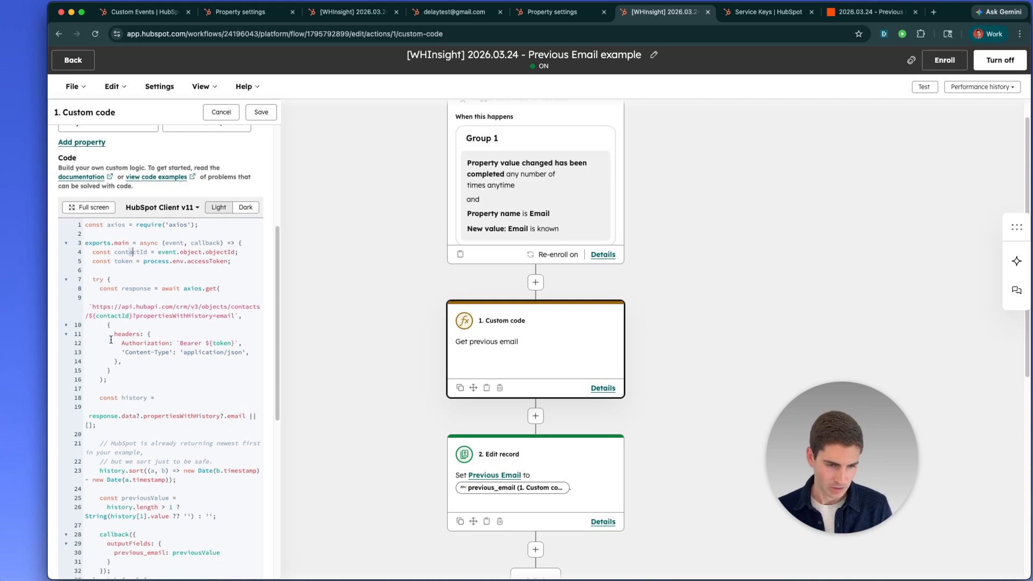
click(238, 237)
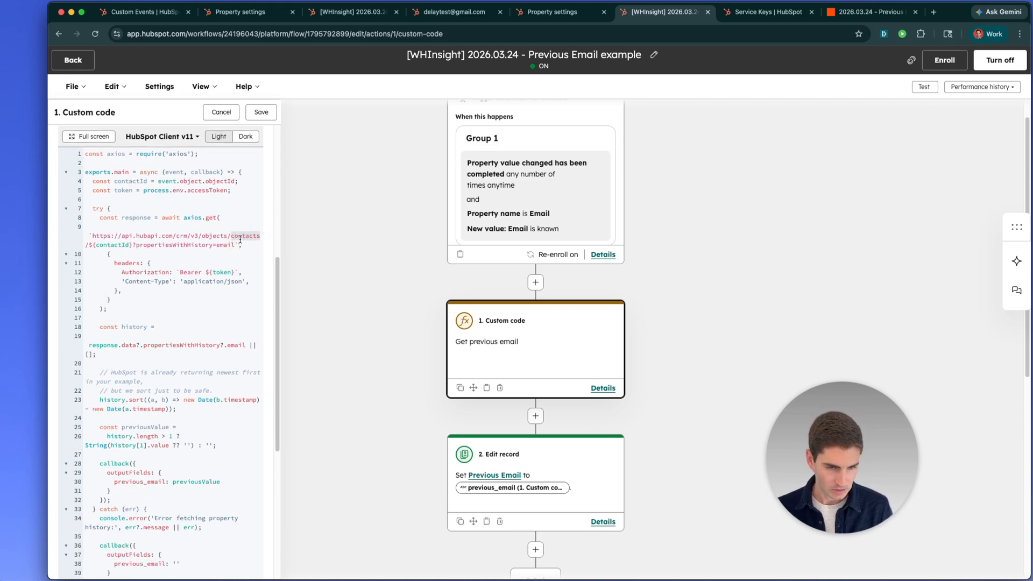
scroll(239, 240, down, 3)
scroll(215, 334, down, 1)
scroll(140, 390, down, 1)
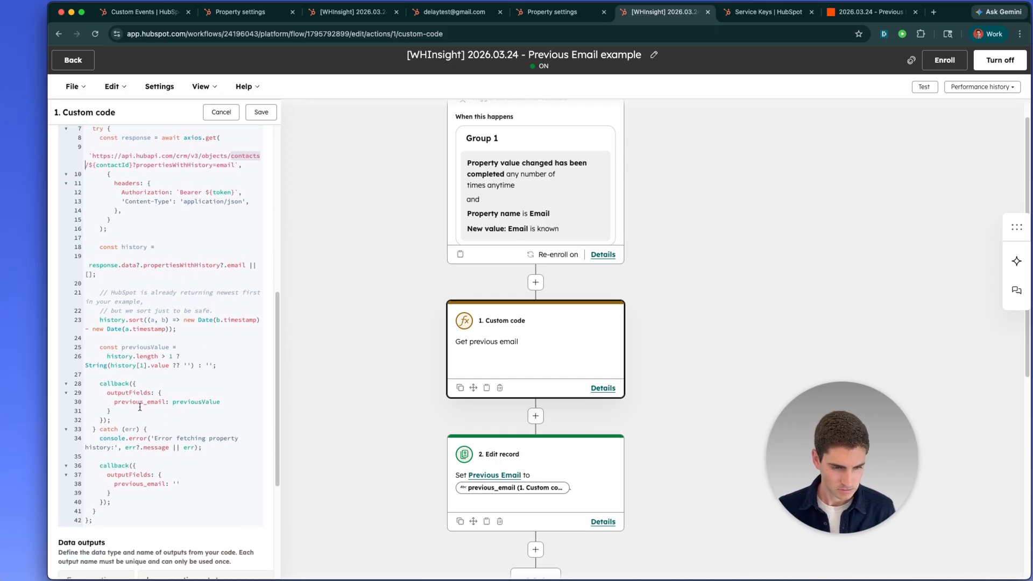
scroll(139, 408, up, 3)
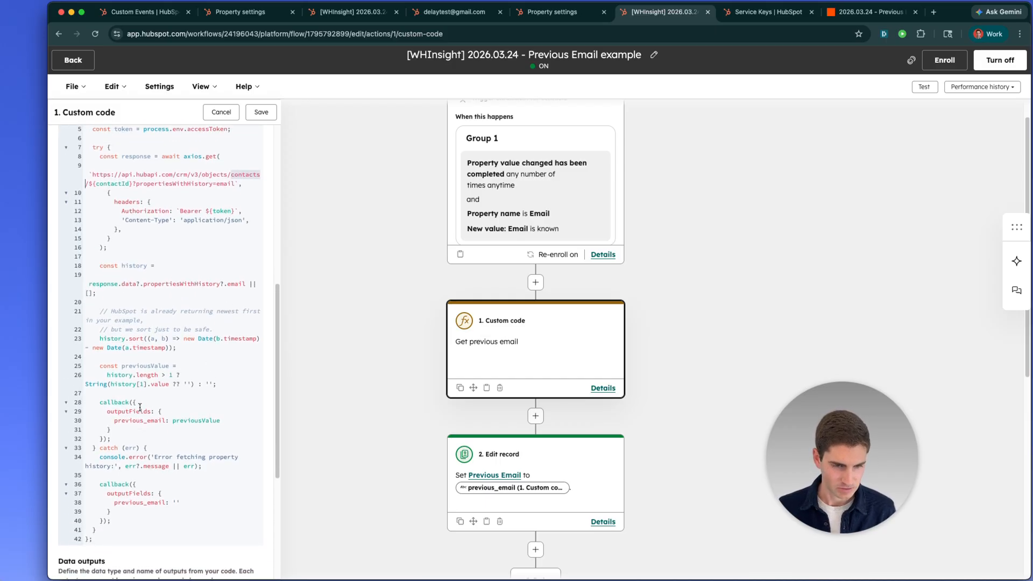
scroll(223, 214, up, 1)
click(223, 202)
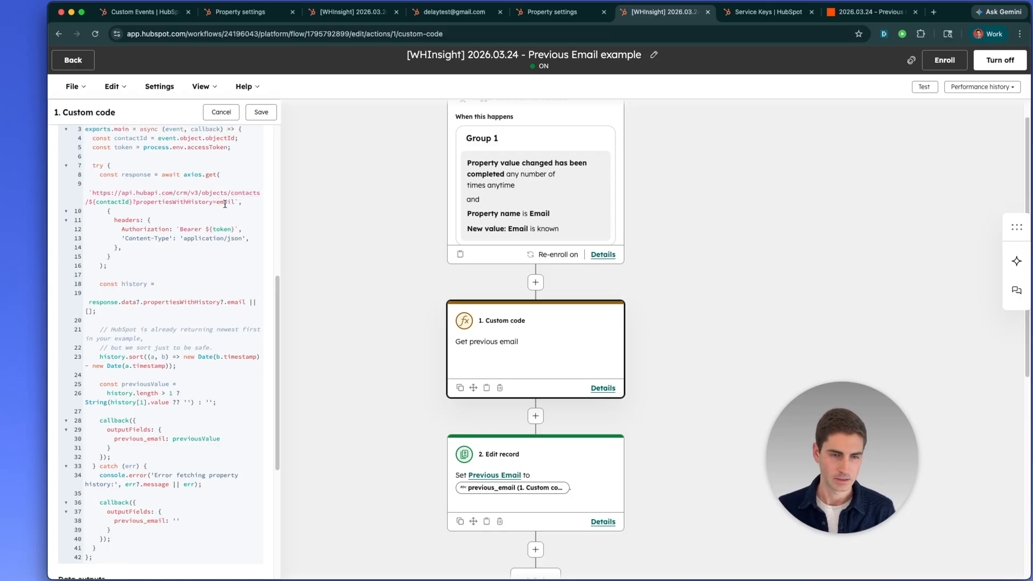
double_click(225, 203)
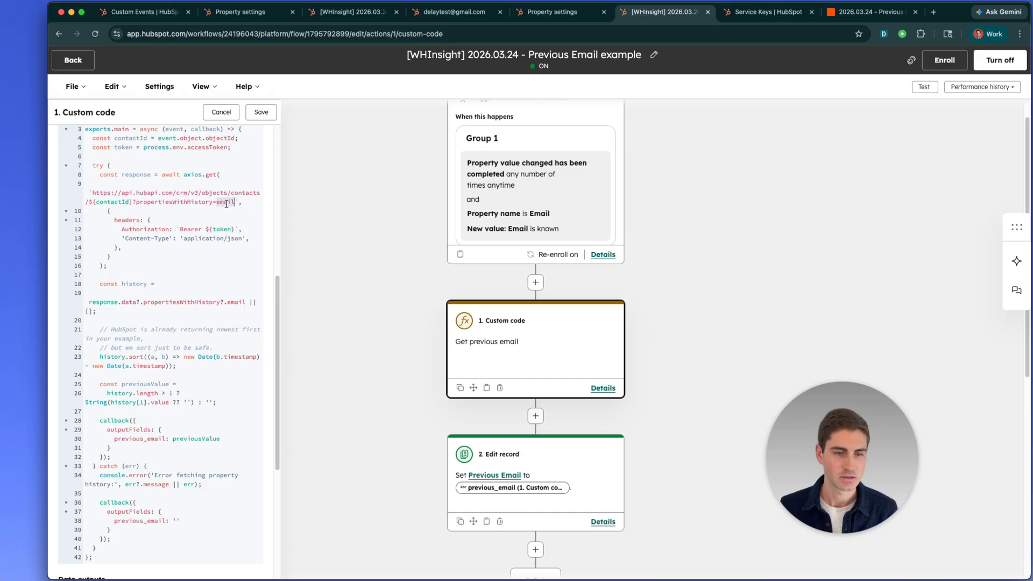
Examine the email reference in the code's history constant and the previous_email name in both output callbacks.
scroll(224, 204, down, 1)
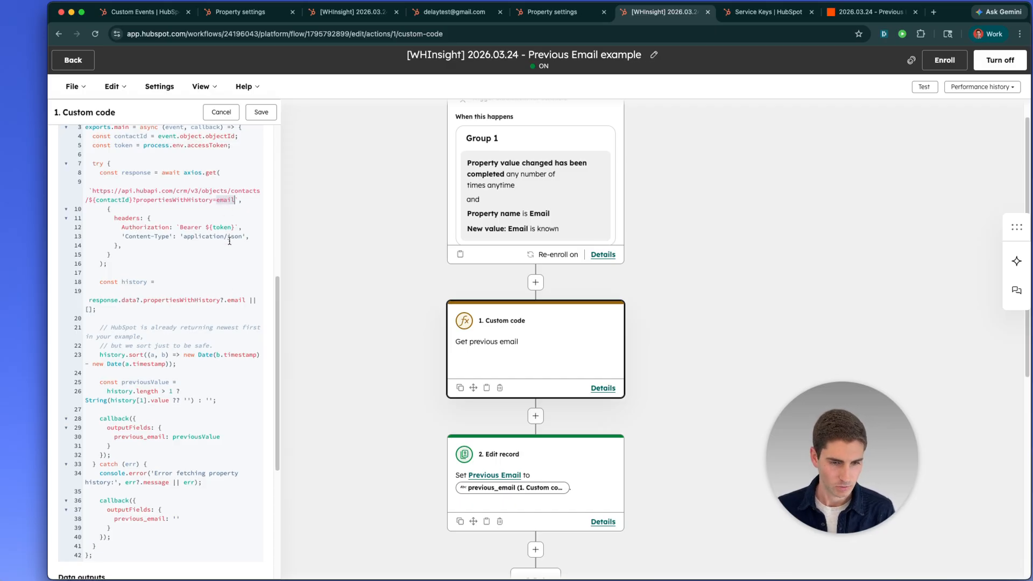
double_click(236, 302)
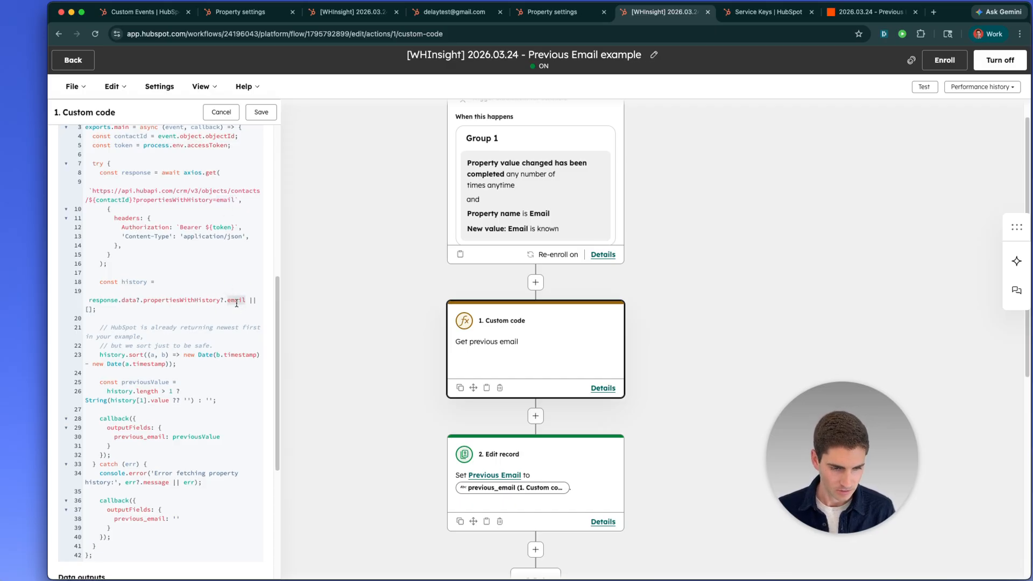
scroll(236, 301, down, 2)
drag(146, 415, 166, 415)
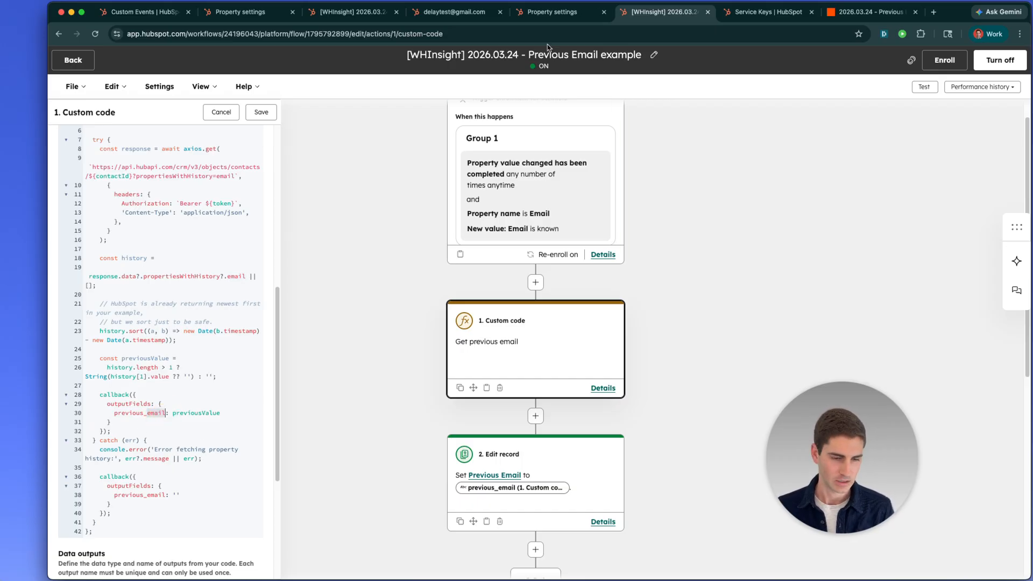
scroll(134, 462, down, 2)
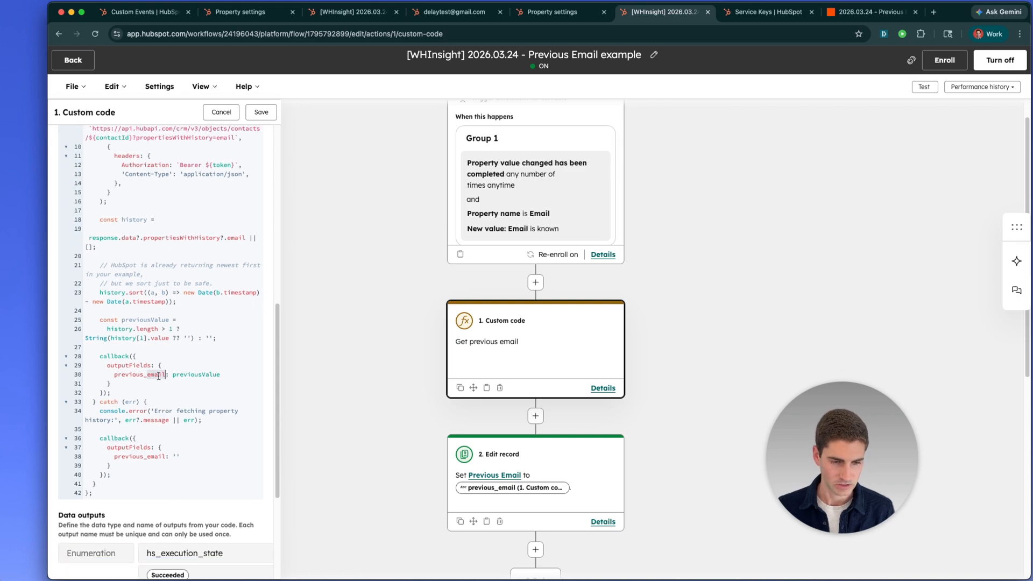
drag(149, 459, 165, 456)
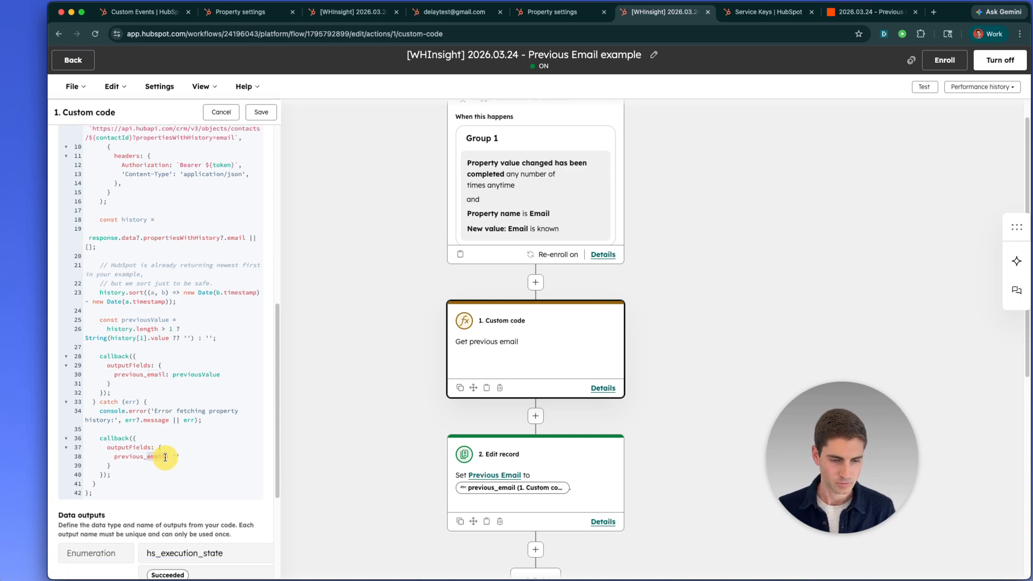
Check the previous_email String entry in the custom code action's data outputs and save the action.
scroll(165, 452, down, 5)
scroll(165, 452, down, 2)
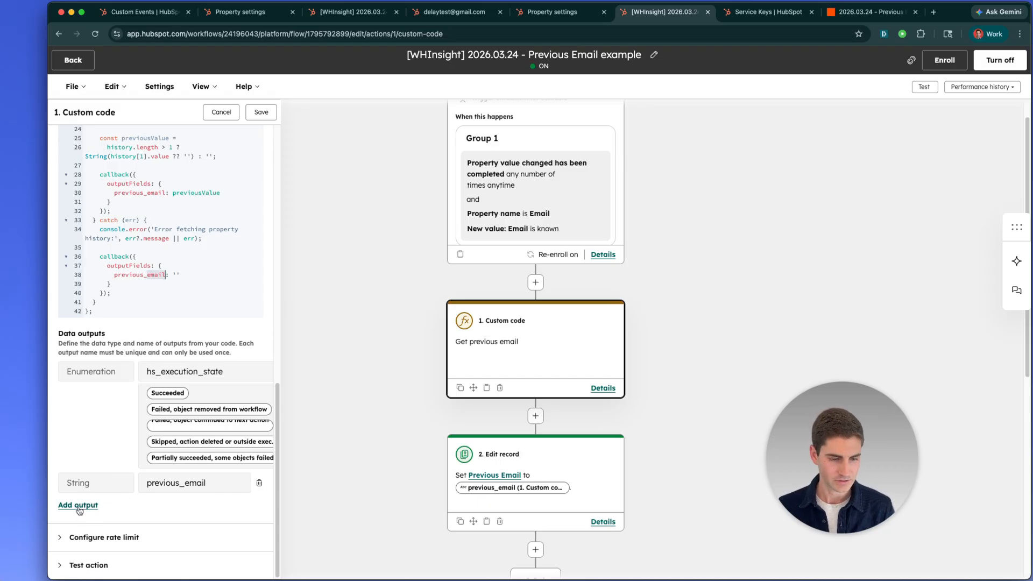
drag(179, 482, 206, 482)
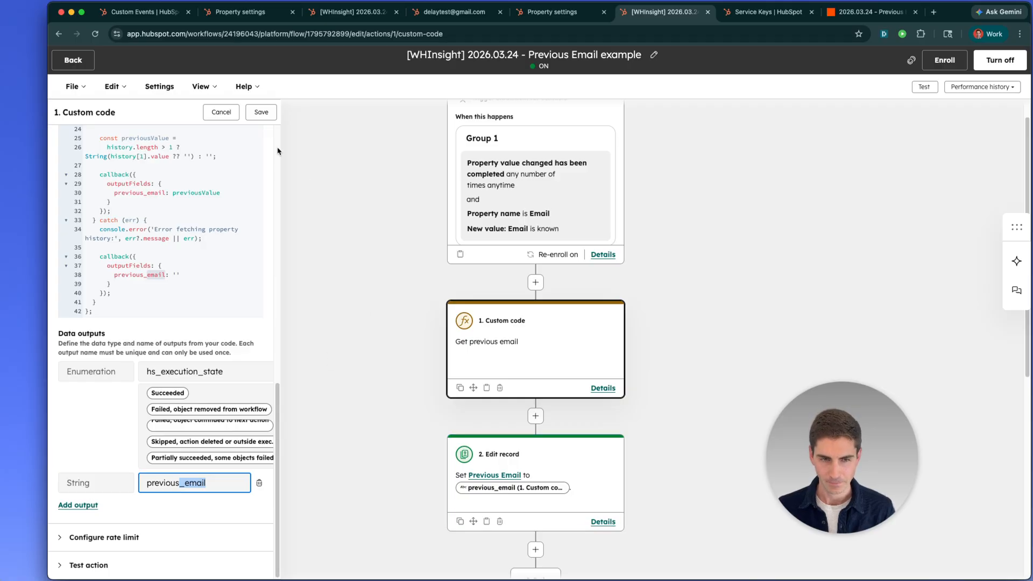
click(262, 112)
Review the Edit record action's Previous Email property and its previous_email token from the custom code outputs, and save the action.
click(582, 461)
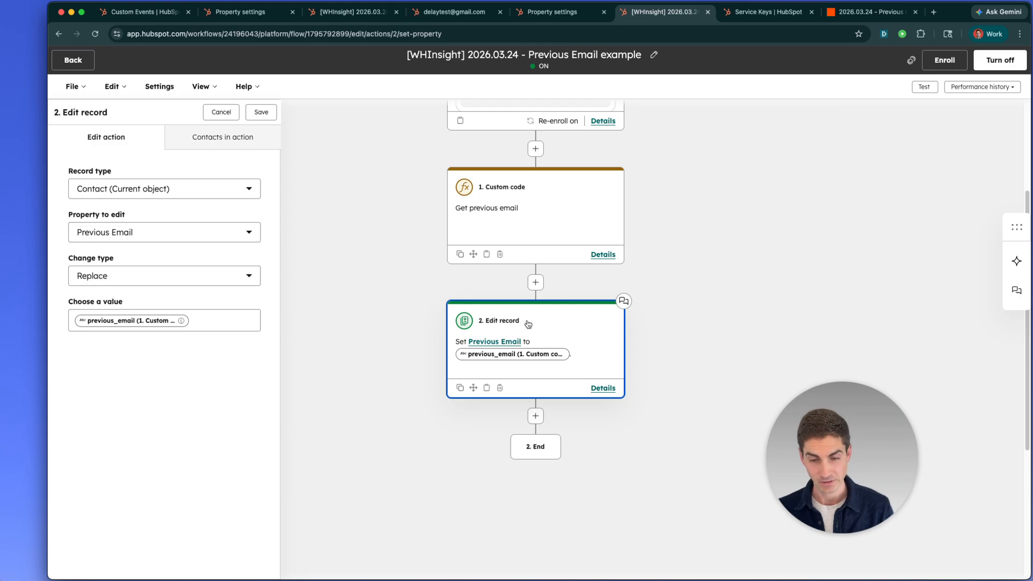
click(139, 232)
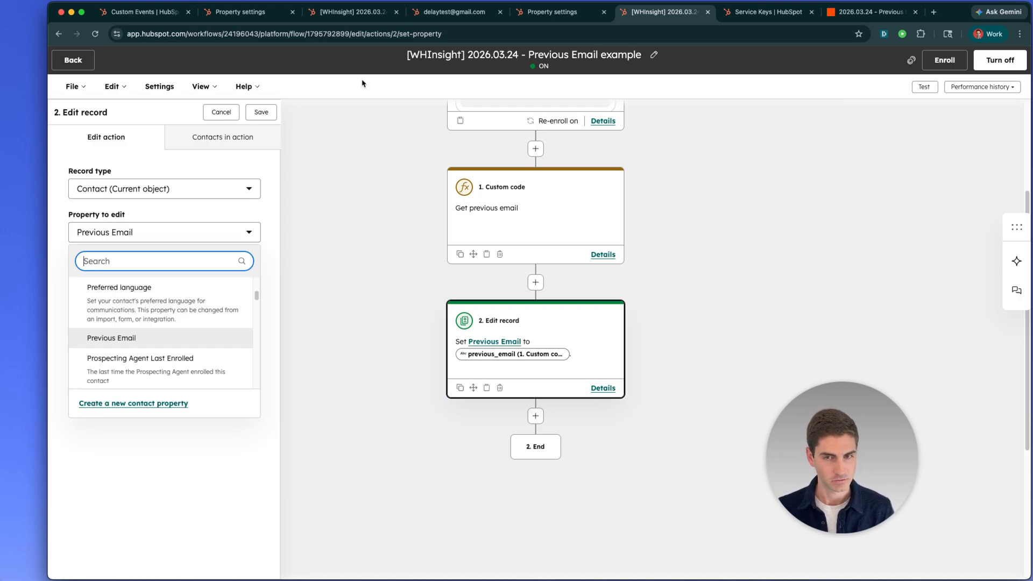
click(170, 217)
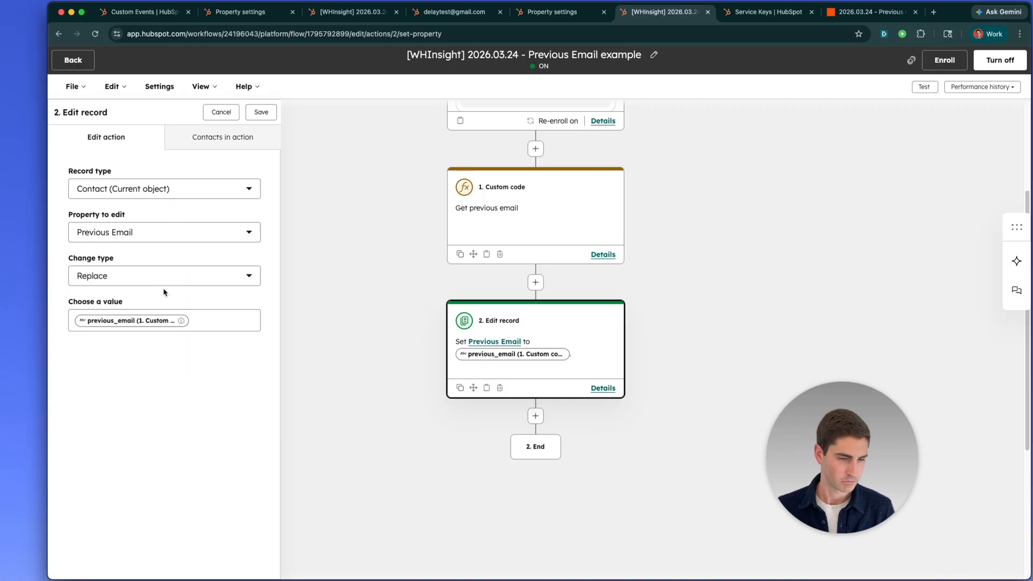
click(203, 322)
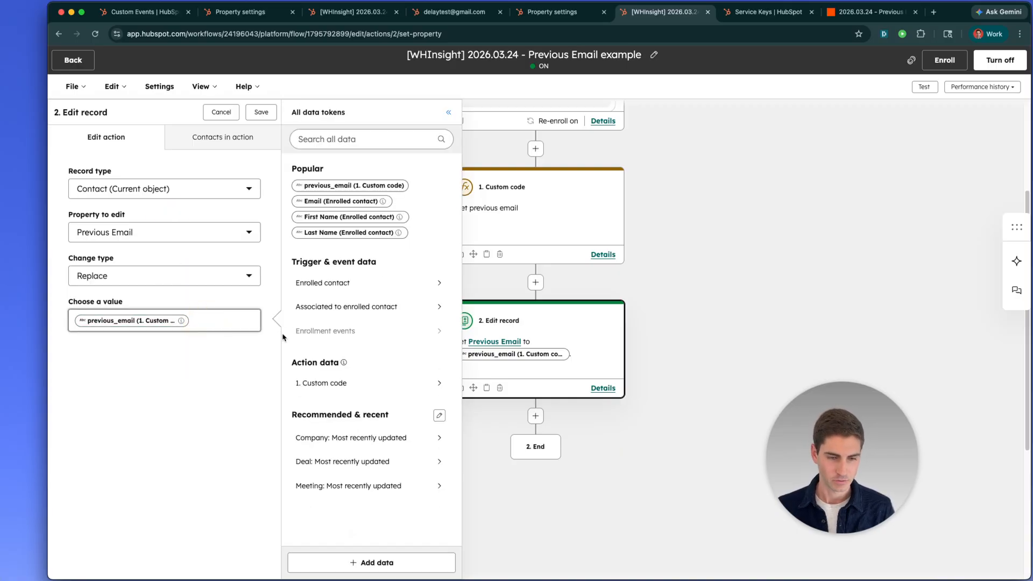
click(337, 384)
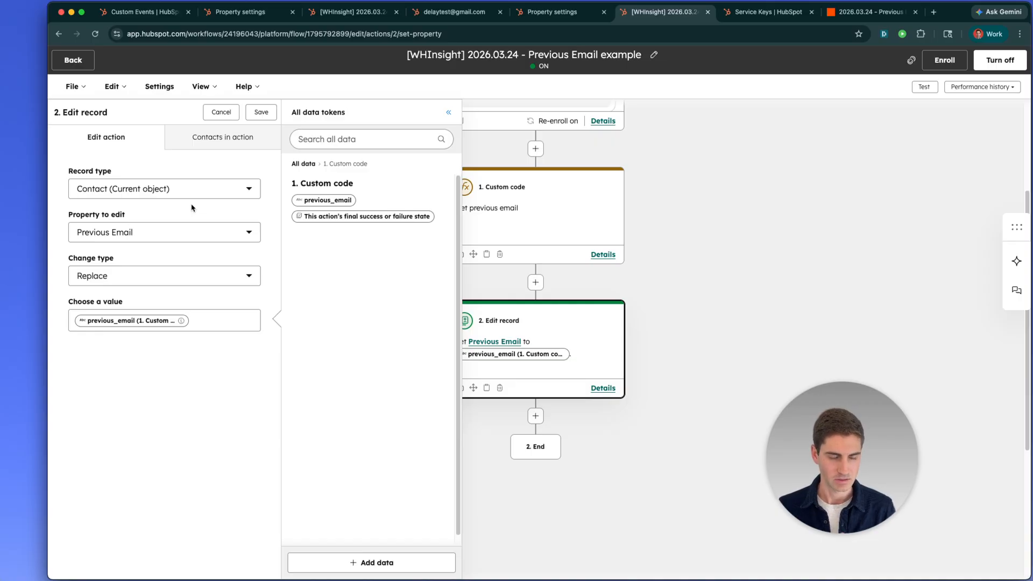
click(184, 108)
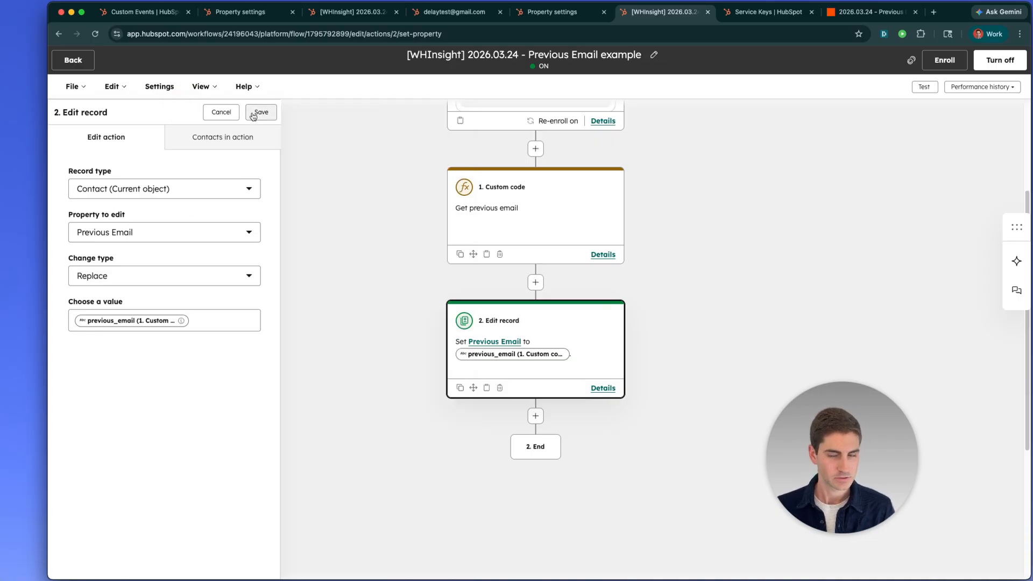
click(274, 113)
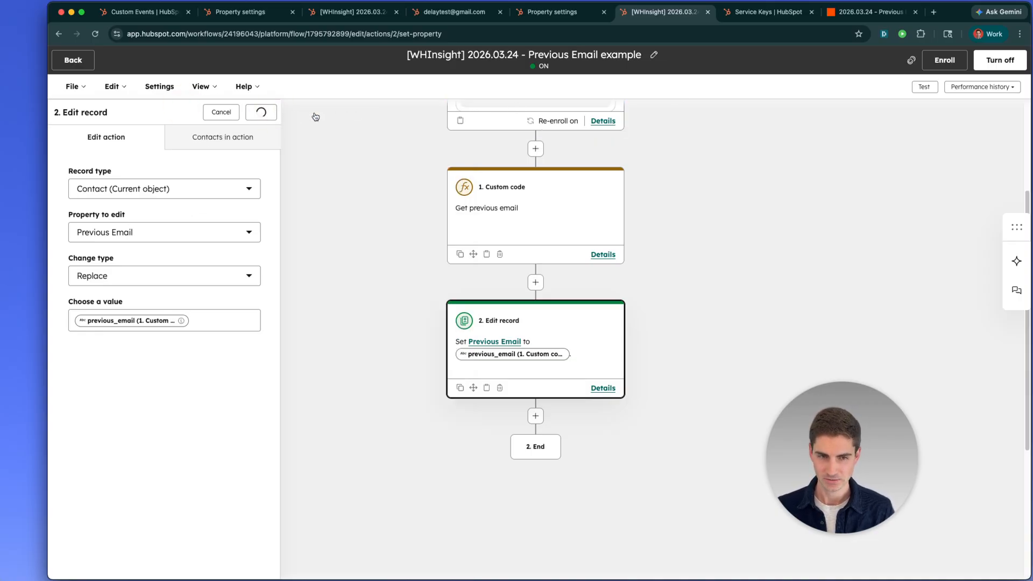
Review the workflow's enrollment history and the logs of the latest run, and return to the workflow editor.
click(1014, 87)
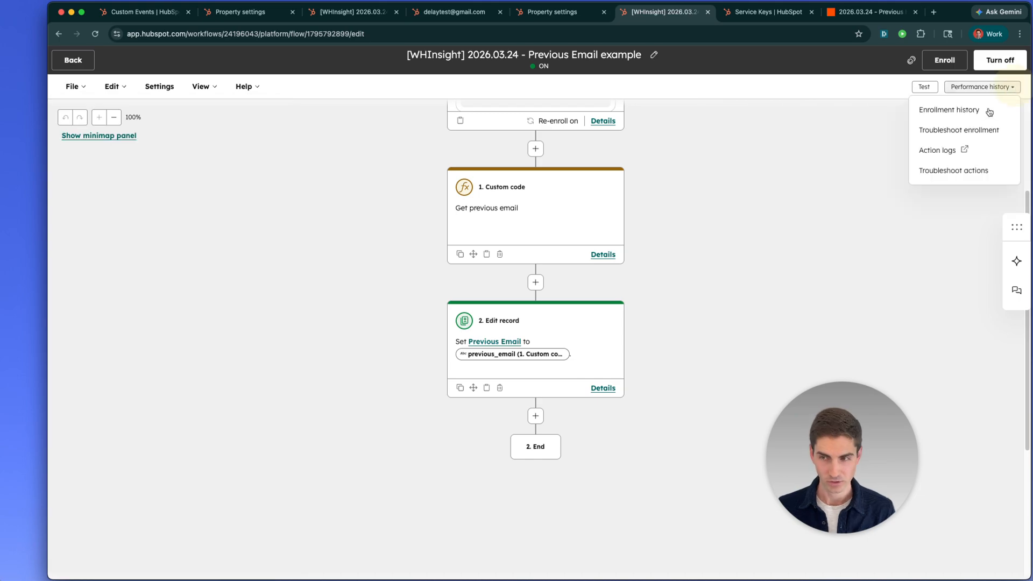
click(992, 109)
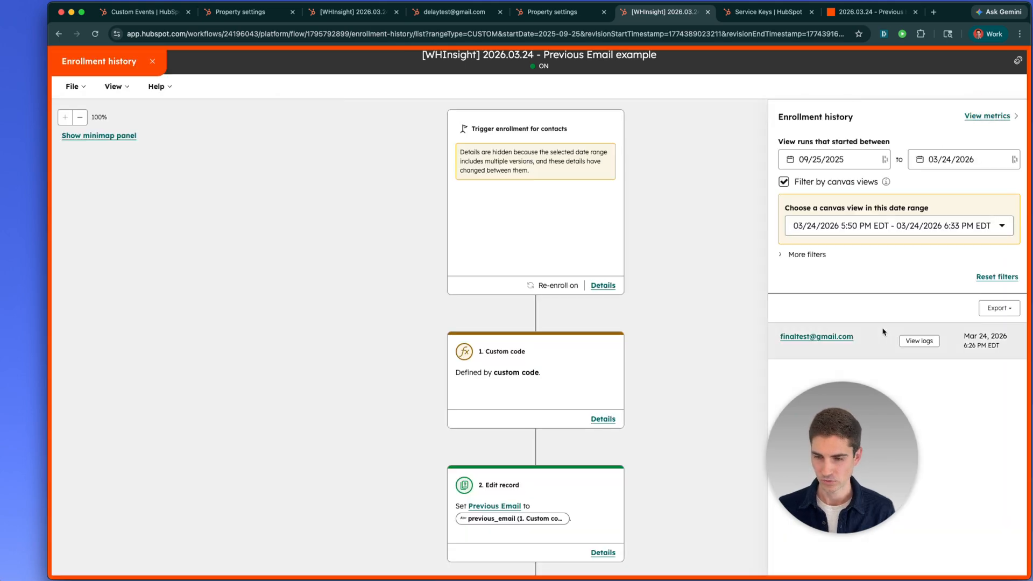
click(919, 341)
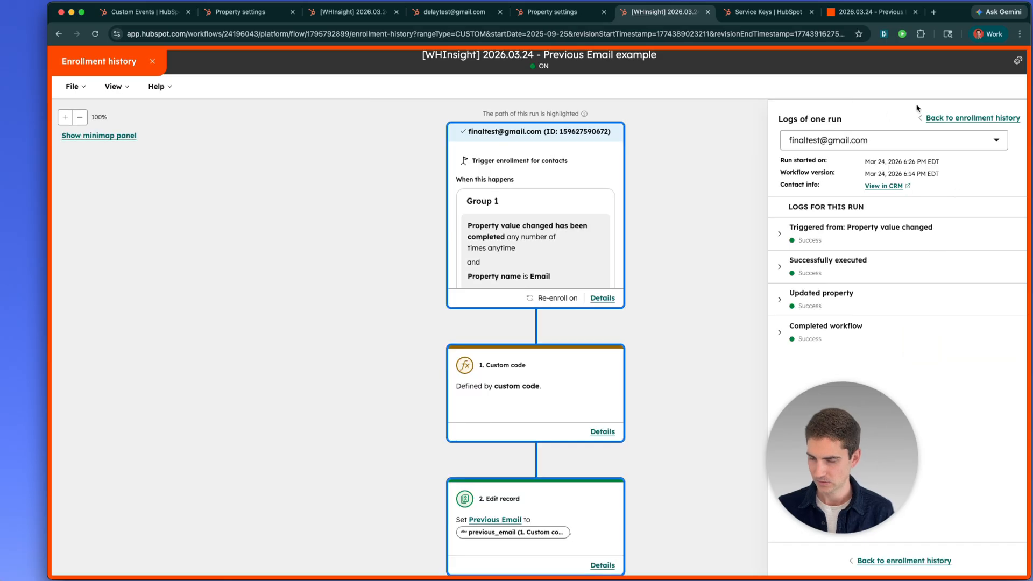
click(929, 115)
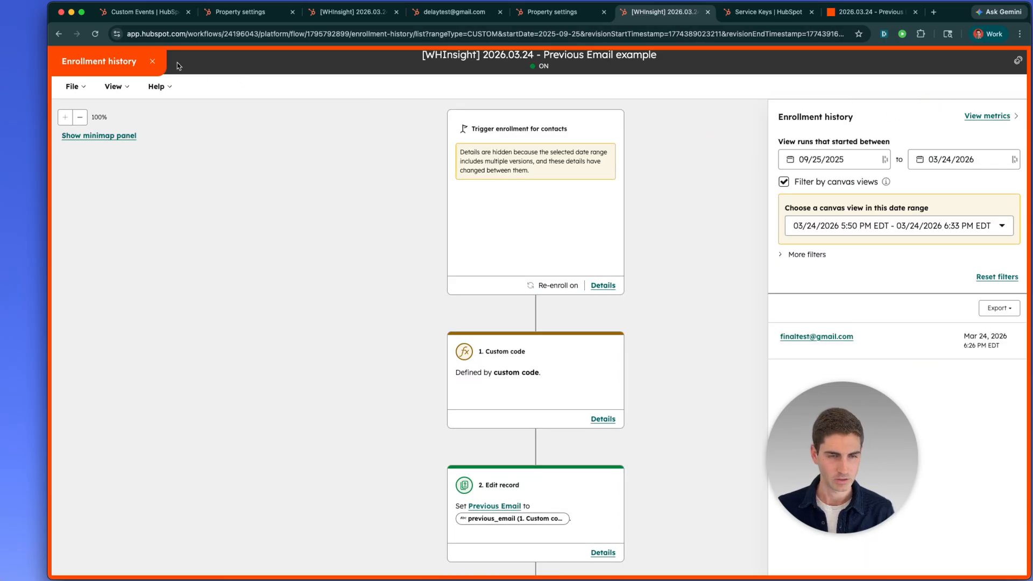
click(152, 61)
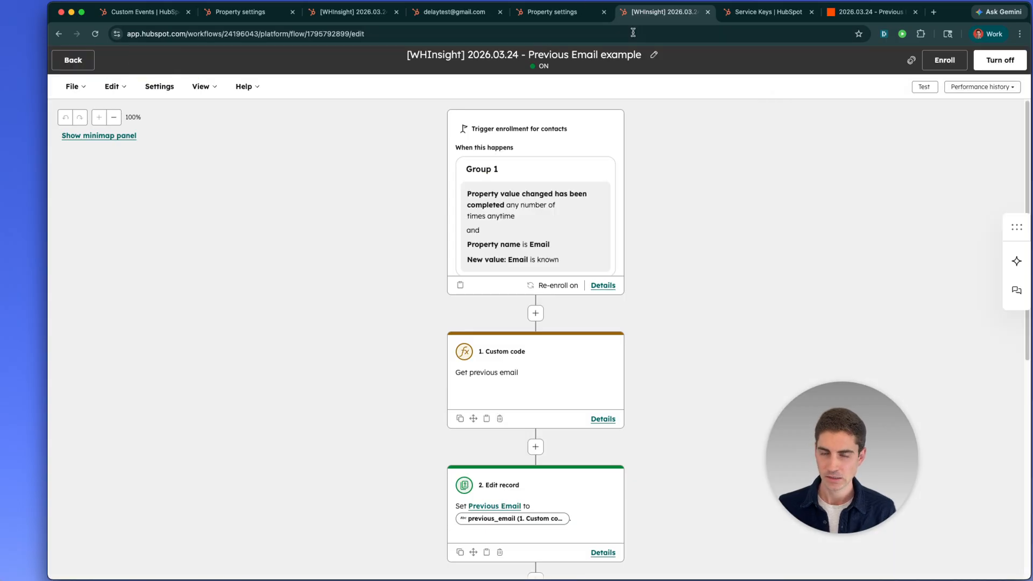
Reload the Previous Email Tracking segment to check the contact's current and previous email values.
click(350, 17)
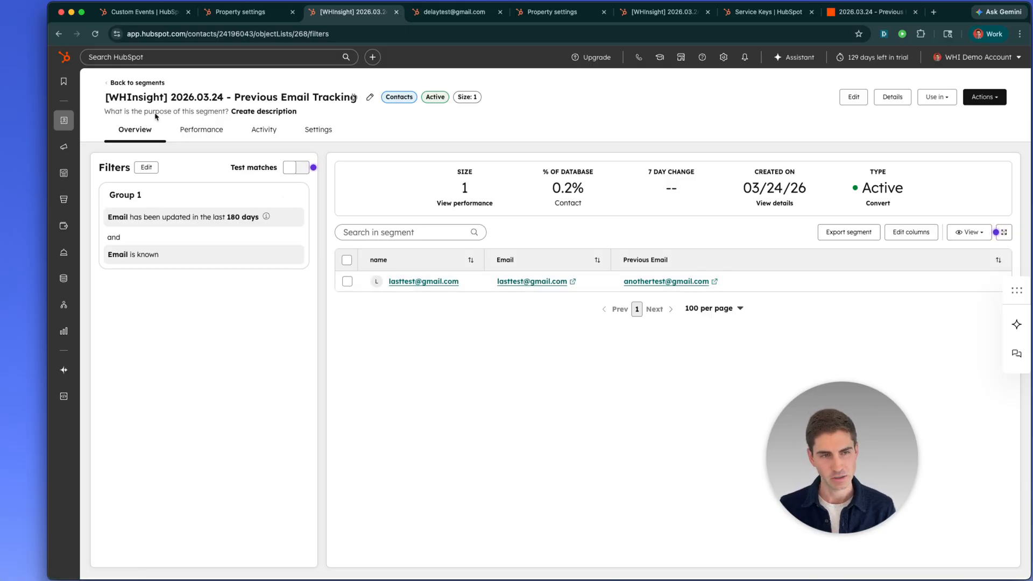
click(95, 33)
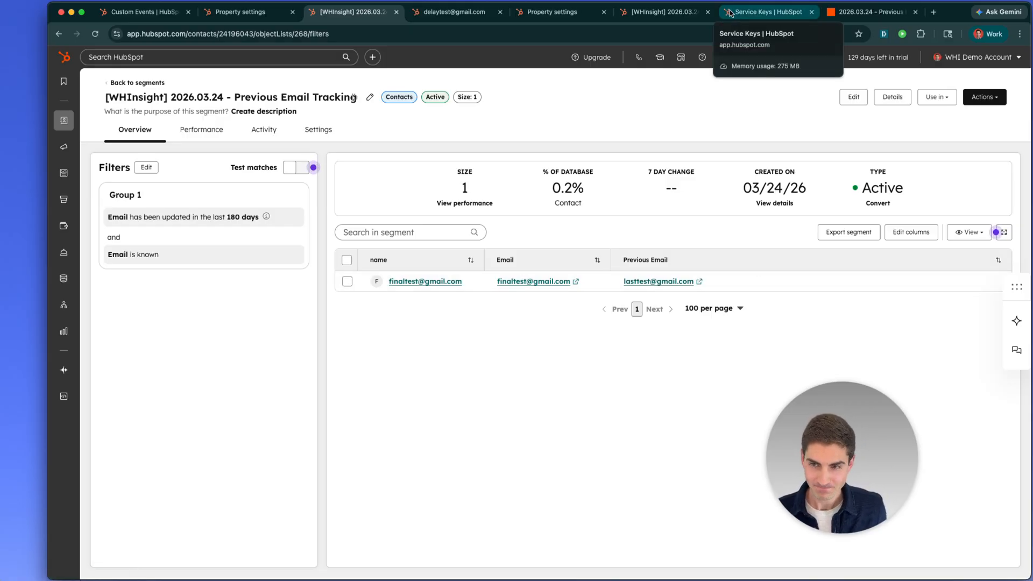
Look over the Previous Email Tracking Zap in Zapier, and turn off the Previous Email example workflow in HubSpot.
click(837, 11)
drag(614, 180, 659, 132)
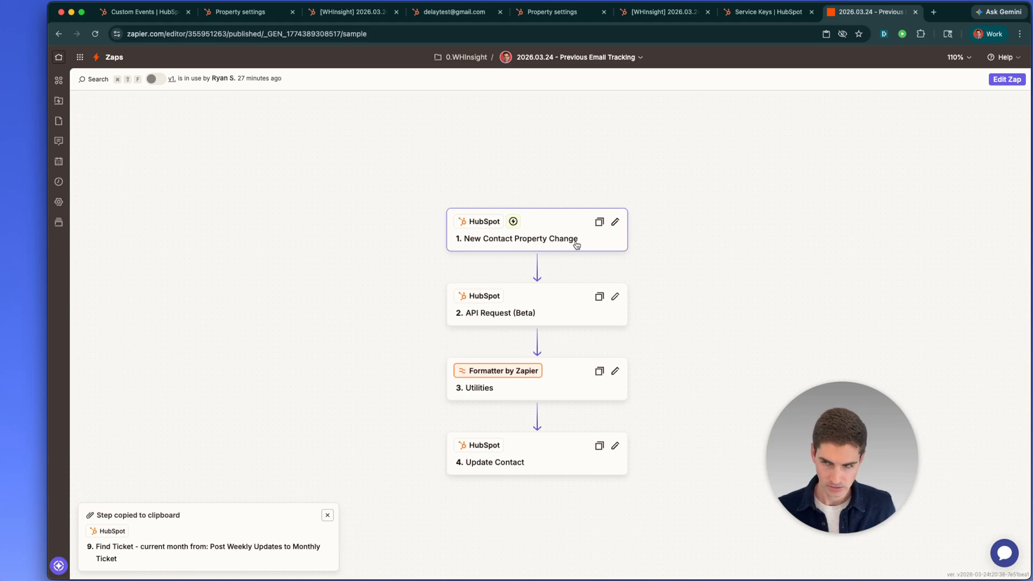
click(667, 12)
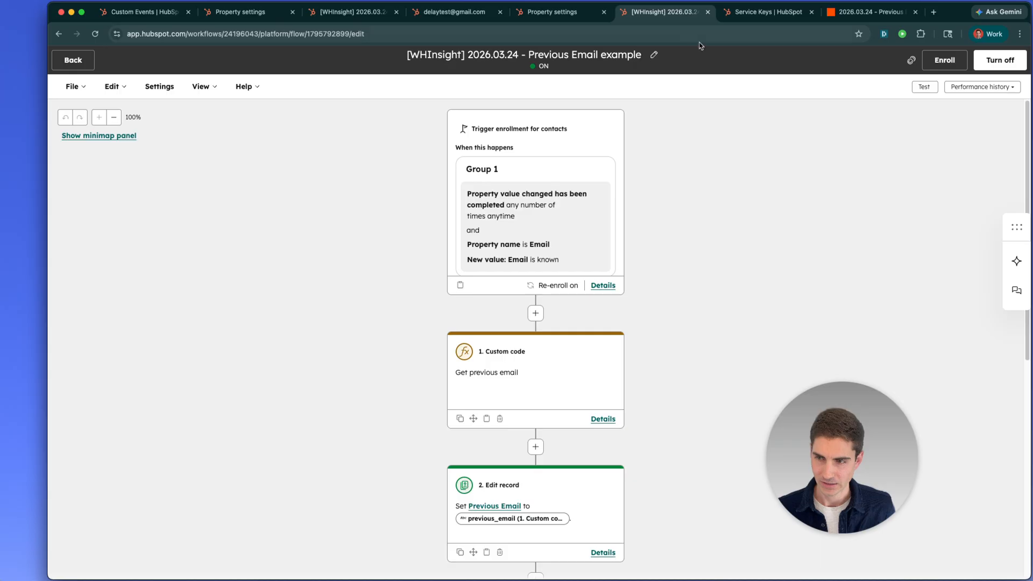
click(998, 59)
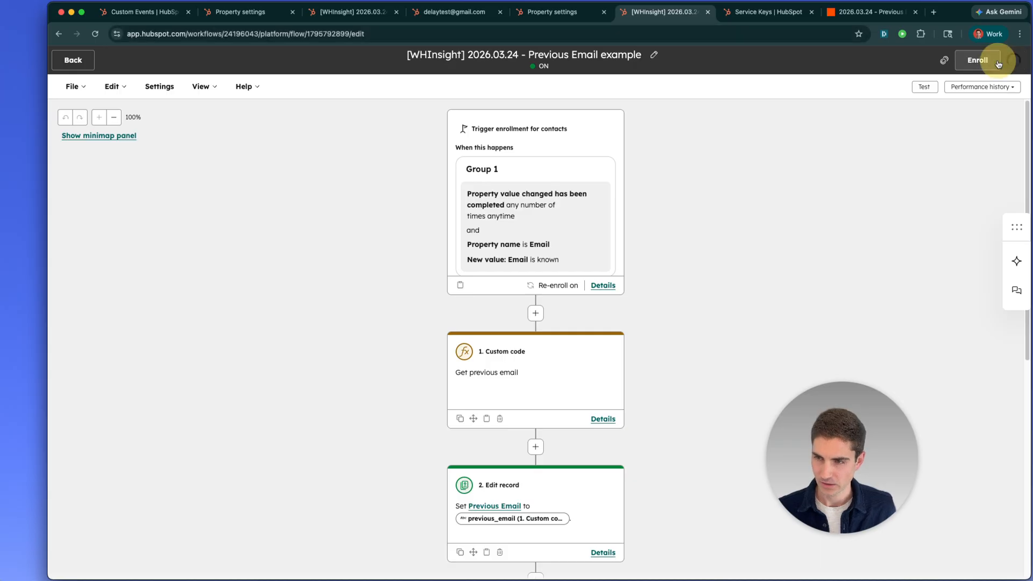
Switch to Zapier, turn on the 2026.03.24 - Previous Email Tracking Zap and open it for editing.
click(883, 12)
click(159, 79)
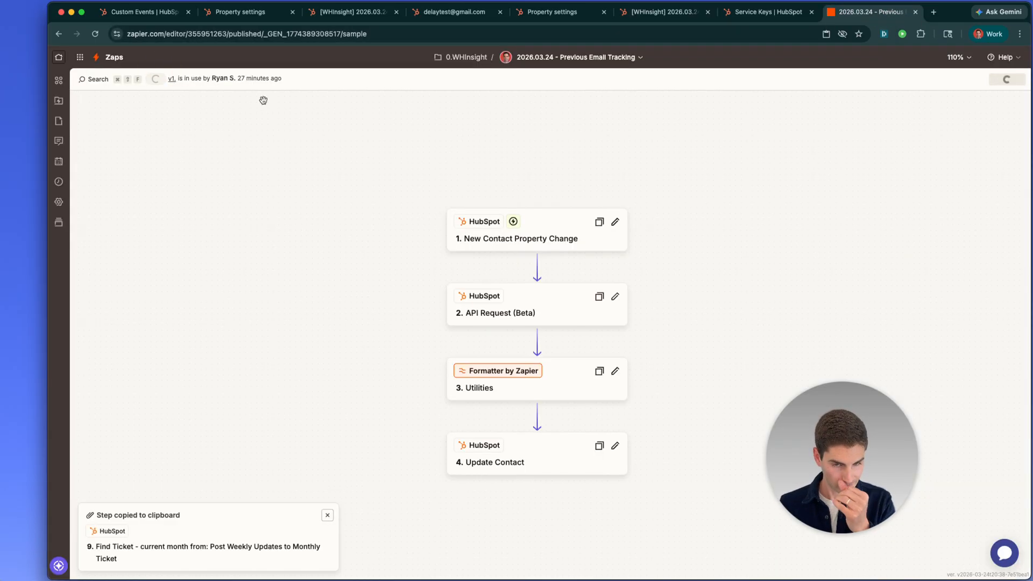
click(1007, 79)
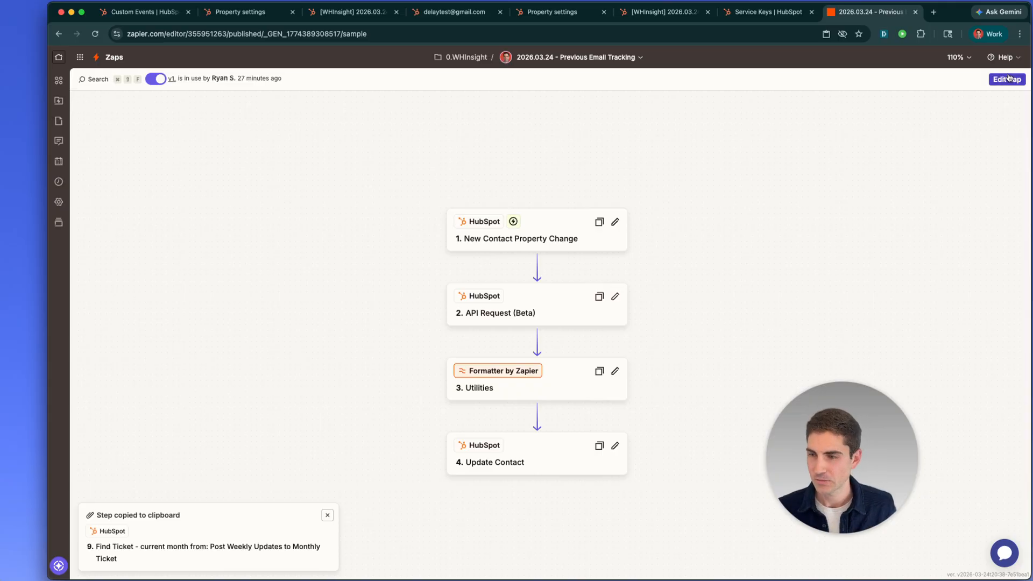
Examine the New Contact Property Change trigger's property setting and the API Request step's method and URL settings.
click(589, 175)
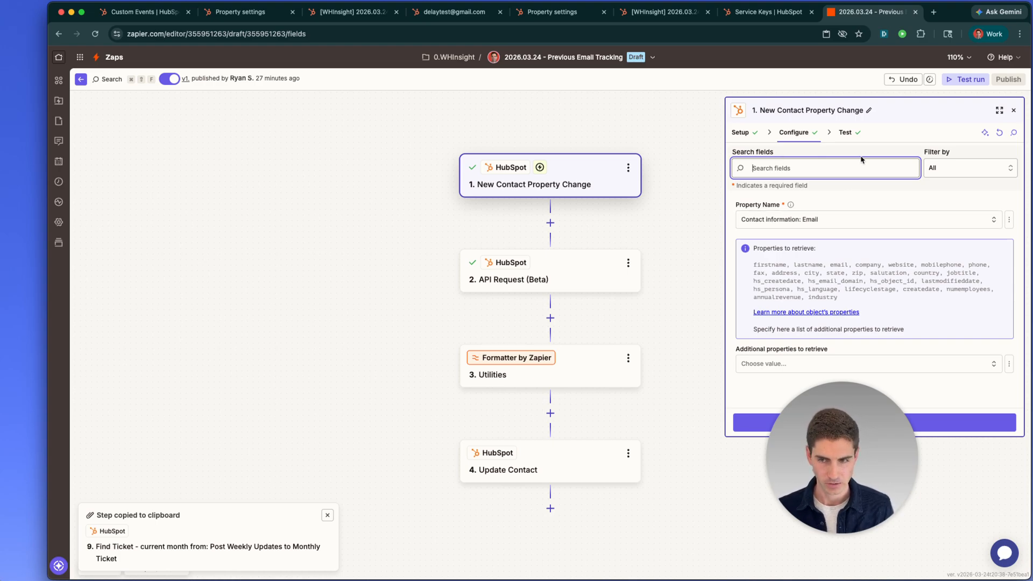
click(608, 275)
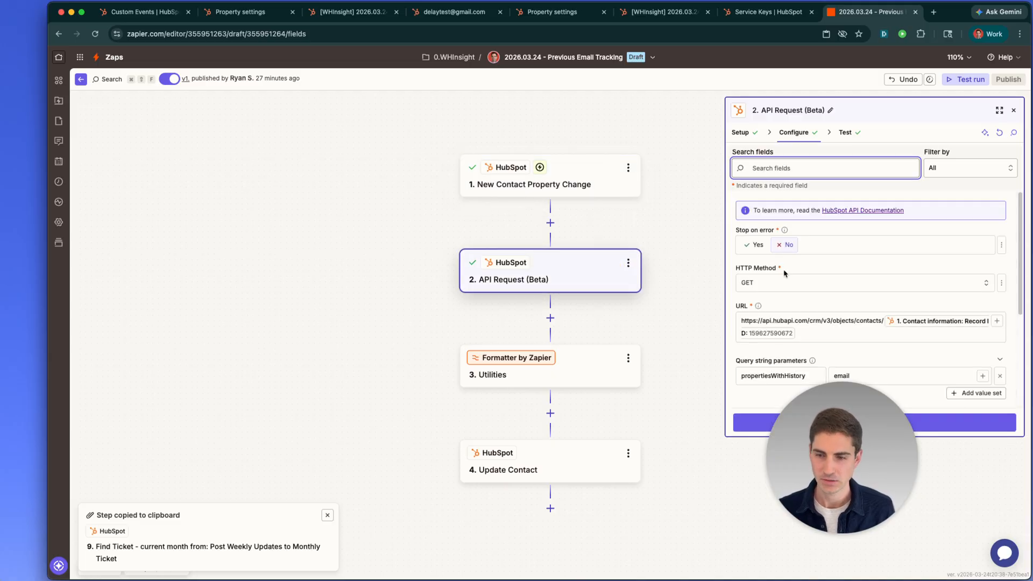
scroll(786, 275, down, 2)
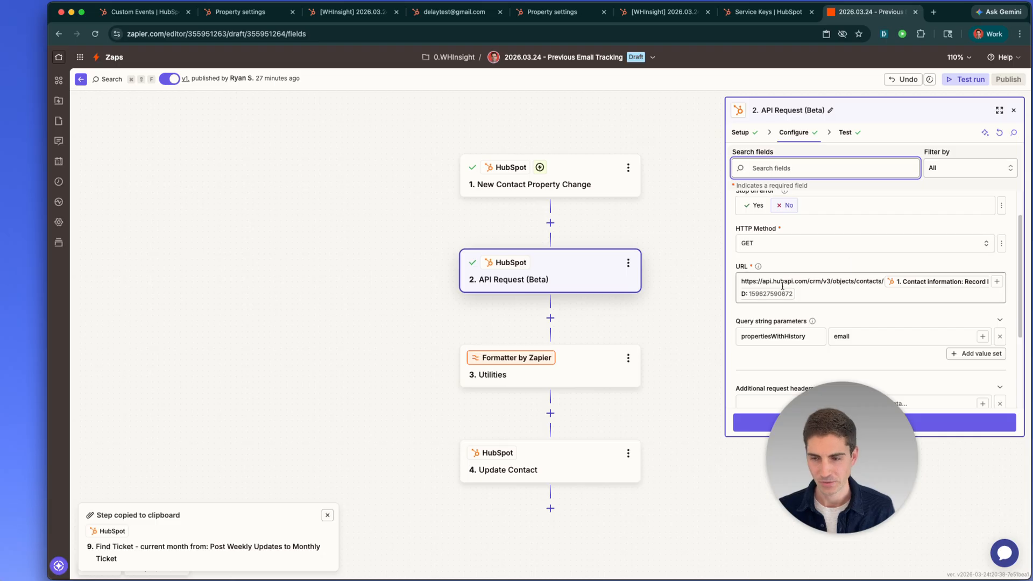
Examine the HubSpot API address and the contacts object name in the API Request step's URL.
drag(756, 282, 830, 282)
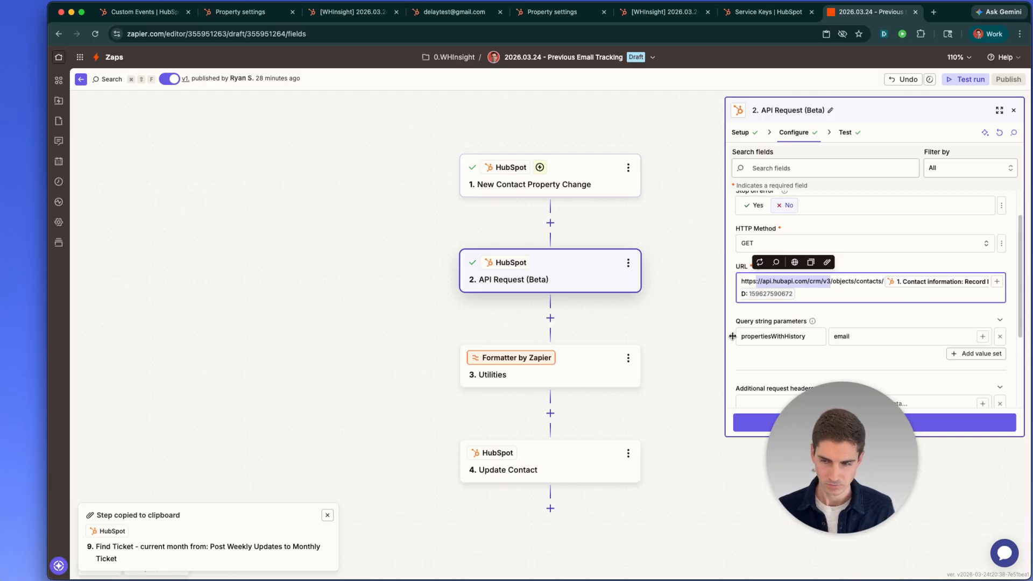
double_click(864, 282)
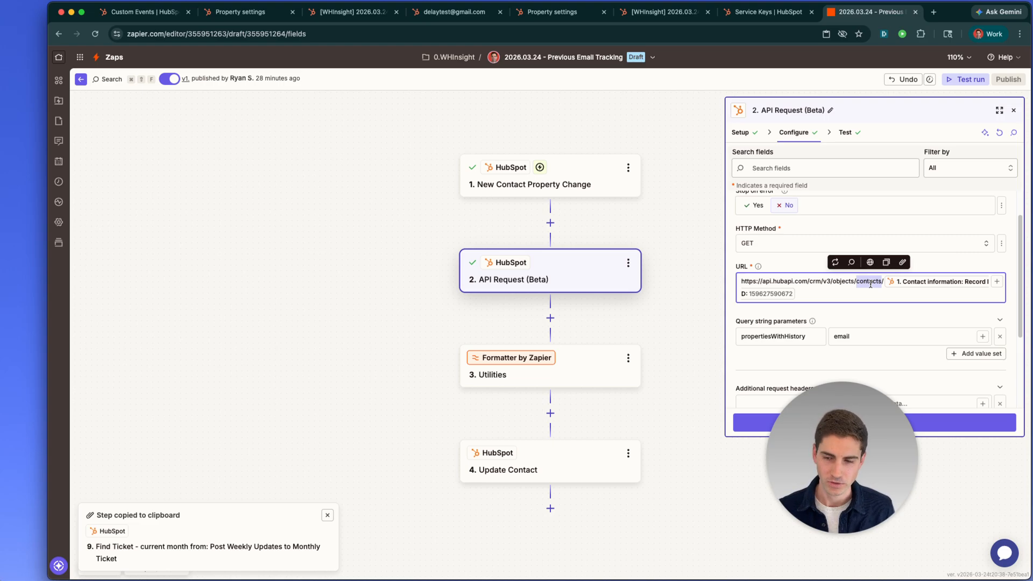
click(869, 283)
double_click(868, 283)
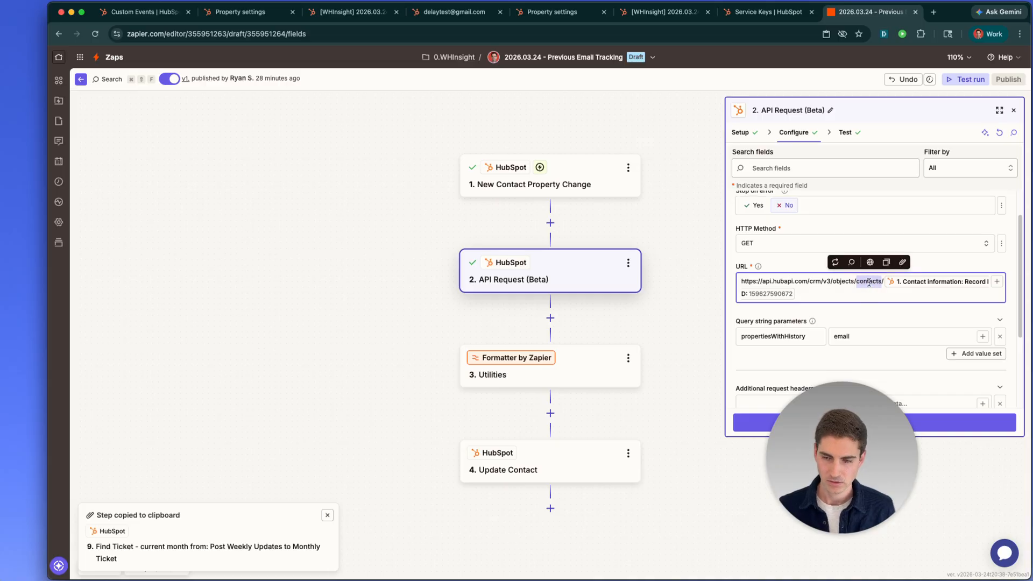
Examine the propertiesWithHistory query string parameter and its email value in the API Request step.
scroll(807, 301, down, 1)
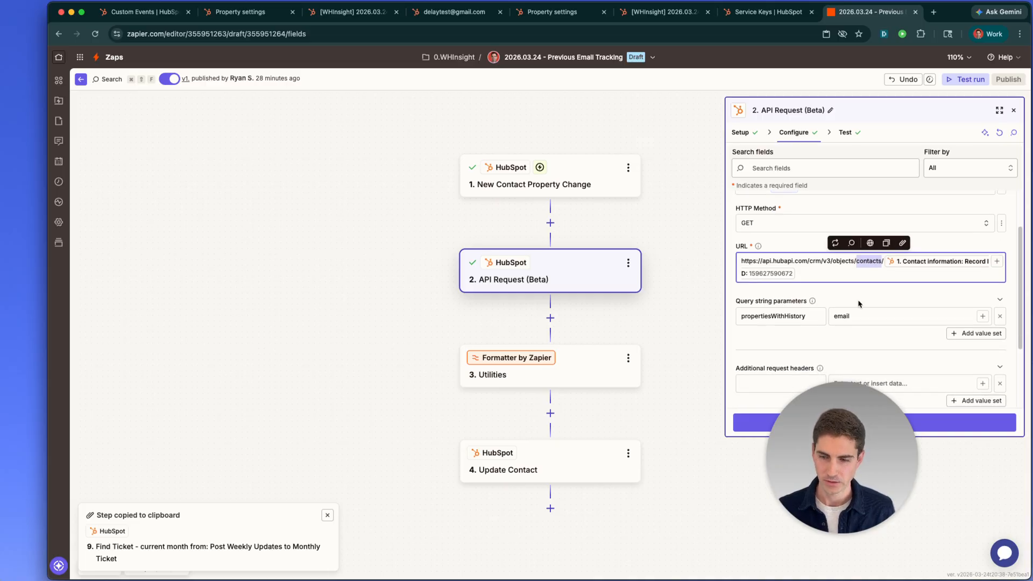
drag(742, 319, 821, 320)
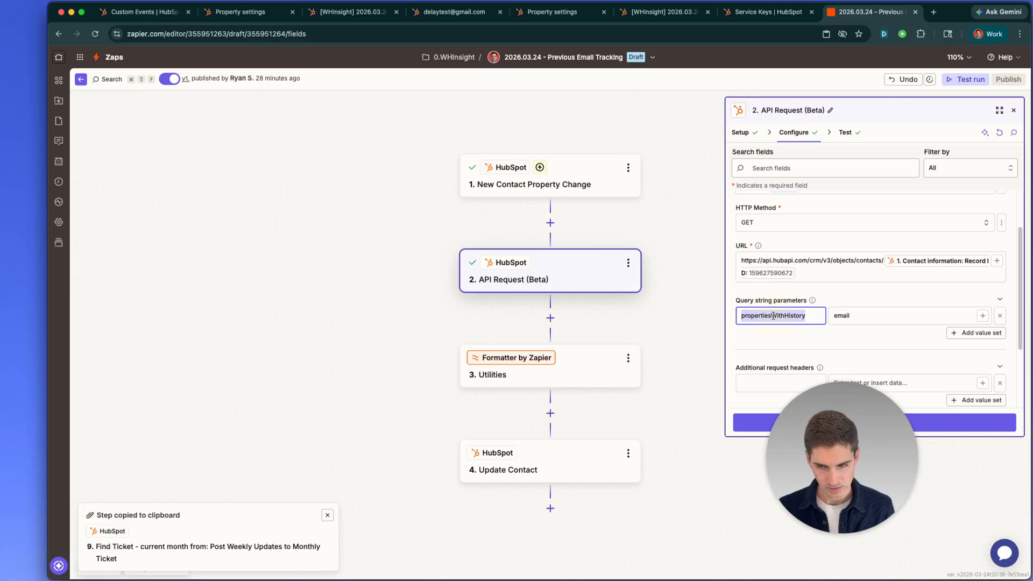
click(842, 315)
double_click(843, 316)
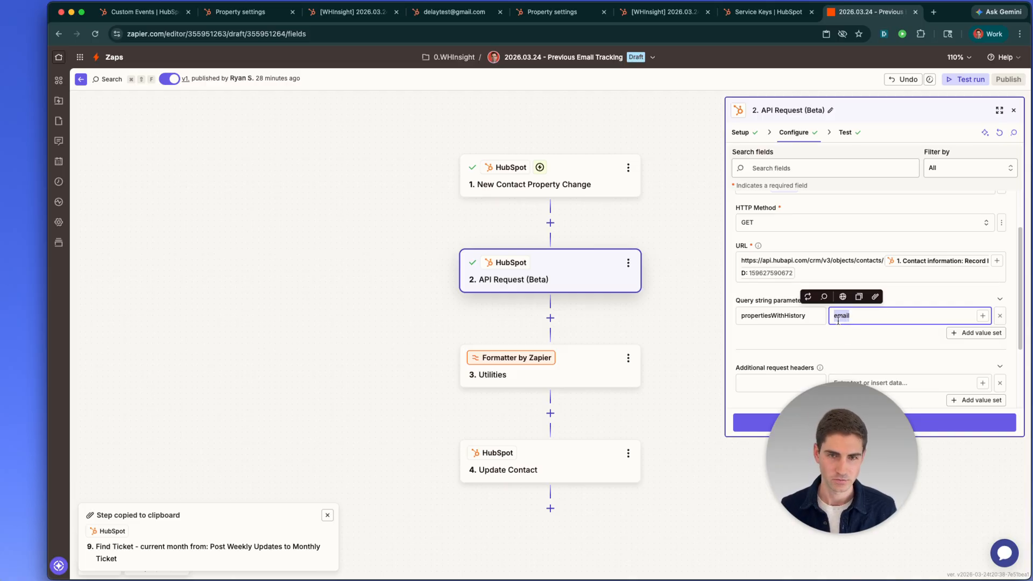
Check the Previous Email property's label and internal name in its HubSpot details, and return to the Zap in Zapier.
click(566, 15)
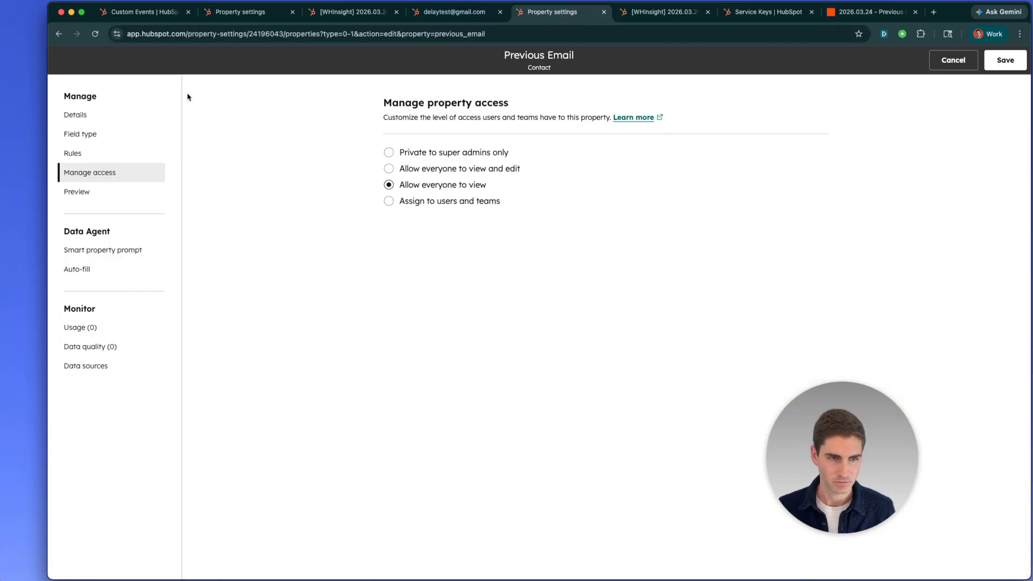
click(108, 124)
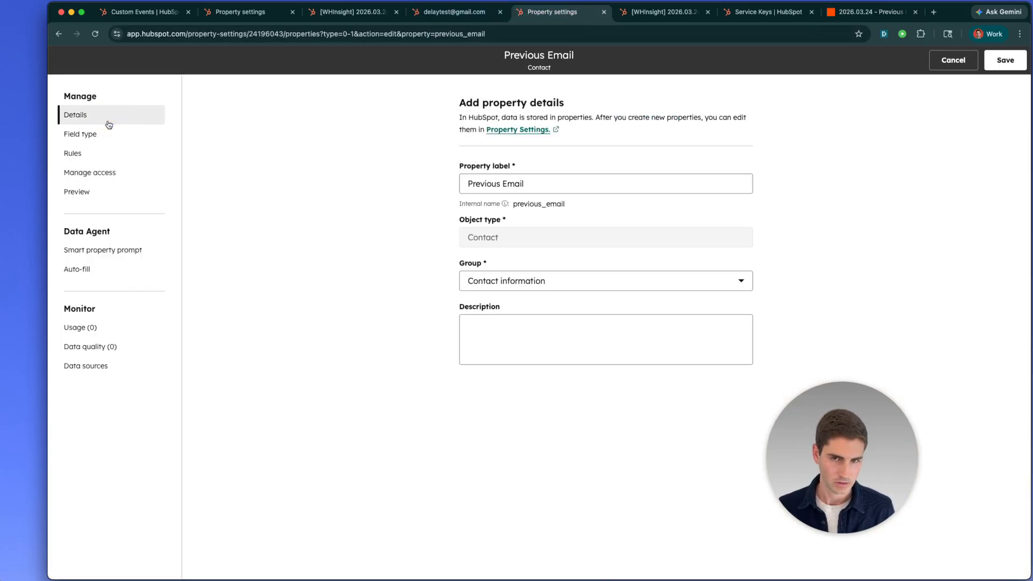
drag(520, 205, 565, 208)
click(568, 210)
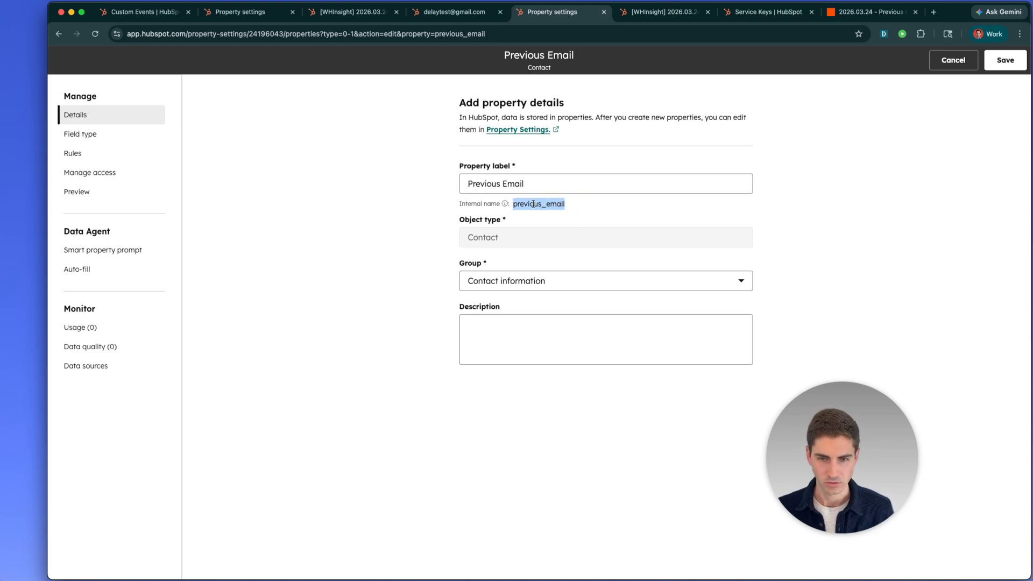
double_click(484, 183)
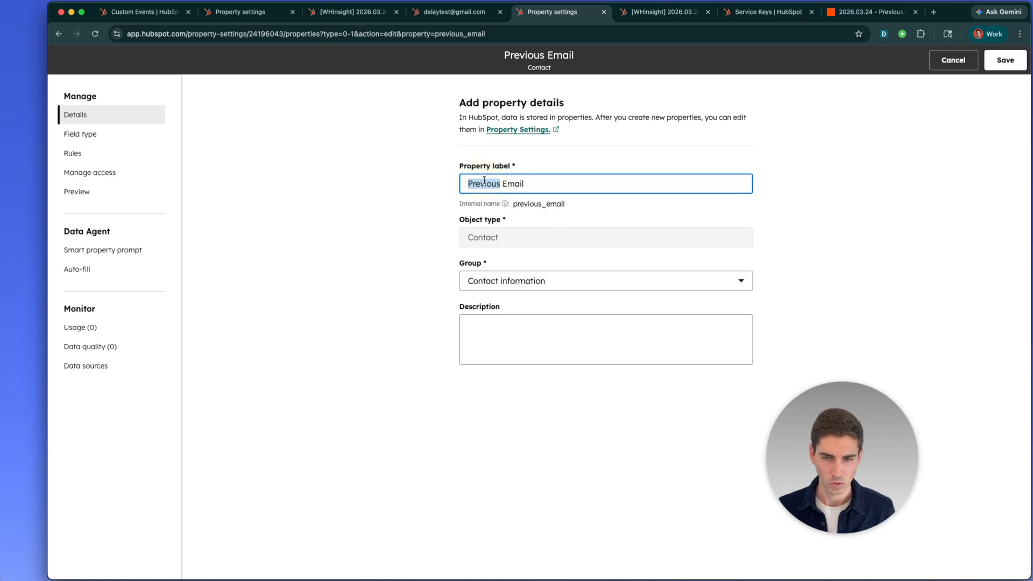
click(595, 205)
click(866, 12)
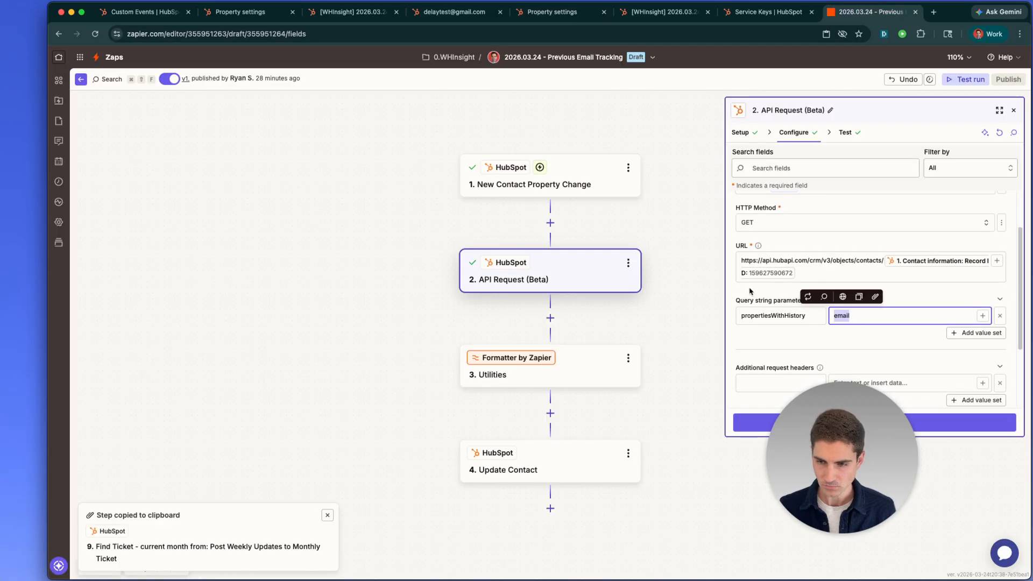
Open the Formatter by Zapier Utilities step and examine its Transform setting and the available transform options.
click(829, 340)
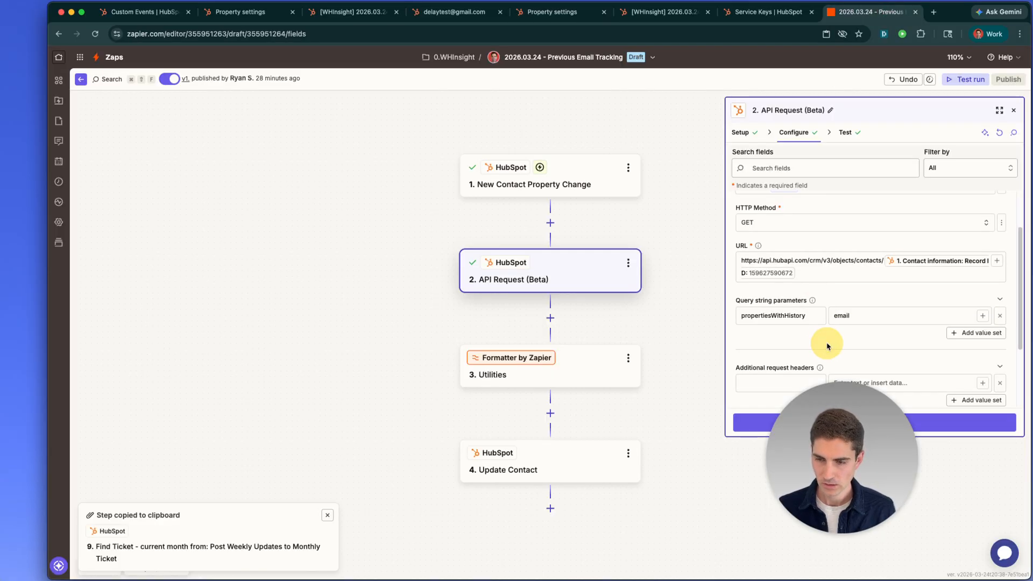
click(546, 376)
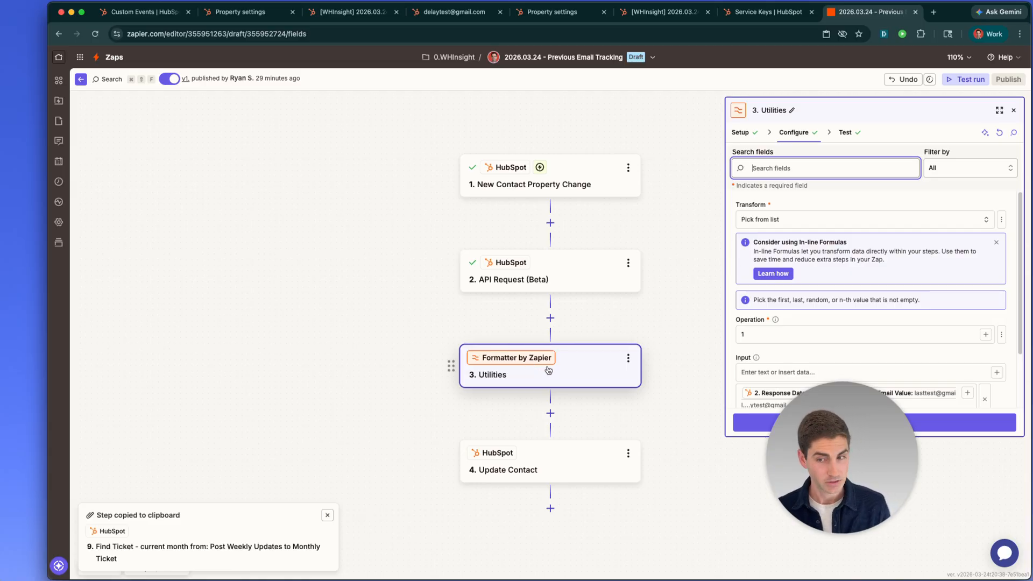
click(755, 219)
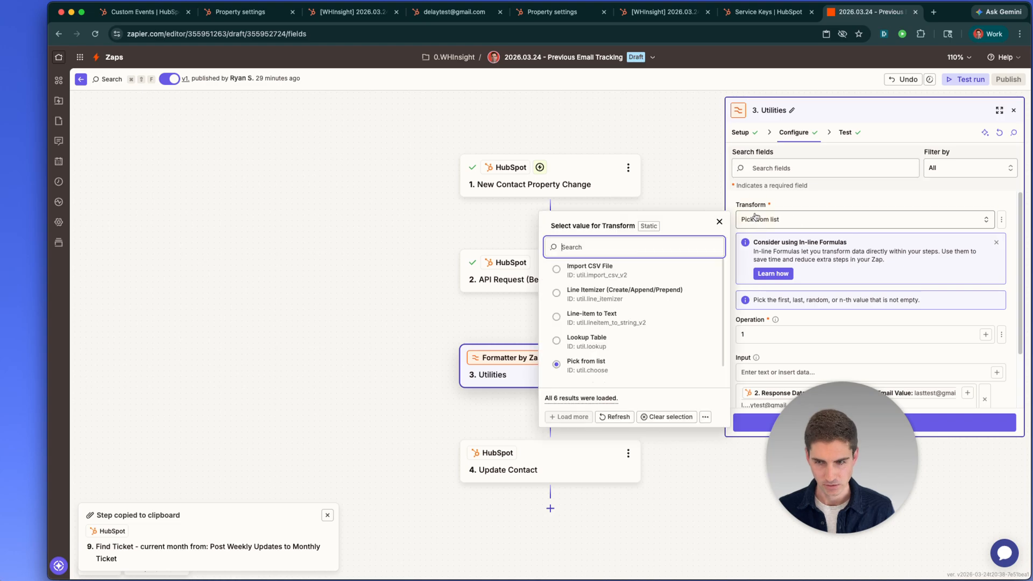
click(803, 208)
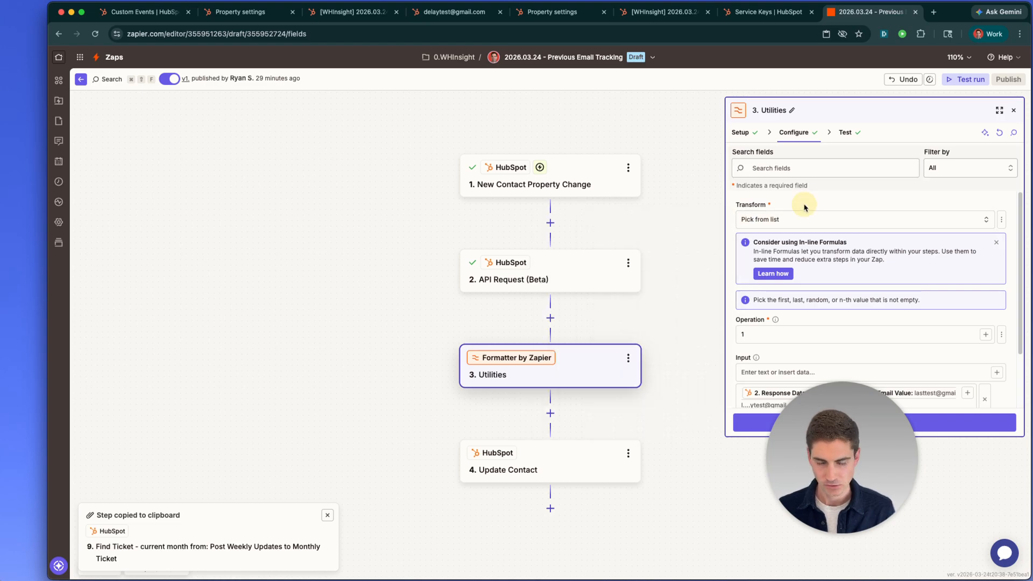
scroll(800, 231, down, 2)
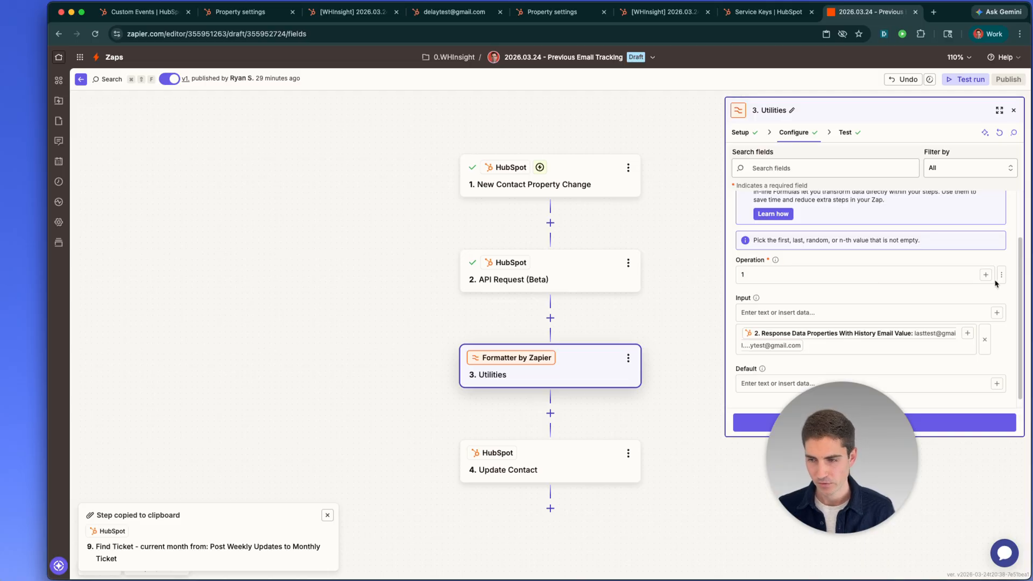
Switch the Formatter step's Operation to a static choice and back to a custom value, re-entering 1.
click(1002, 275)
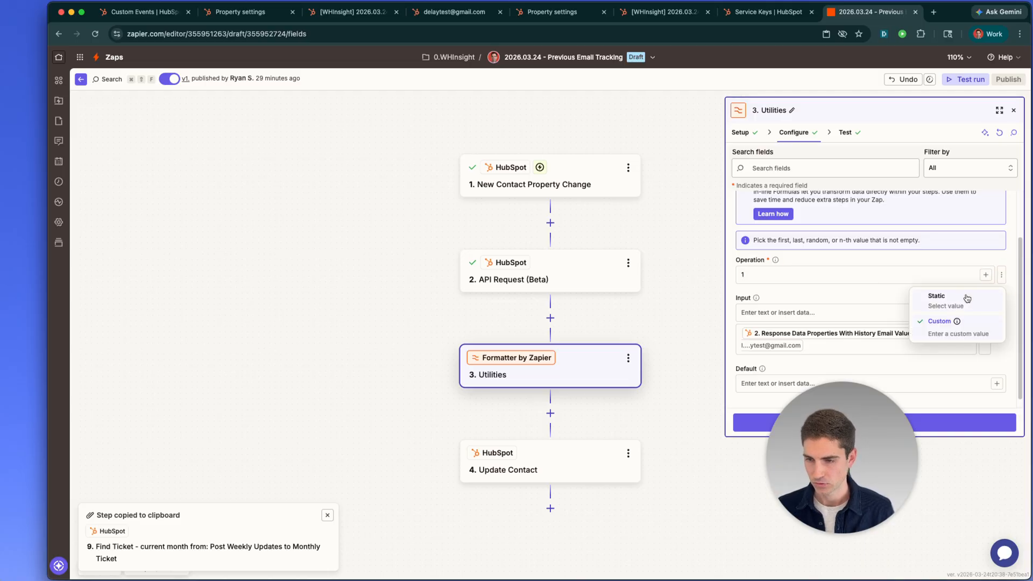
click(902, 297)
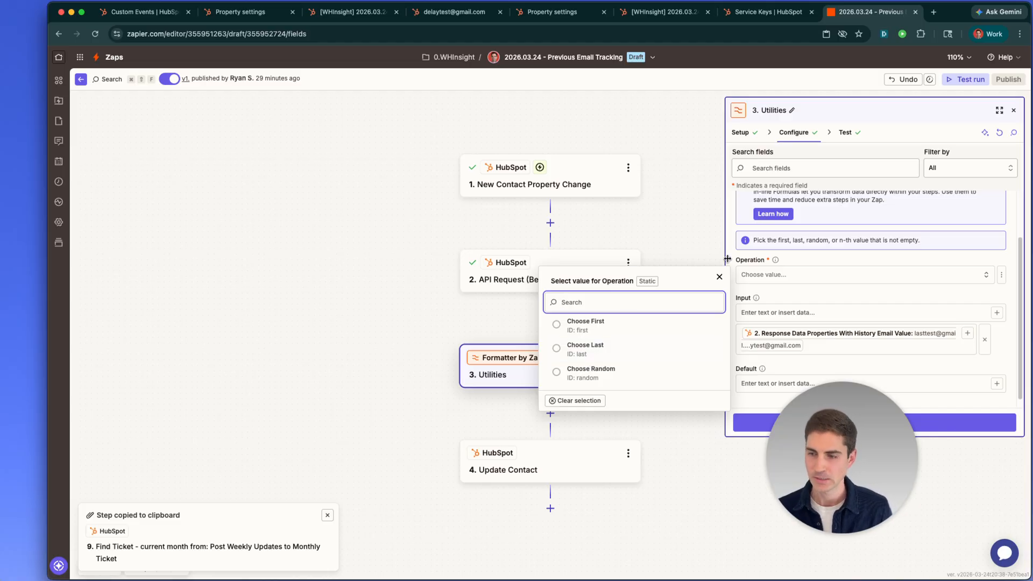
click(1001, 275)
click(981, 332)
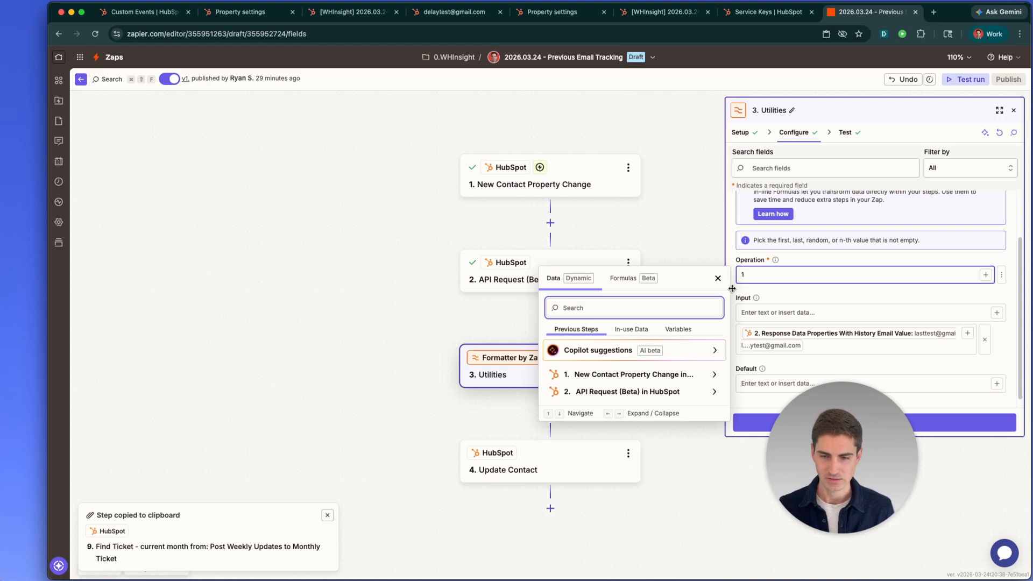
click(790, 297)
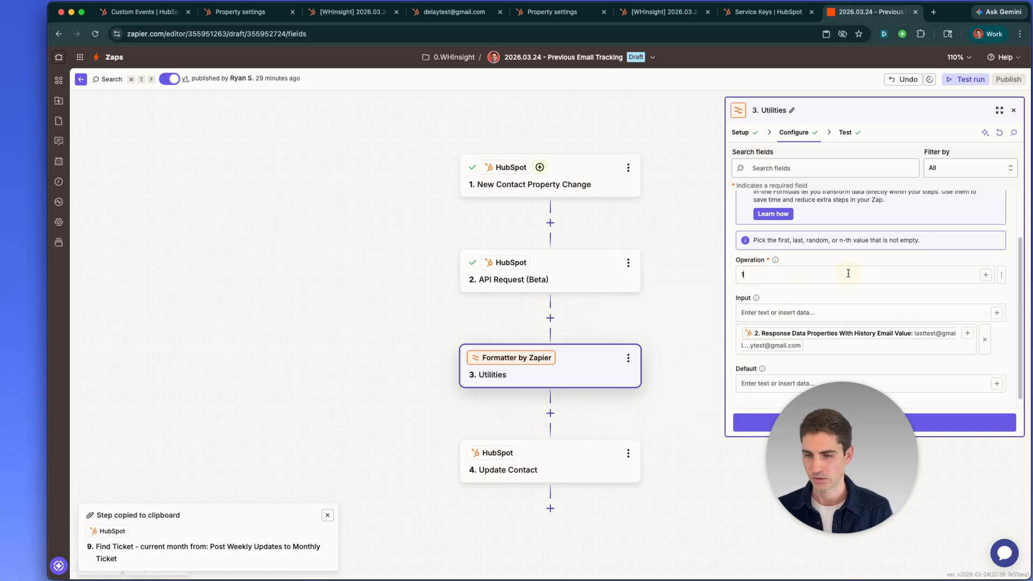
key(BackSpace)
text(1)
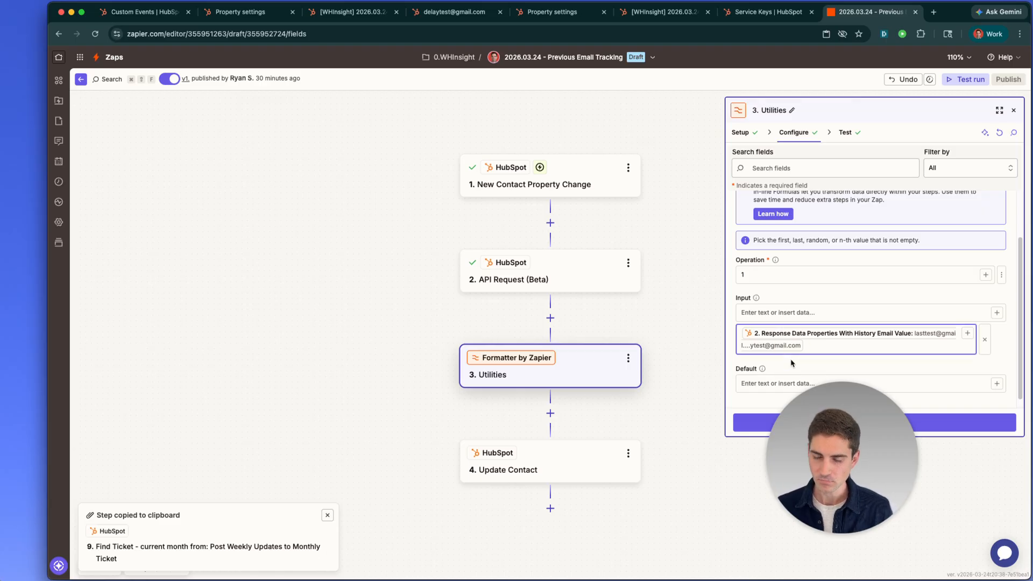
scroll(790, 362, down, 1)
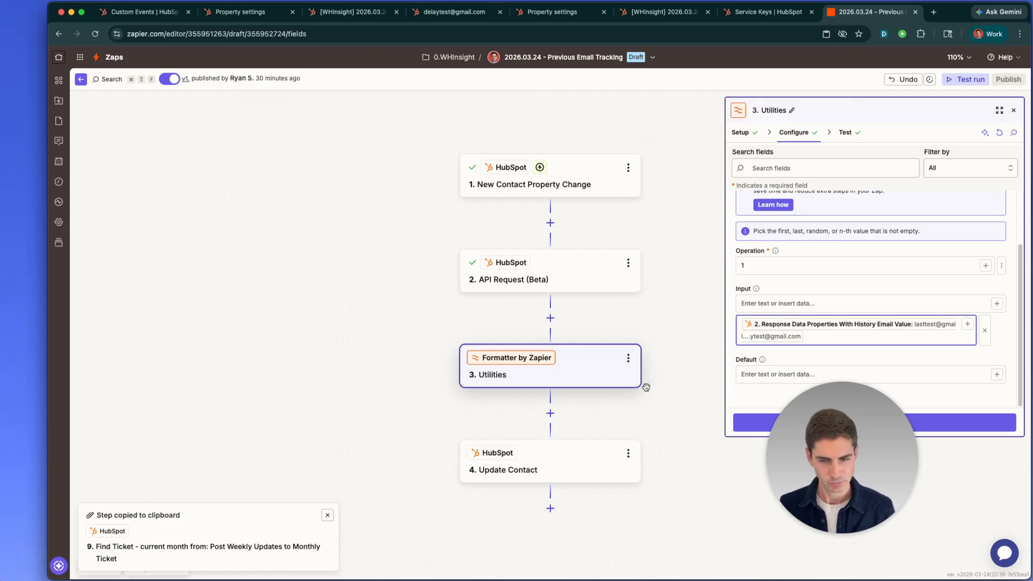
Open the Update Contact step, examine its Object ID mapping and search its fields for "previous".
click(529, 464)
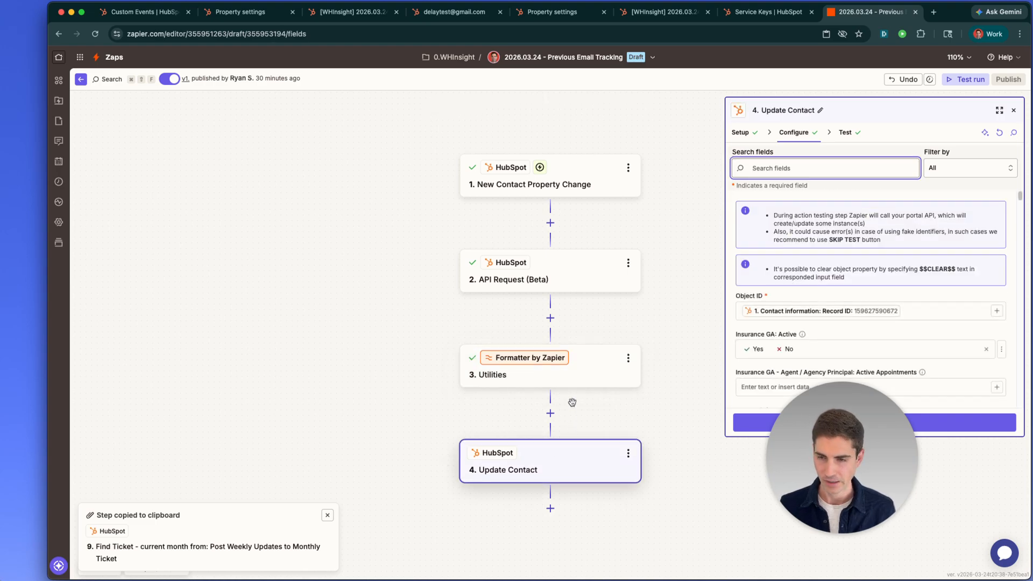
scroll(903, 359, down, 1)
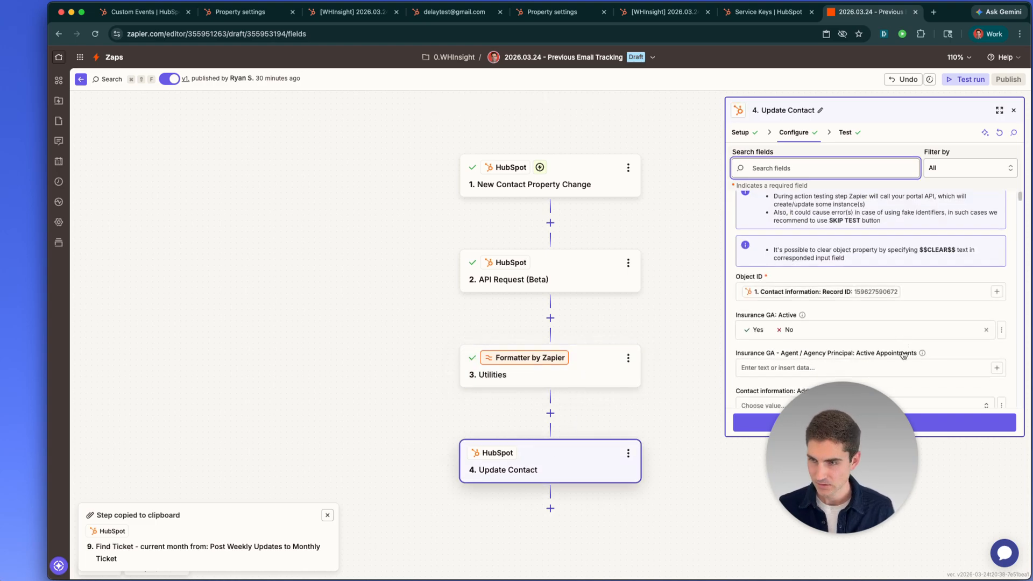
scroll(801, 332, down, 1)
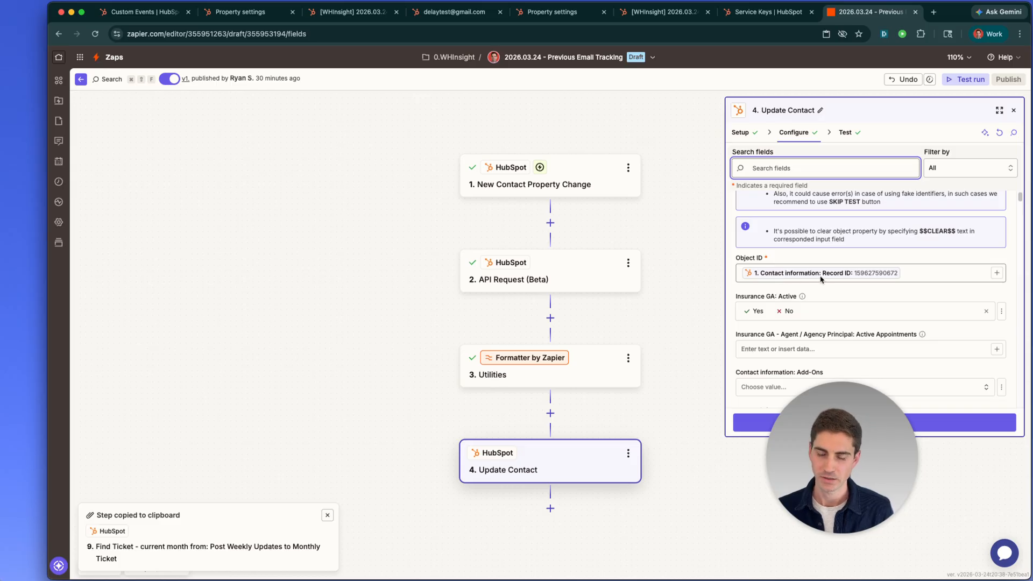
scroll(811, 274, down, 5)
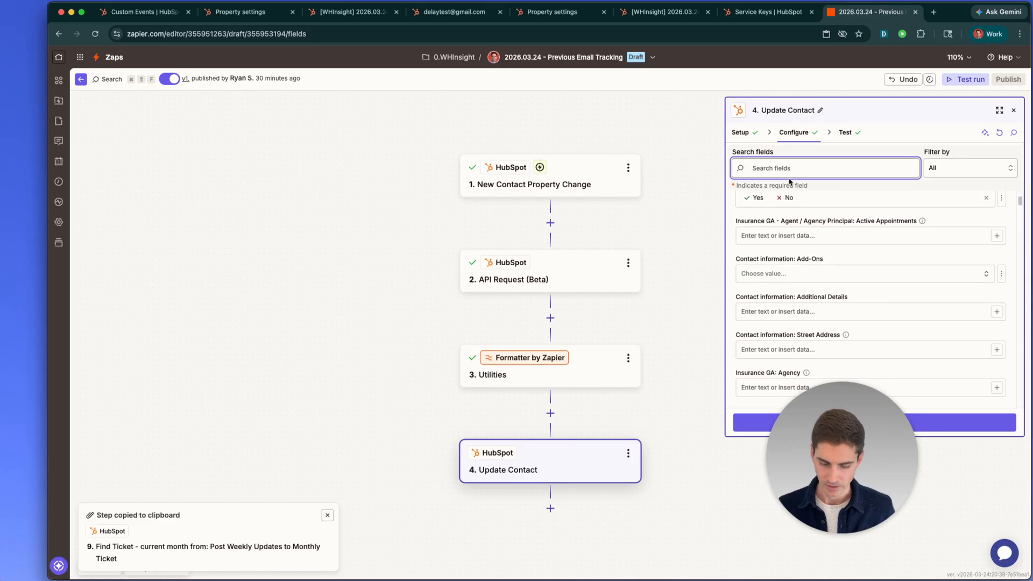
text(previous)
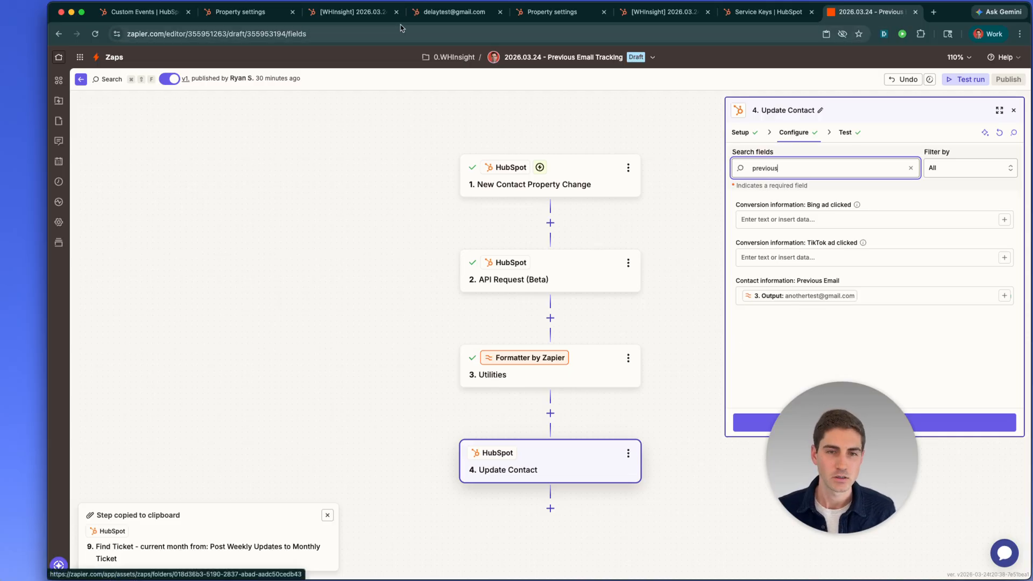
In HubSpot, open the fourth contact in the All contacts list and save a primary email with its hyphenated suffix replaced by 1.
click(455, 13)
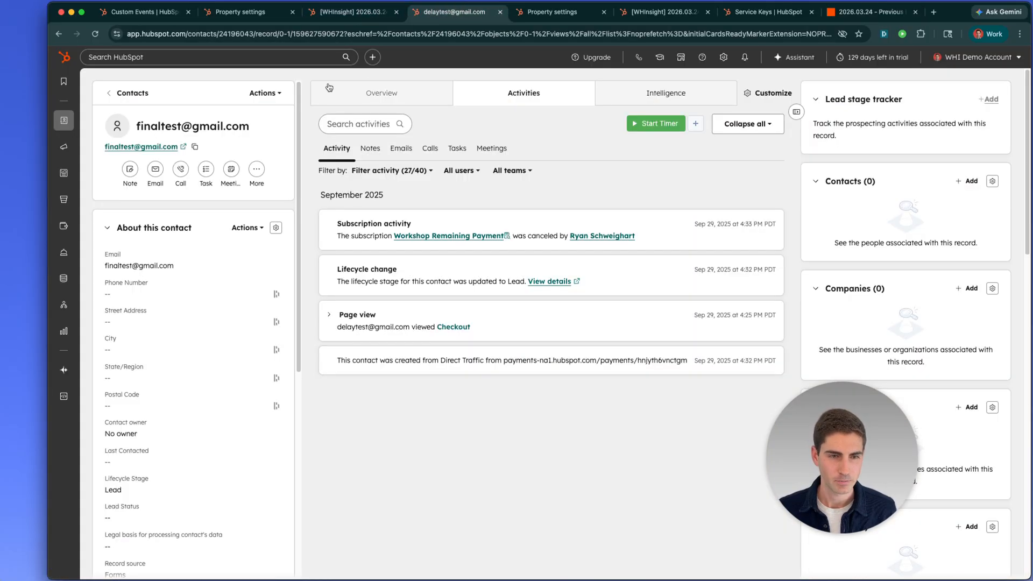
click(131, 94)
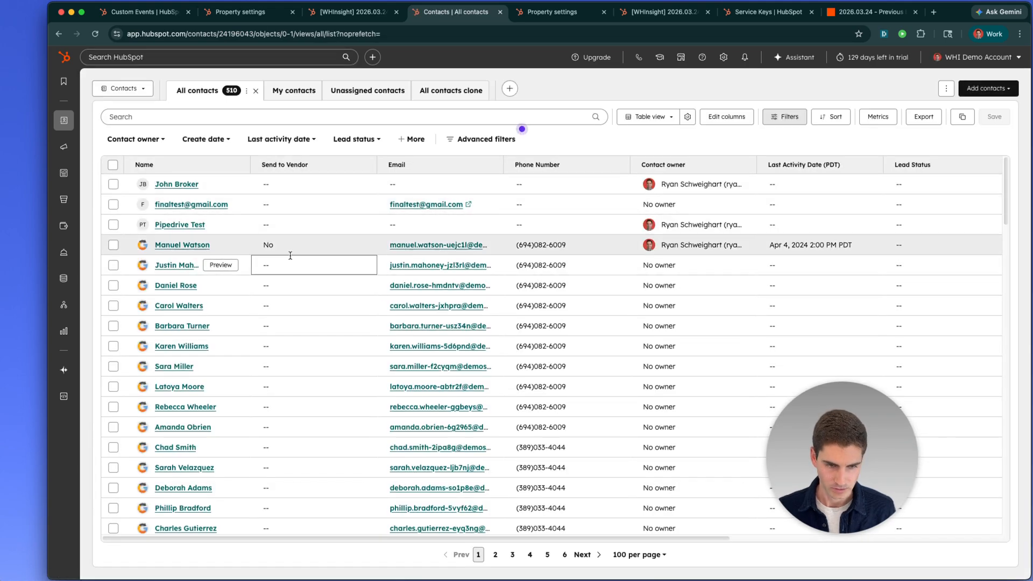
click(181, 245)
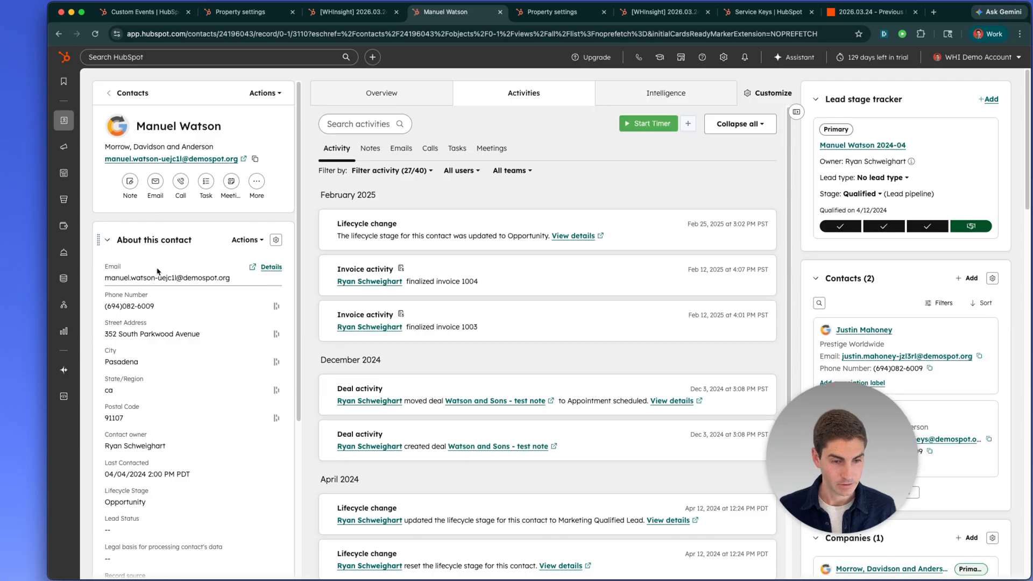
click(173, 278)
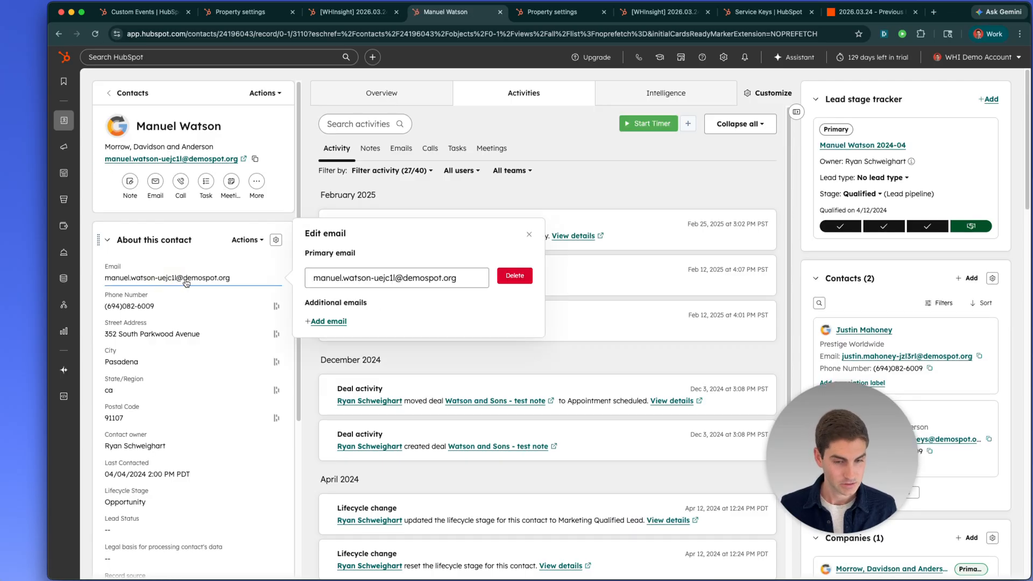
drag(456, 265, 374, 266)
text(1)
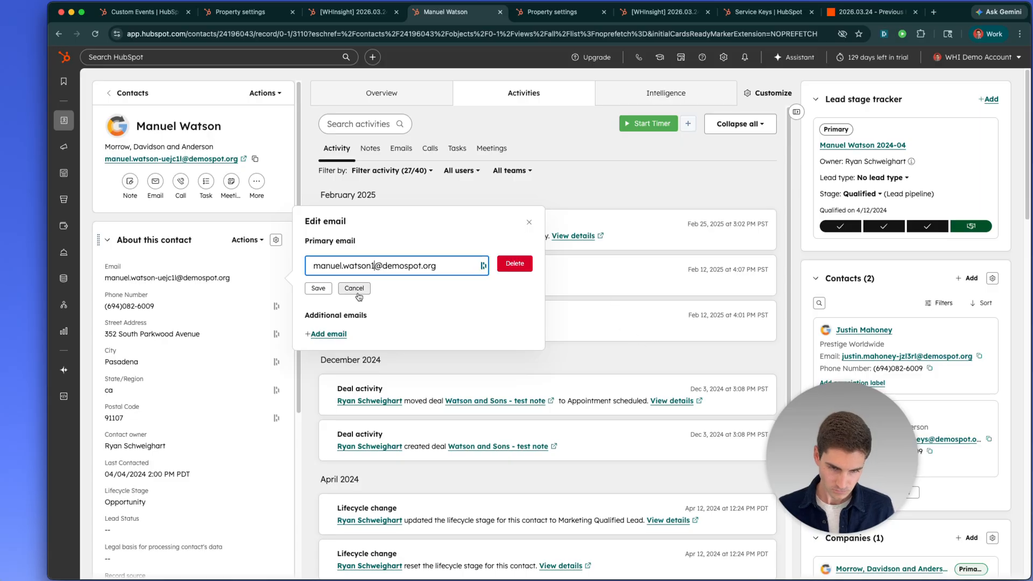
click(307, 292)
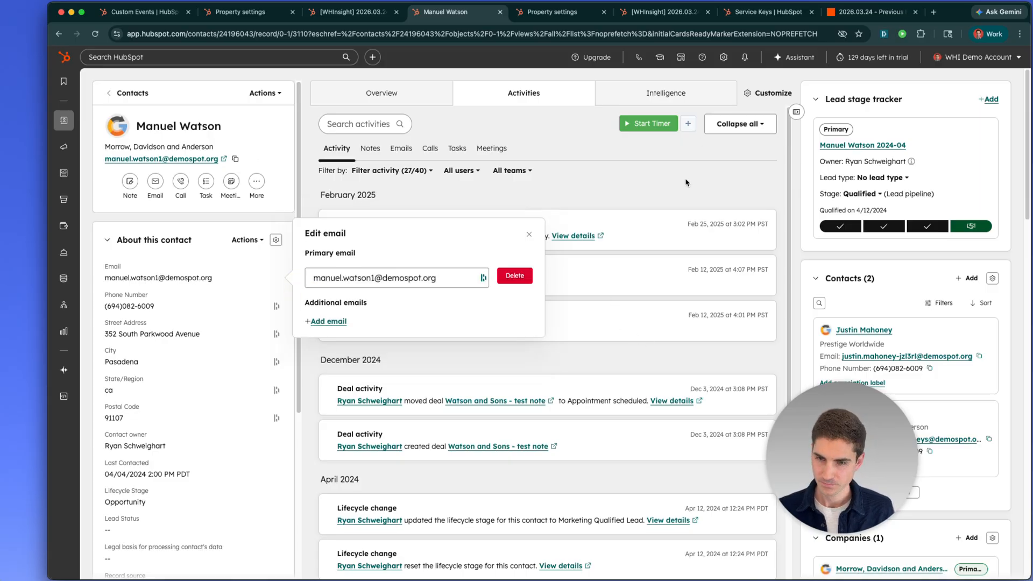
Return to the Zap in Zapier, close the Update Contact settings and open the latest run from the Zap's run history.
click(868, 11)
click(662, 11)
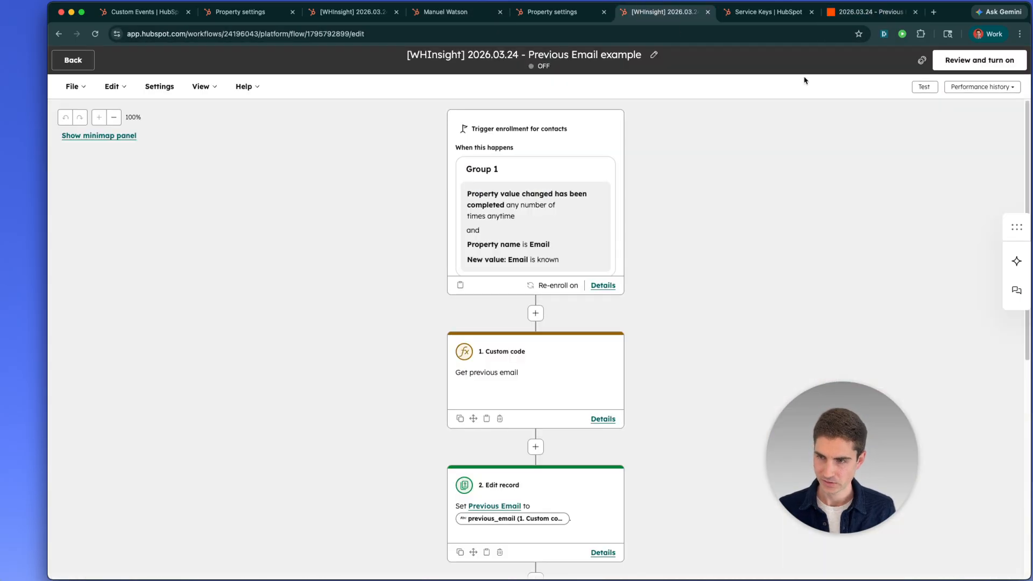
click(843, 12)
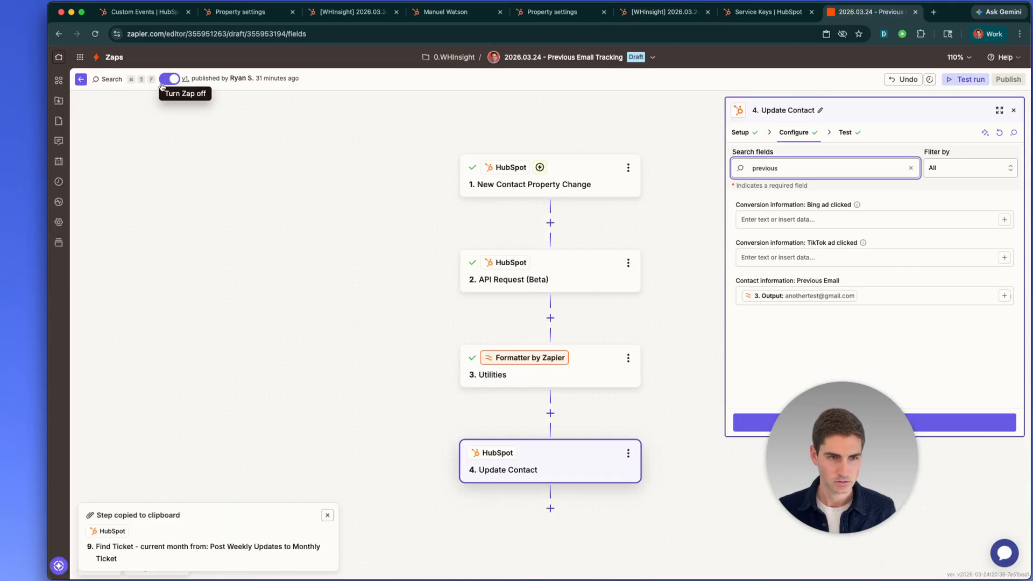
click(384, 82)
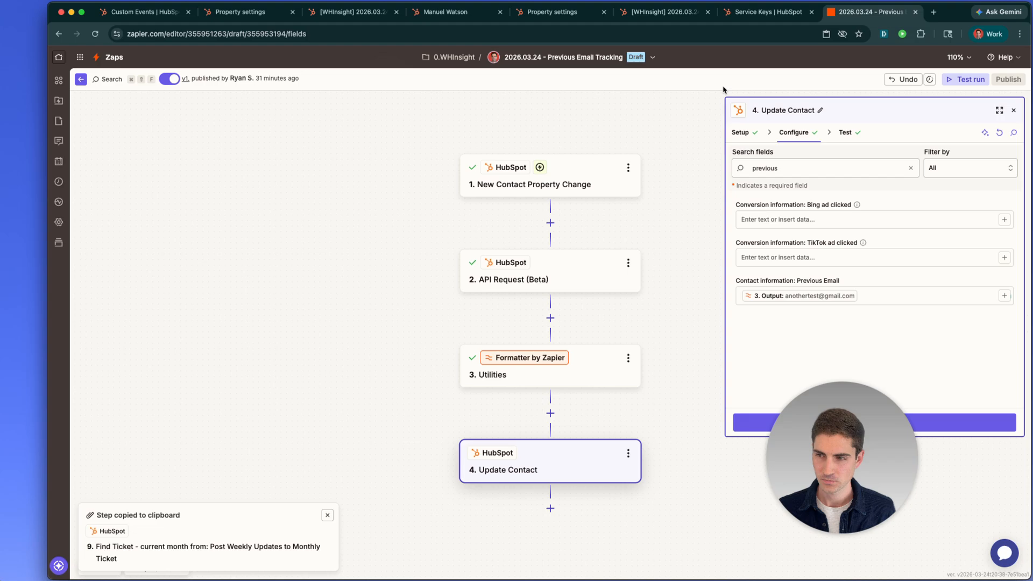
click(1013, 110)
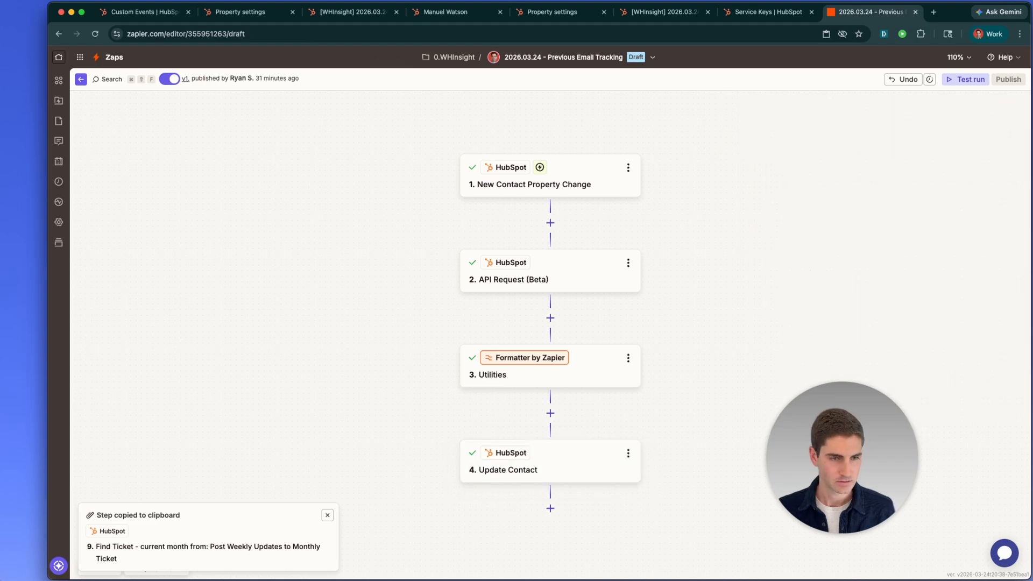
click(59, 183)
click(260, 228)
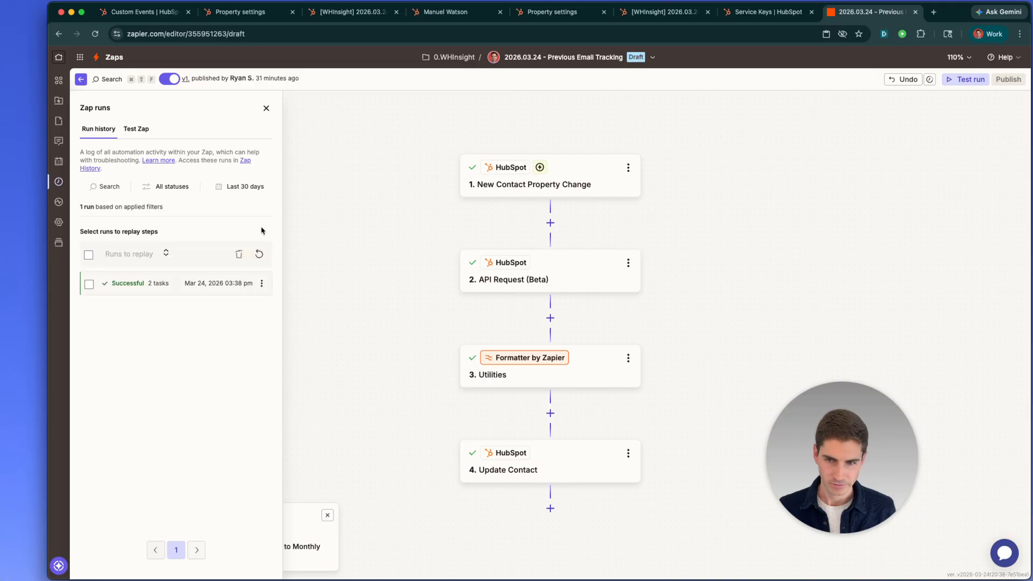
click(177, 290)
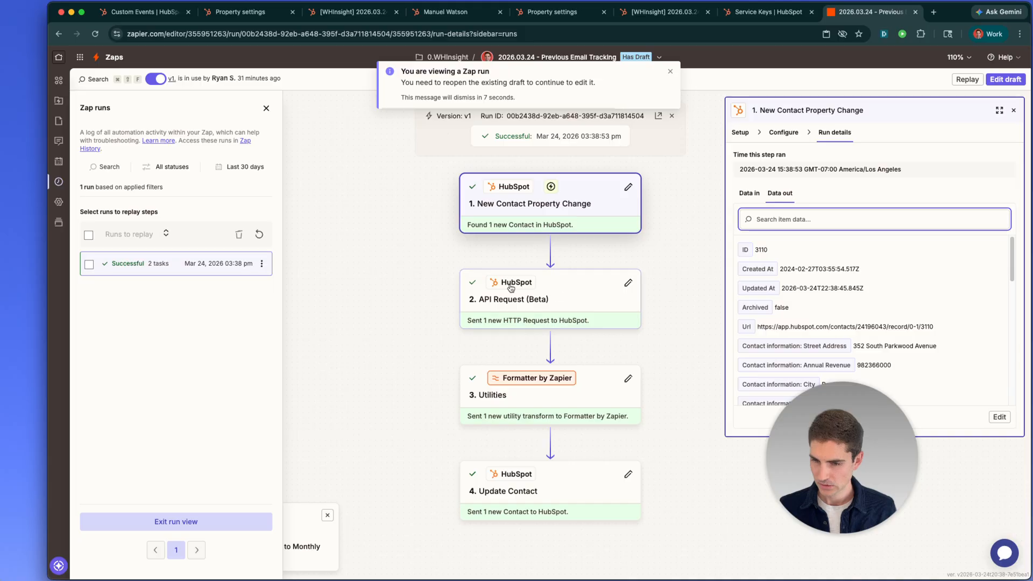
Reload the Previous Email Tracking segment in HubSpot and examine its filter for emails updated in the last 180 days.
click(354, 16)
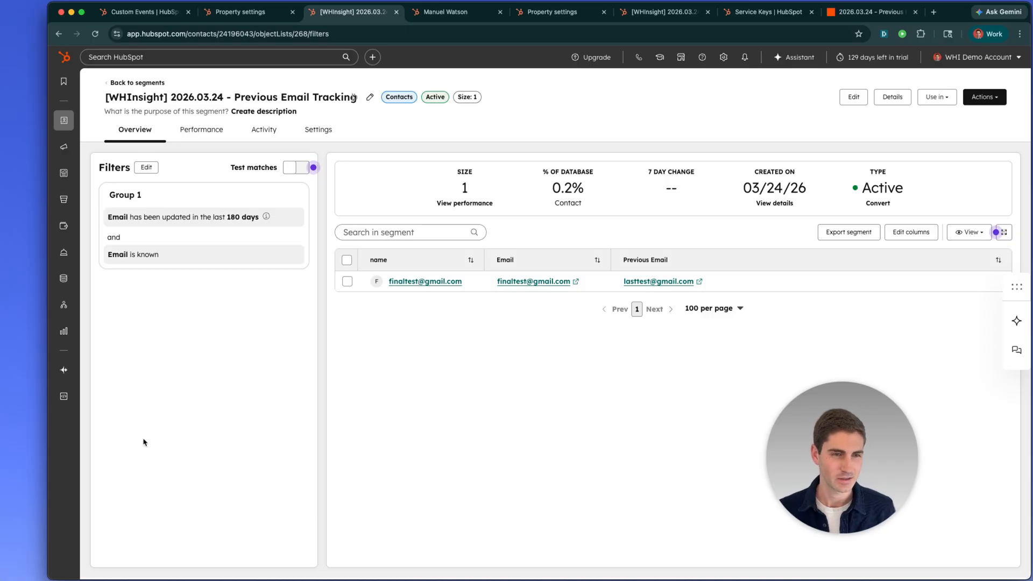
click(95, 34)
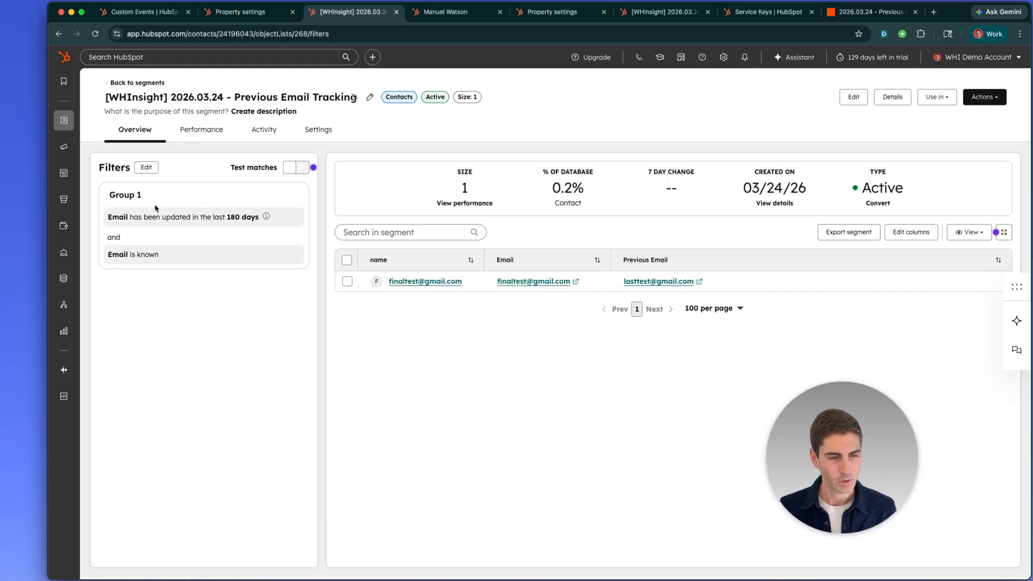
drag(133, 218, 172, 219)
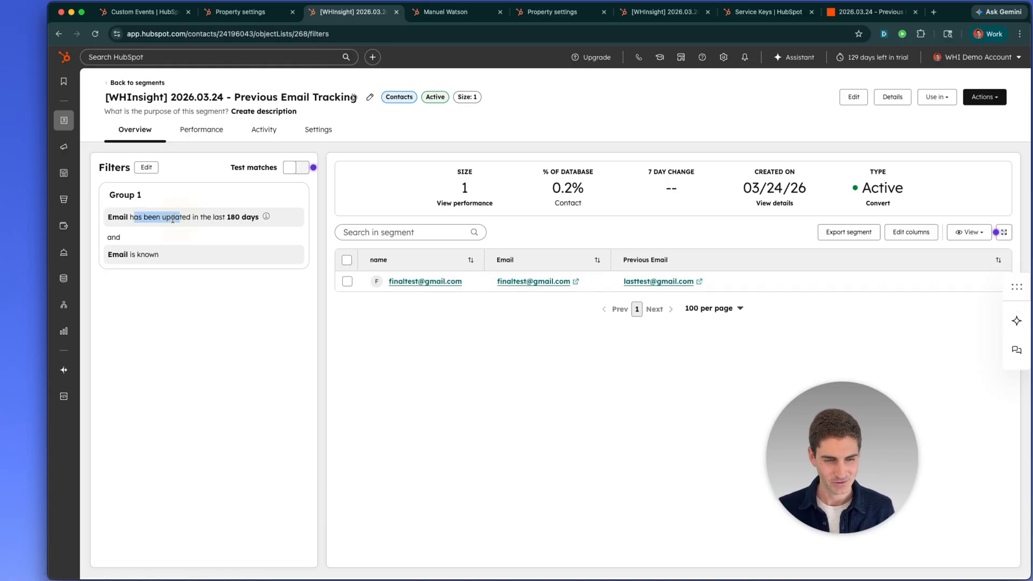
click(134, 217)
double_click(126, 218)
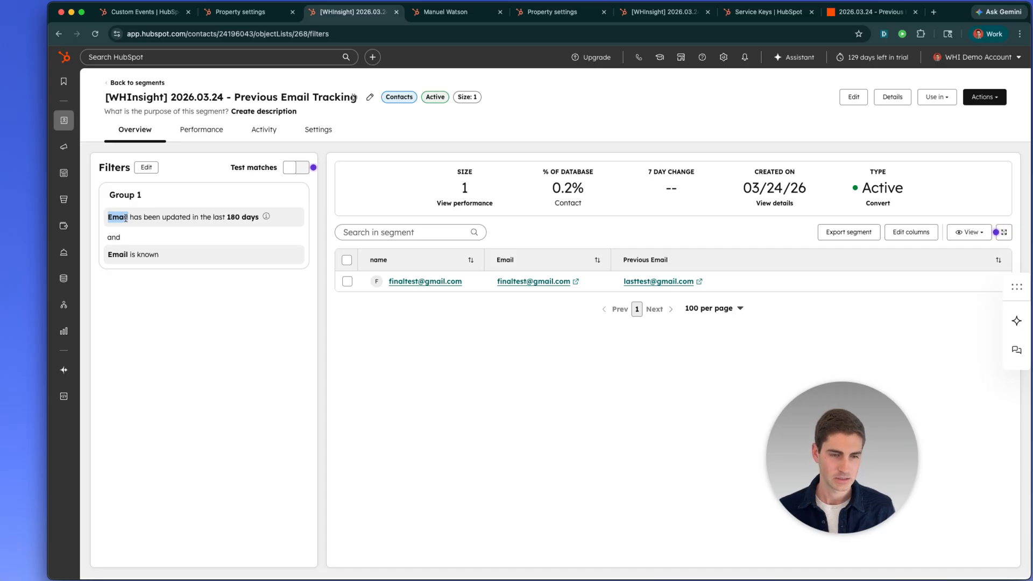
drag(171, 217, 198, 218)
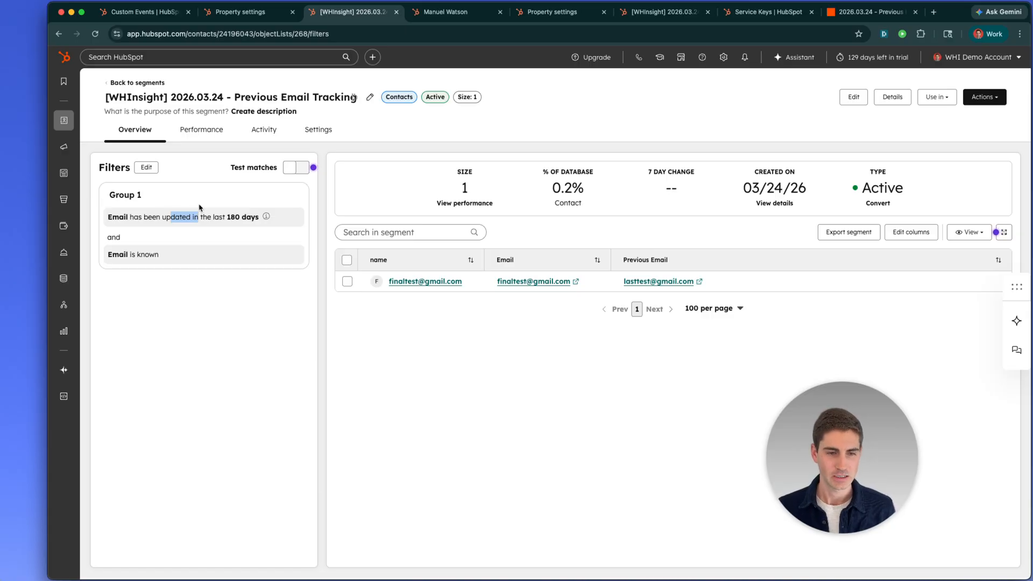
drag(131, 218, 232, 220)
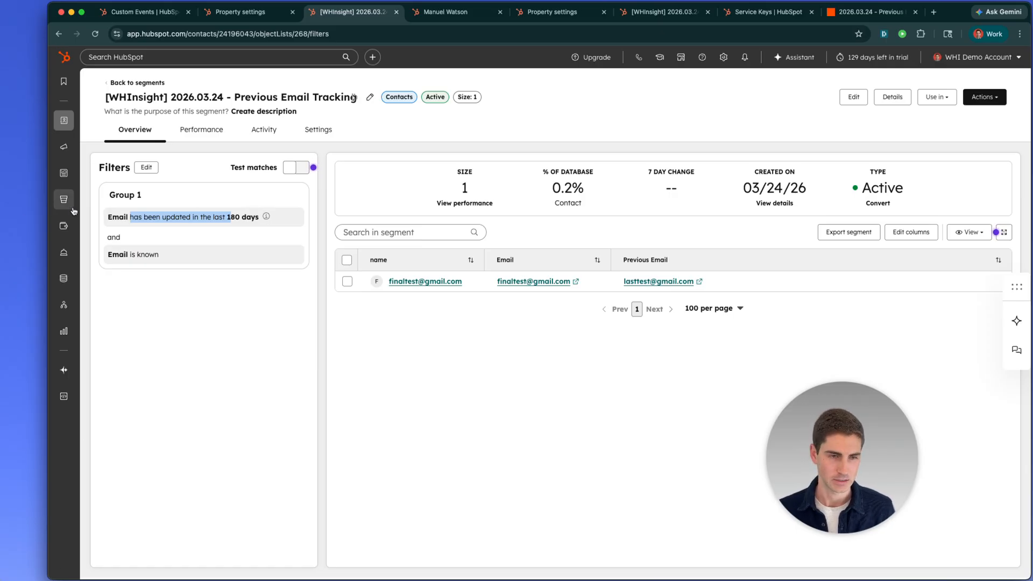
click(257, 322)
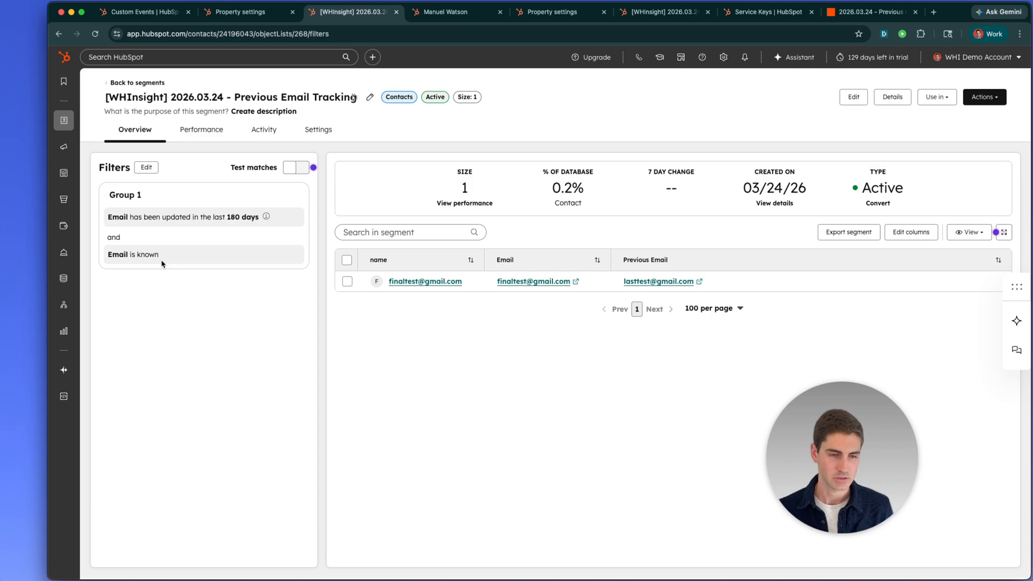
Examine the segment's Email is known filter and reload the segment to check its contacts' current and previous emails.
drag(129, 254, 150, 255)
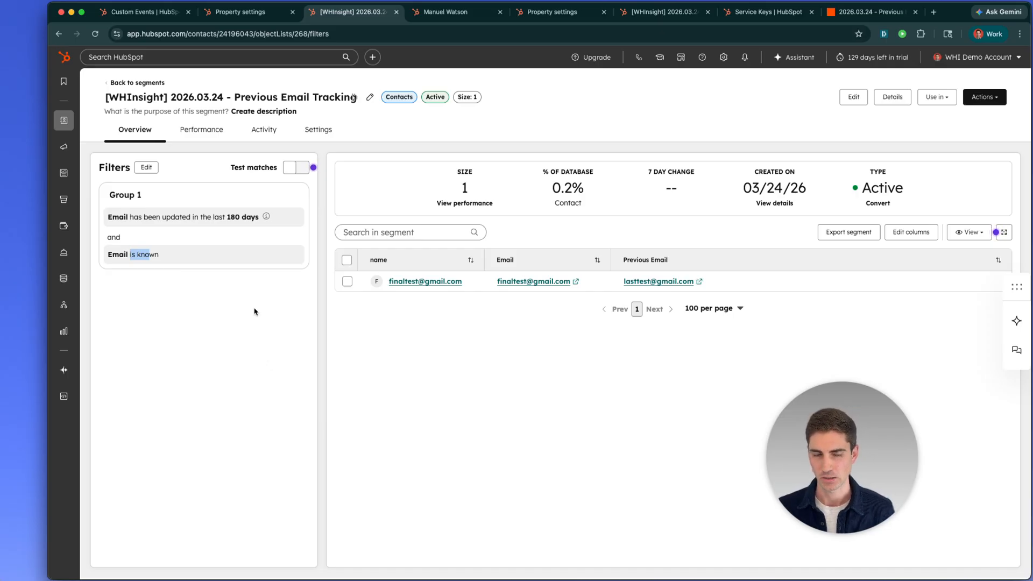
click(94, 34)
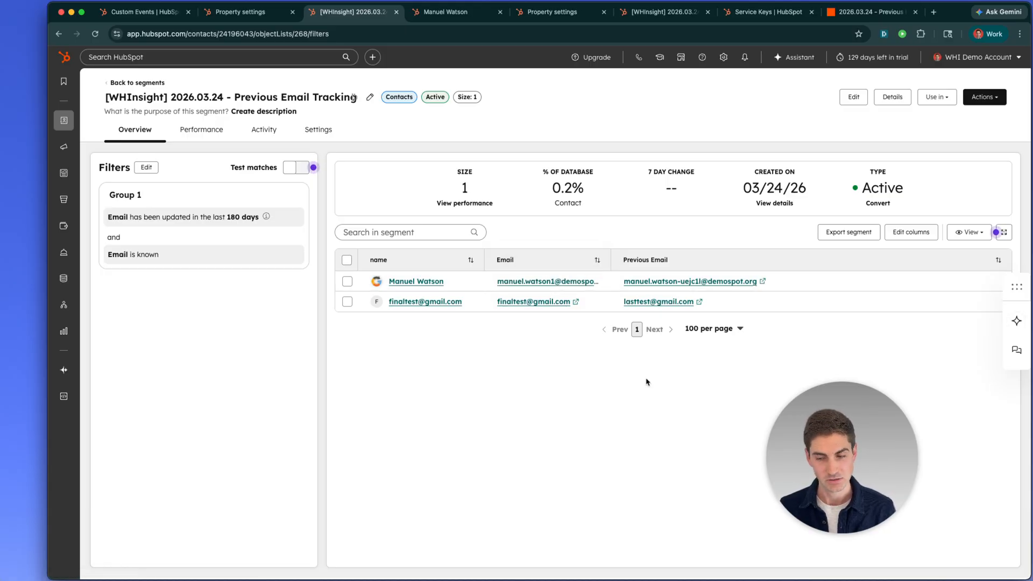
In the contact property settings, check the object type choices and view the Email property's details without editing them.
click(234, 12)
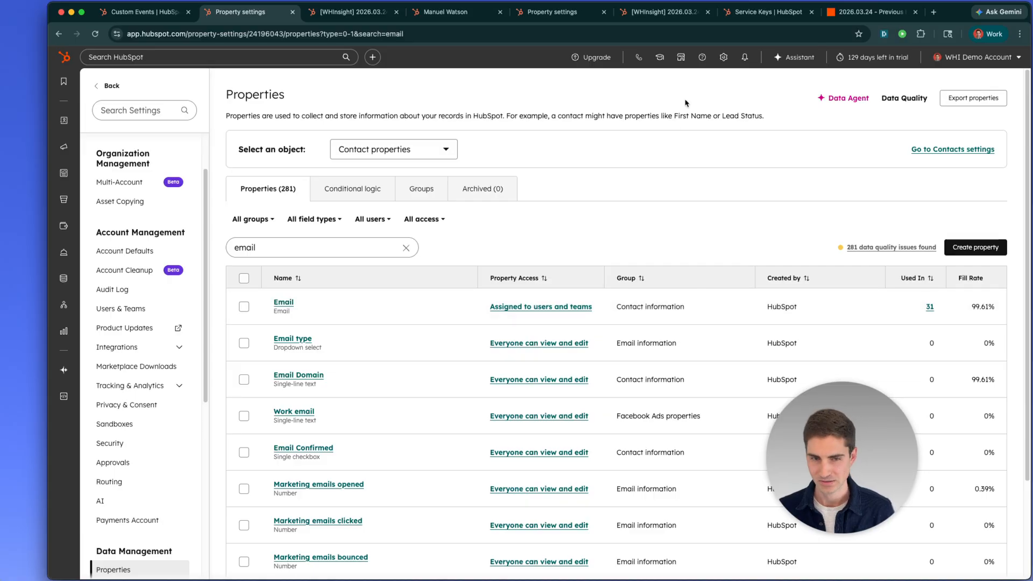
scroll(155, 518, down, 1)
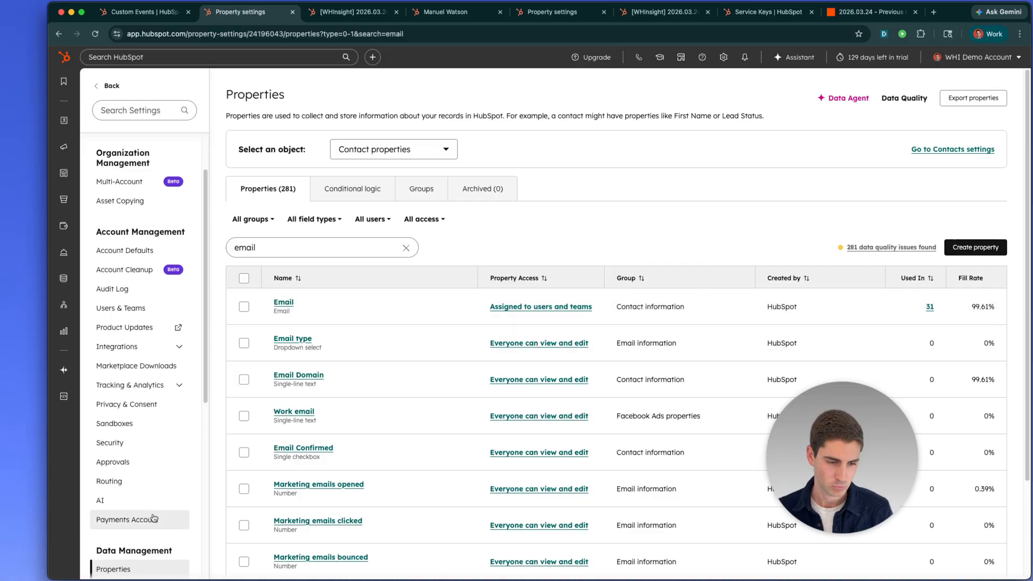
click(388, 155)
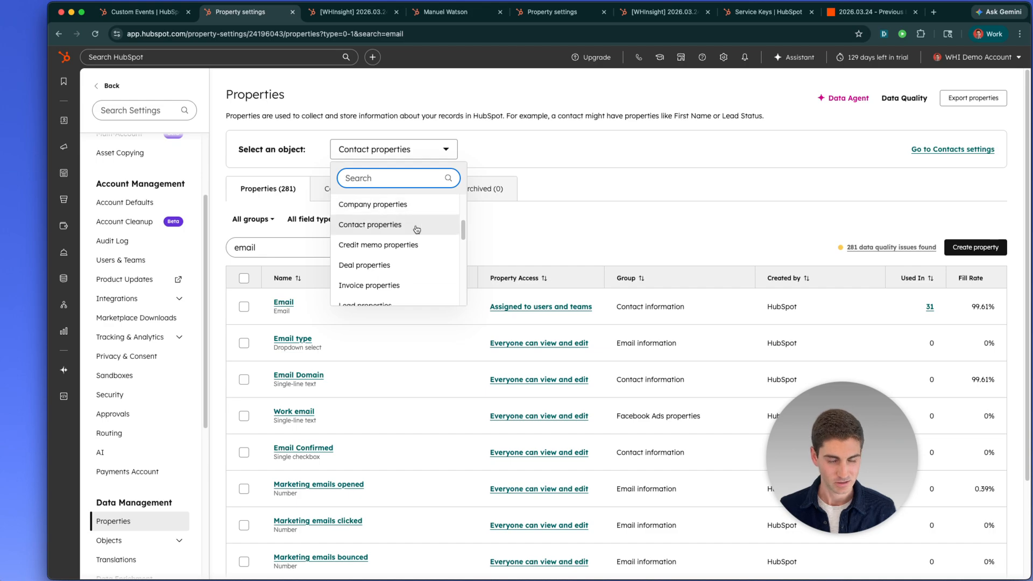
click(528, 236)
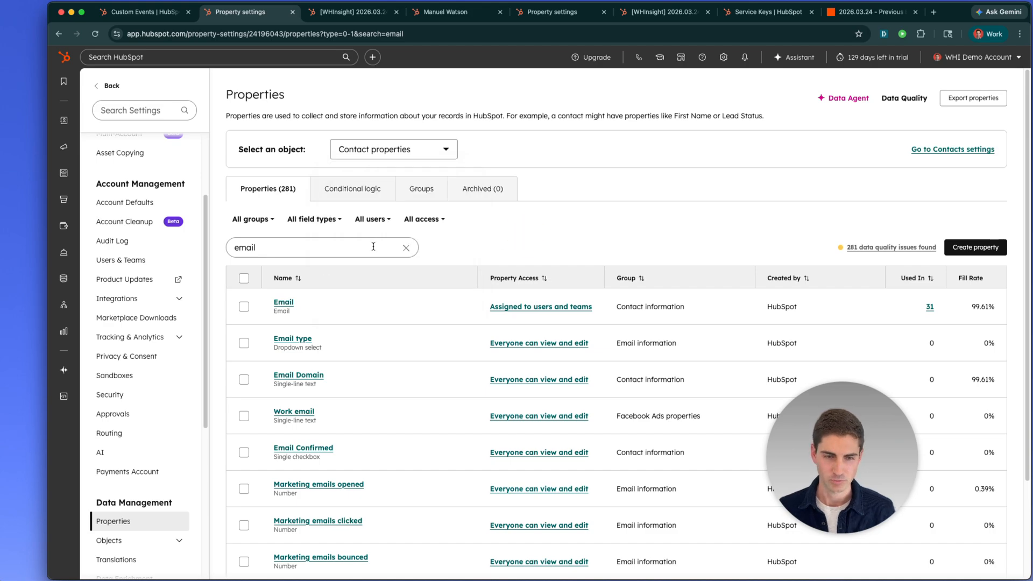
click(283, 302)
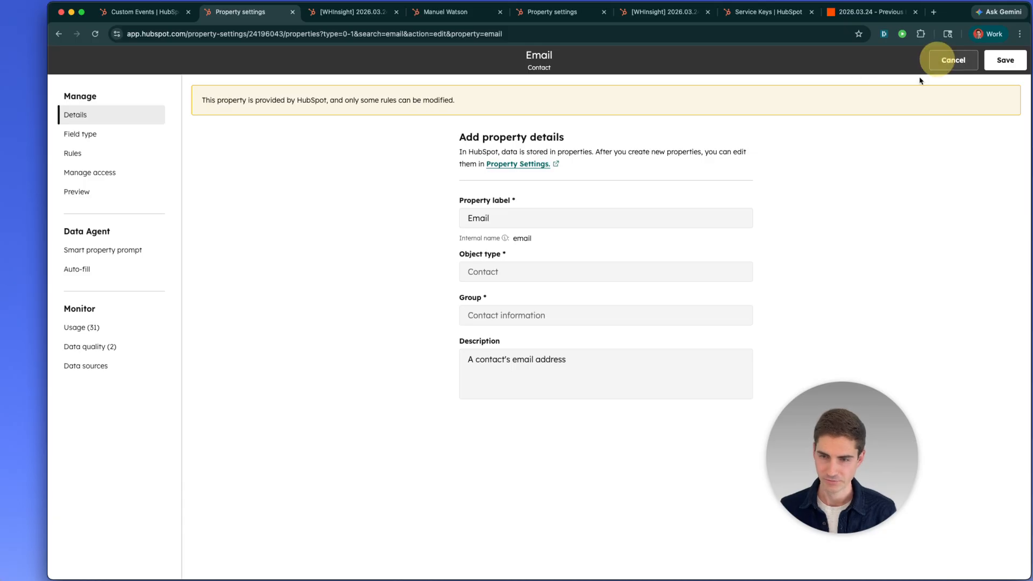
click(953, 59)
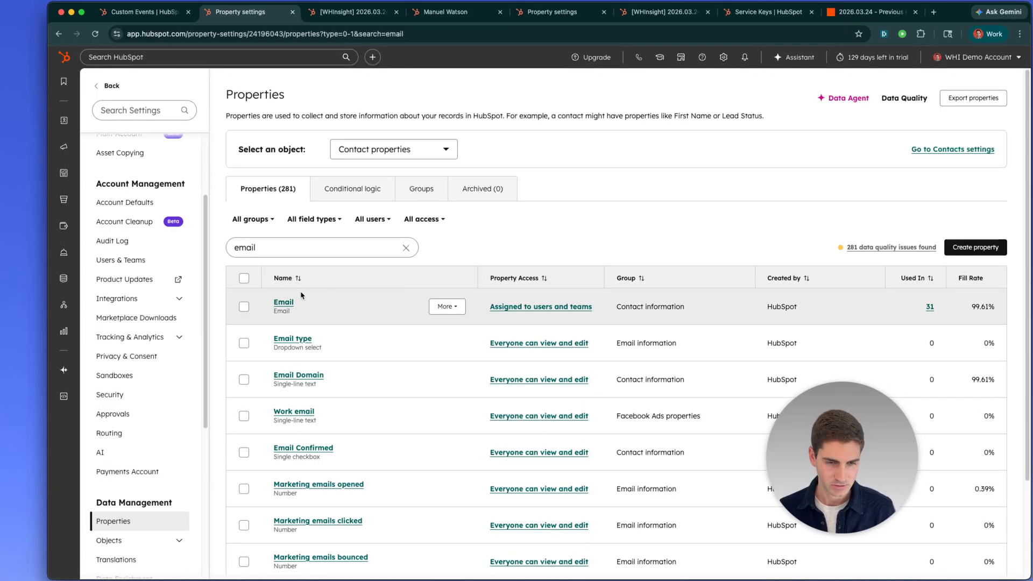
Examine the additional actions for the Email property and the event creation options in Custom Events.
click(446, 306)
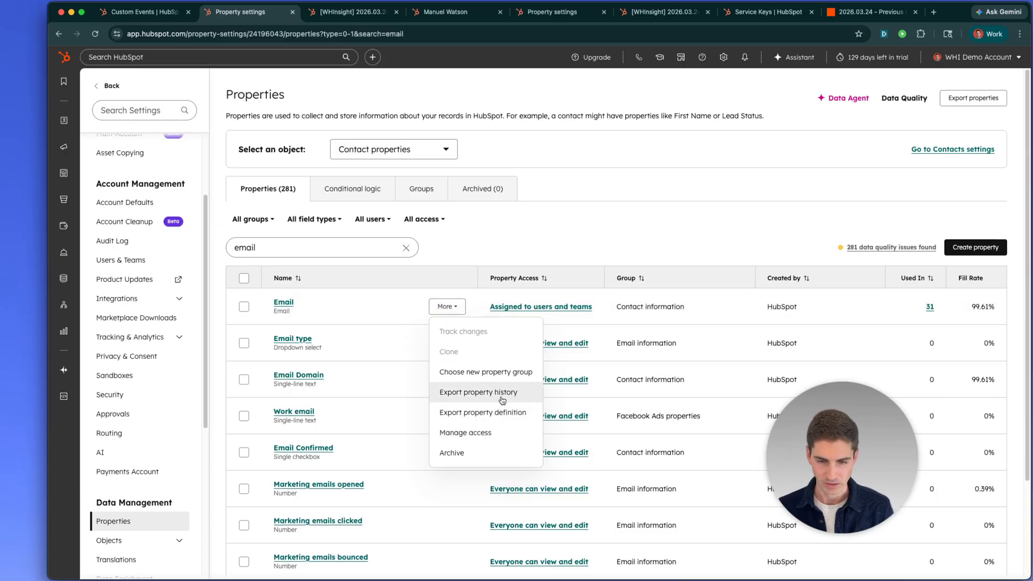
click(631, 241)
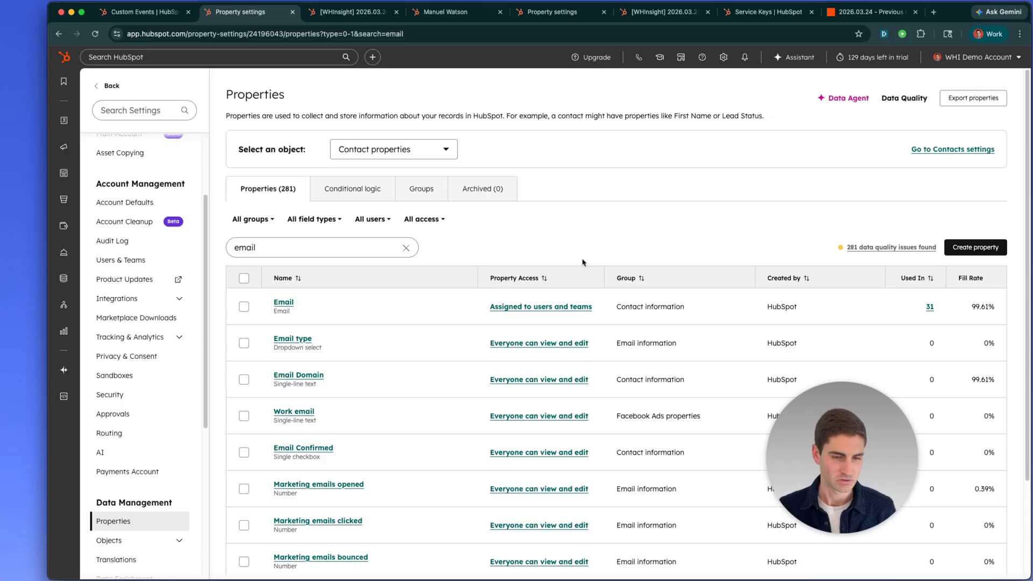
mouse_move(457, 338)
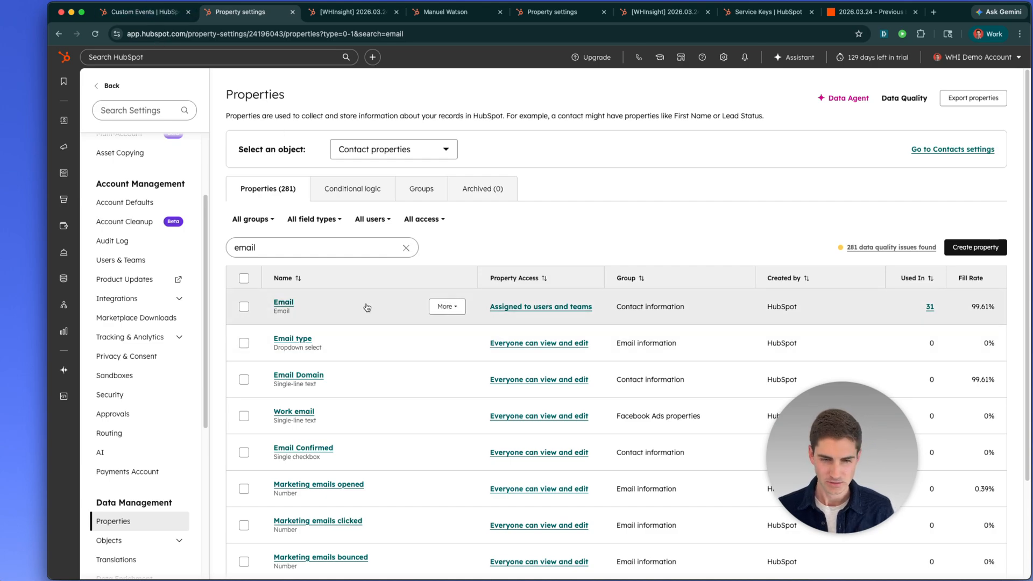
click(444, 306)
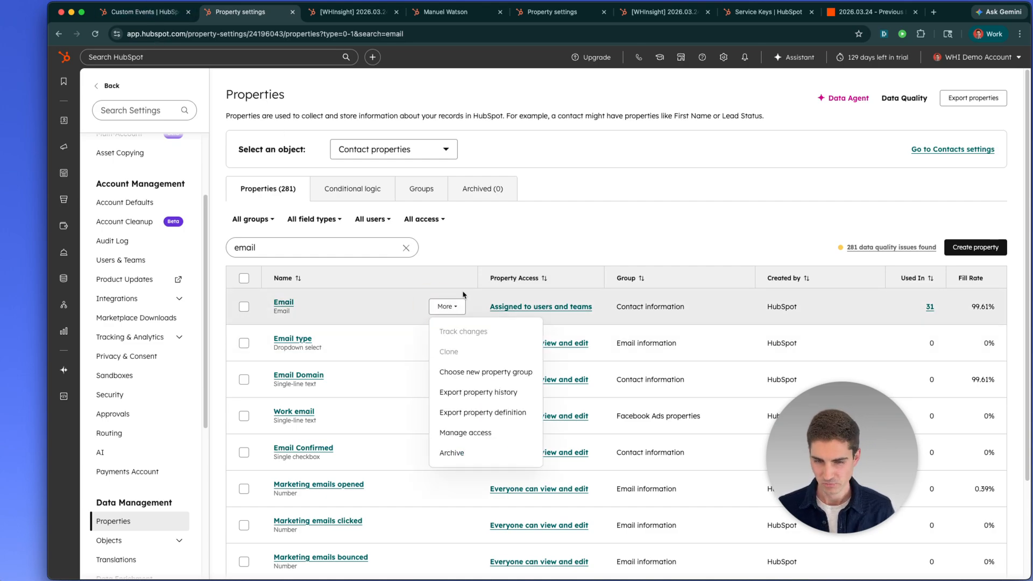
click(506, 247)
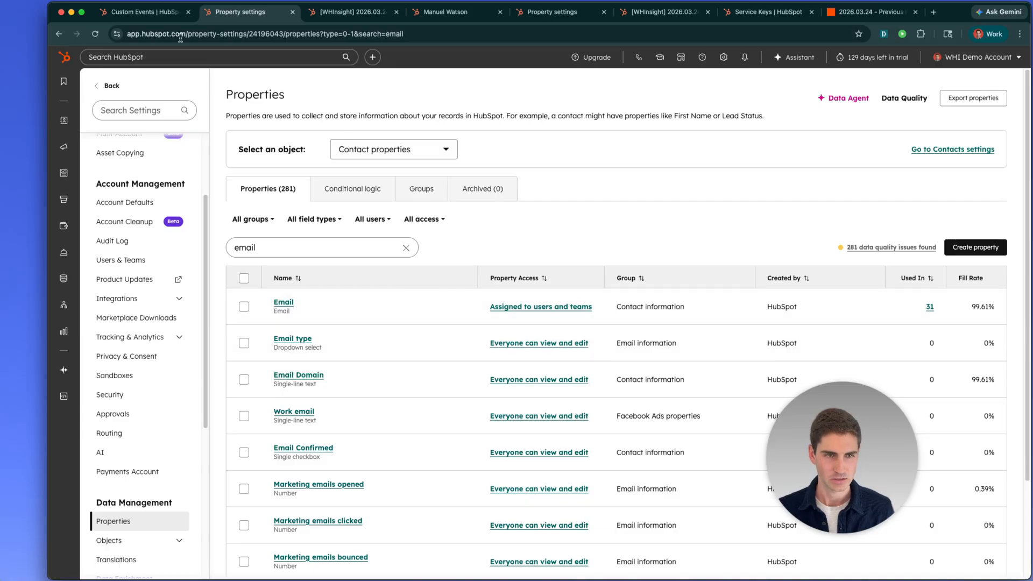
click(141, 11)
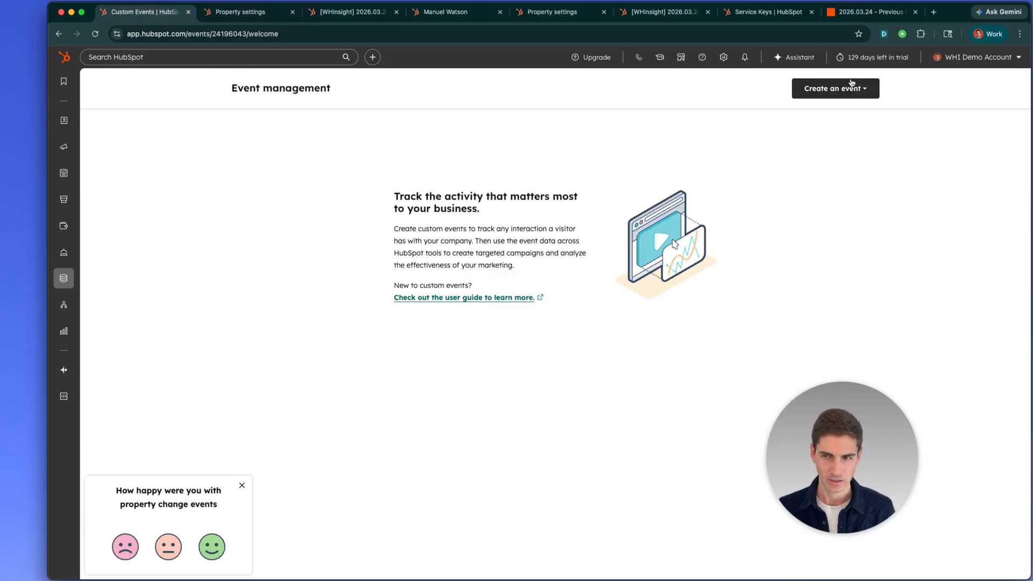
click(835, 88)
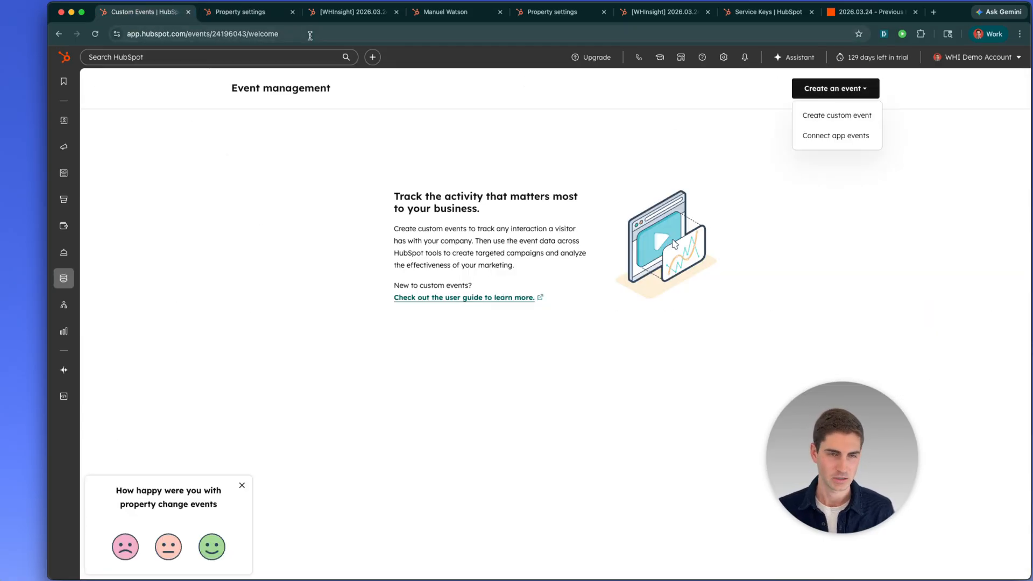
Back in the contact properties, open change tracking for Email Domain, examine the property change event setup and close it without creating an event.
click(265, 13)
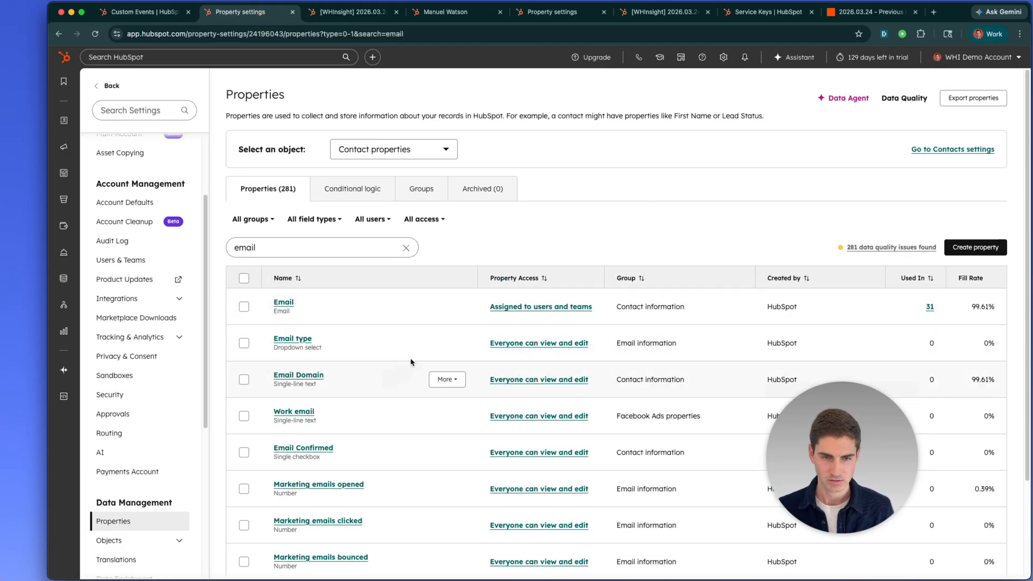
click(450, 380)
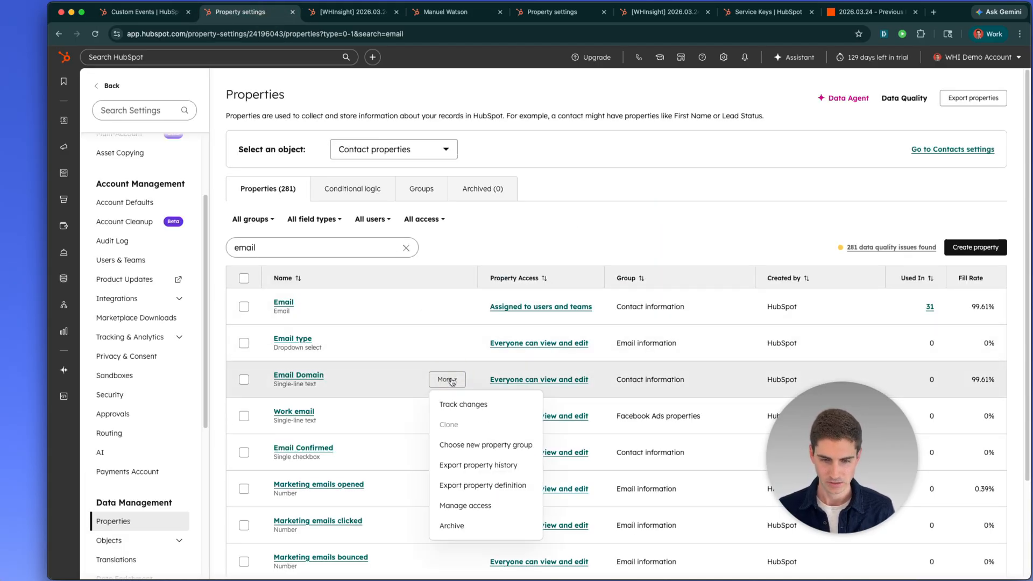
click(445, 408)
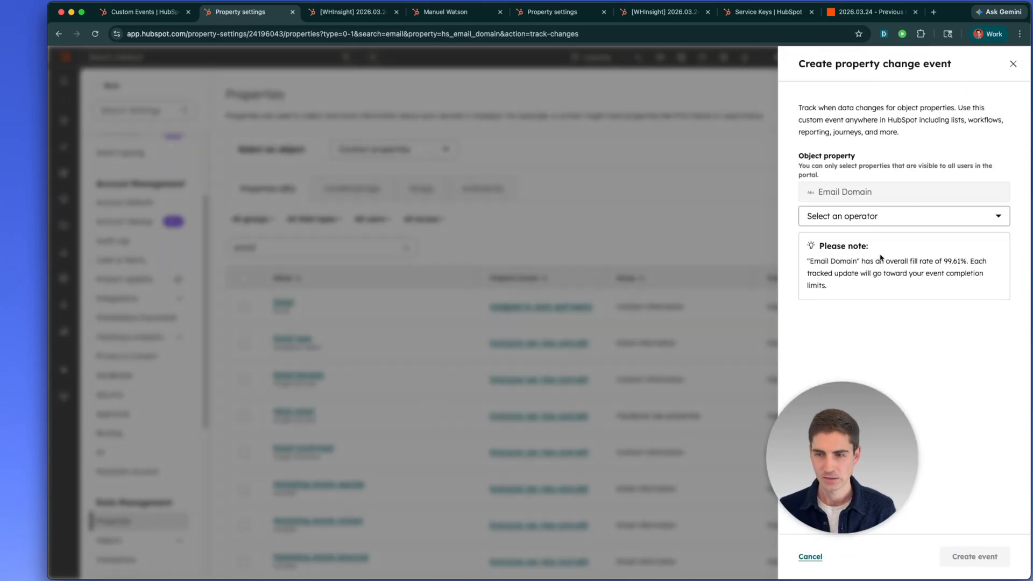
drag(951, 64, 900, 63)
click(899, 63)
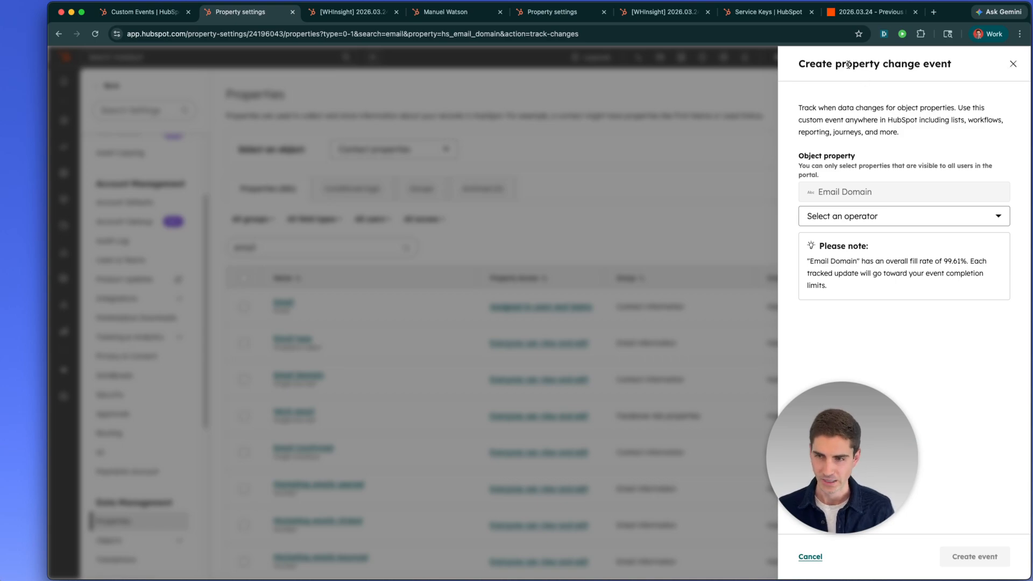
click(1014, 65)
Switch to Zapier and view the run details of the Previous Email Tracking Zap.
mouse_move(438, 342)
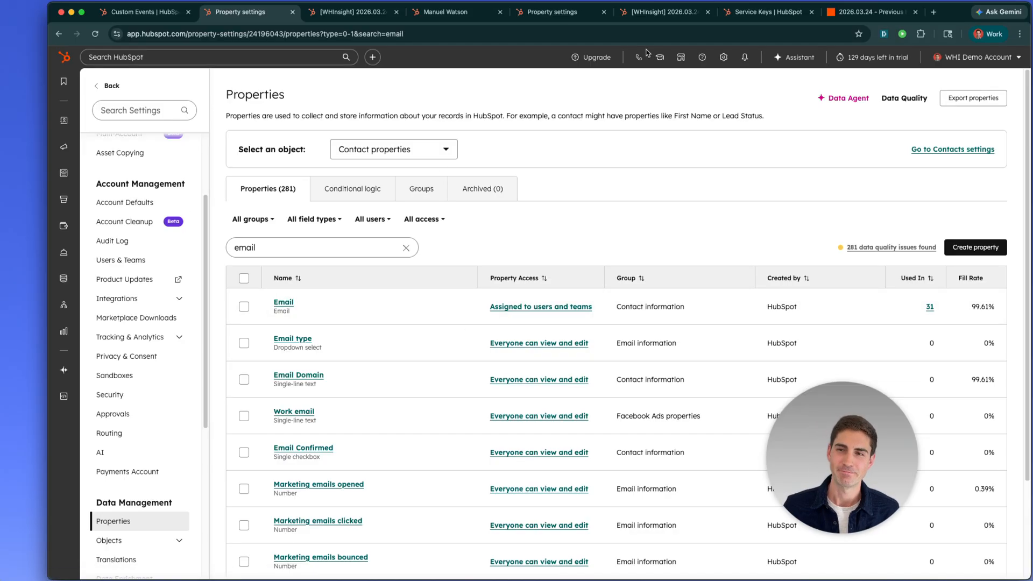
click(866, 11)
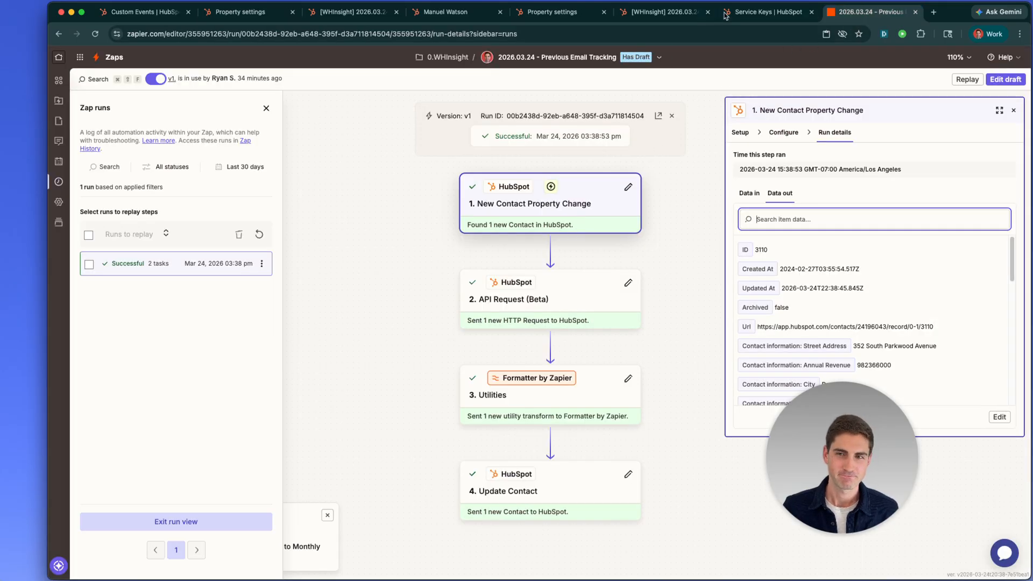